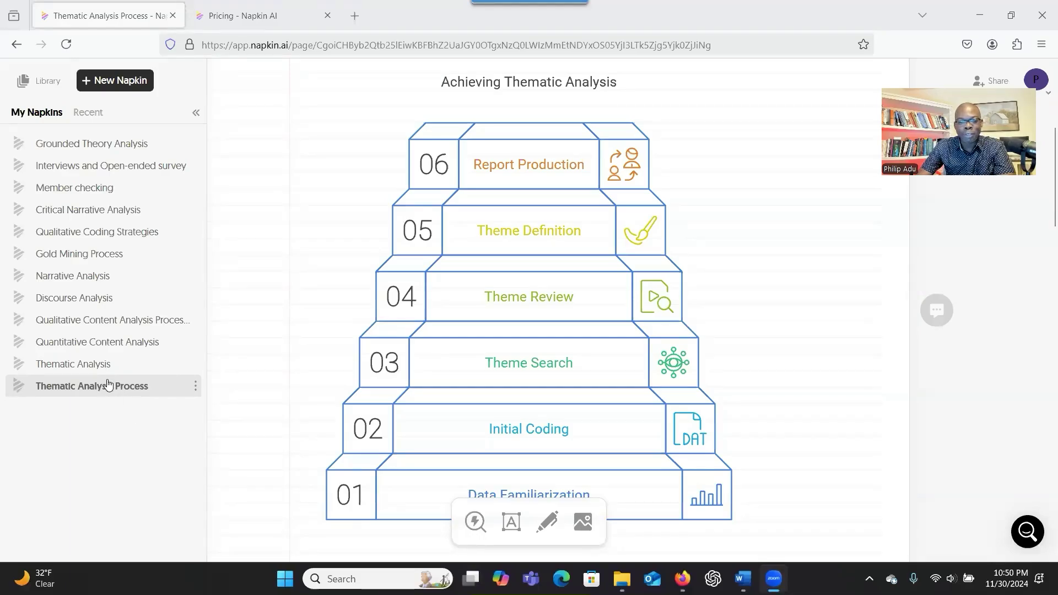
Browse the Thematic Analysis and Quantitative Content Analysis napkins, scrolling through each
{"action": "left_click", "coordinate": [112, 372]}
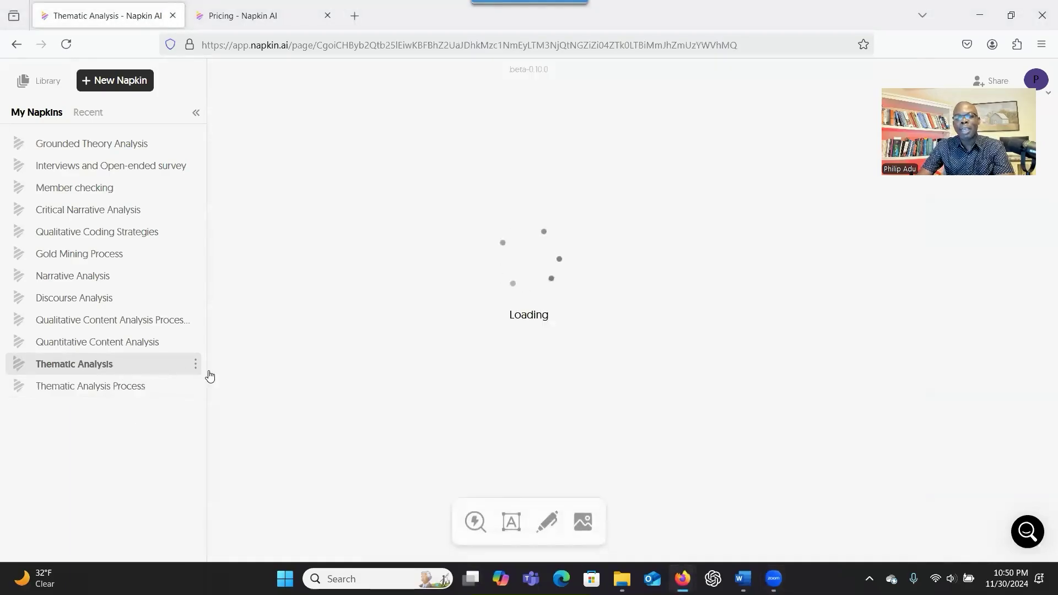
{"action": "scroll", "coordinate": [459, 422], "scroll_direction": "down", "scroll_amount": 5}
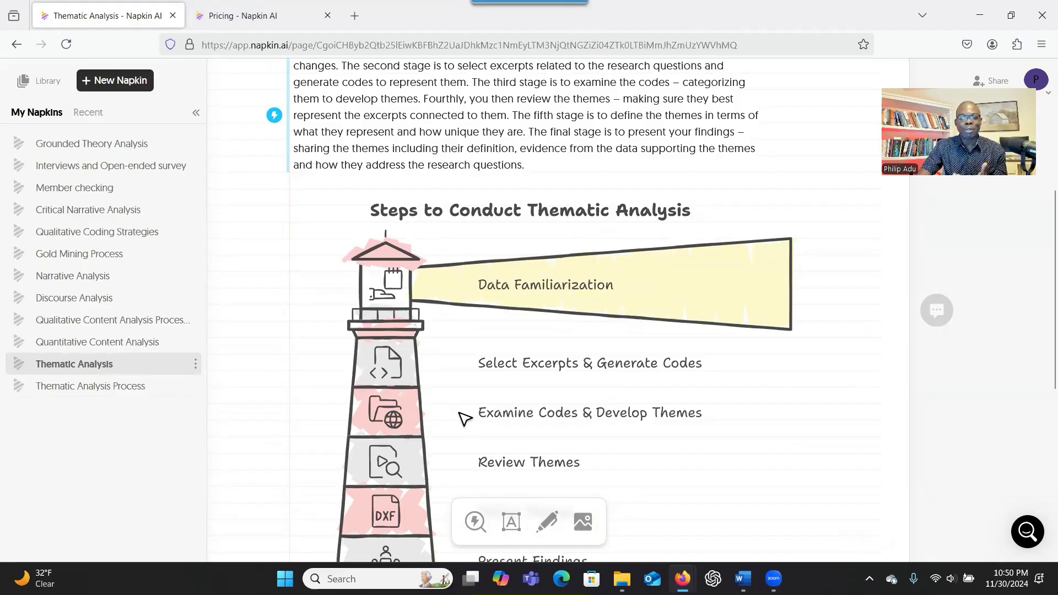
{"action": "left_click", "coordinate": [72, 343]}
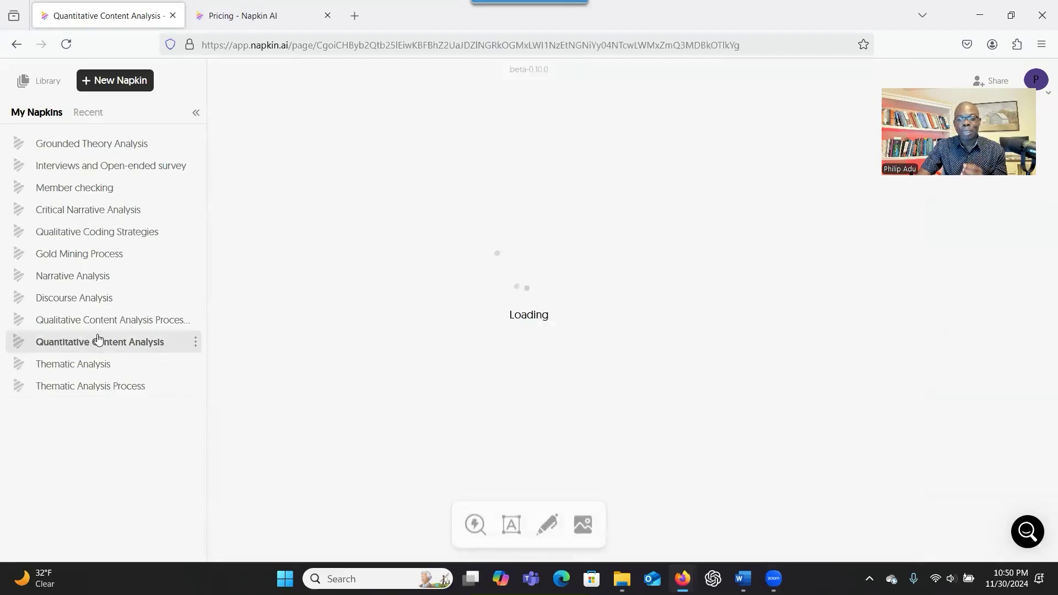
{"action": "scroll", "coordinate": [454, 333], "scroll_direction": "down", "scroll_amount": 2}
{"action": "scroll", "coordinate": [454, 345], "scroll_direction": "down", "scroll_amount": 5}
Look through the Qualitative Content Analysis Process and Discourse Analysis napkins, scrolling down to the winding-road graphic
{"action": "left_click", "coordinate": [110, 320]}
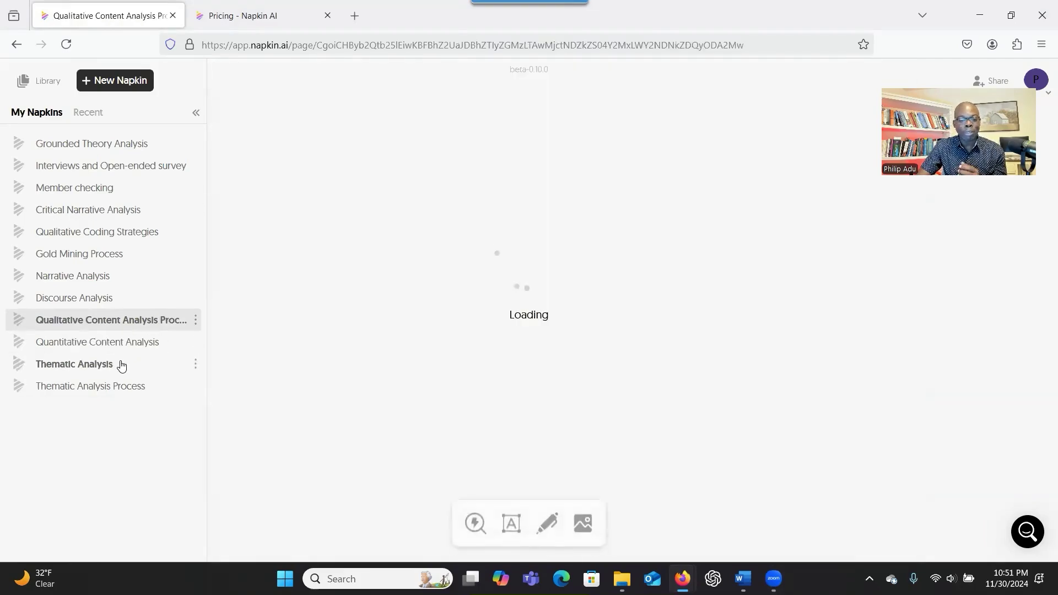
{"action": "scroll", "coordinate": [417, 358], "scroll_direction": "down", "scroll_amount": 2}
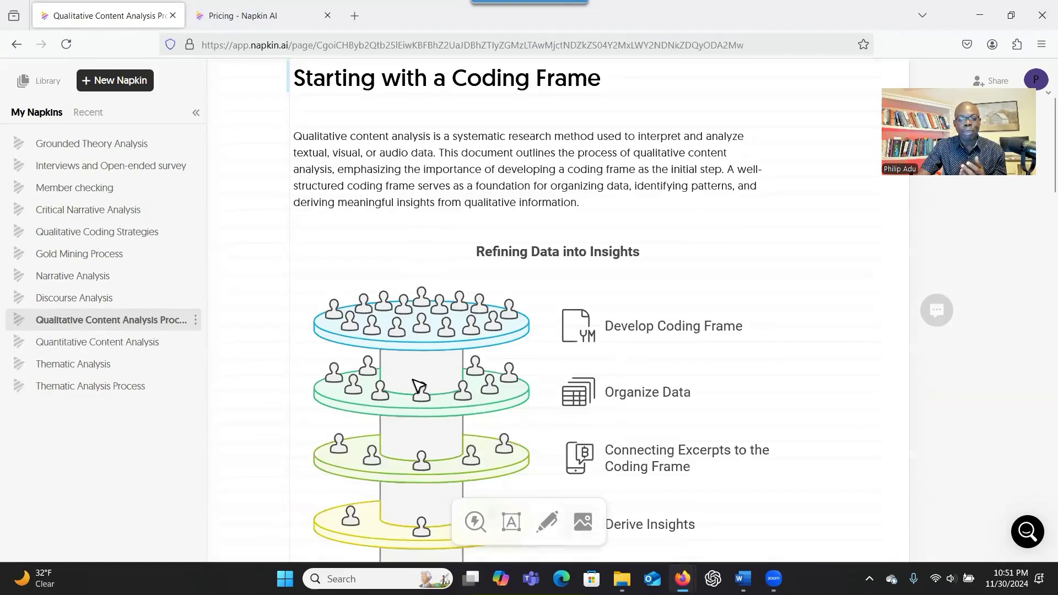
{"action": "scroll", "coordinate": [418, 384], "scroll_direction": "down", "scroll_amount": 15}
{"action": "scroll", "coordinate": [427, 378], "scroll_direction": "down", "scroll_amount": 15}
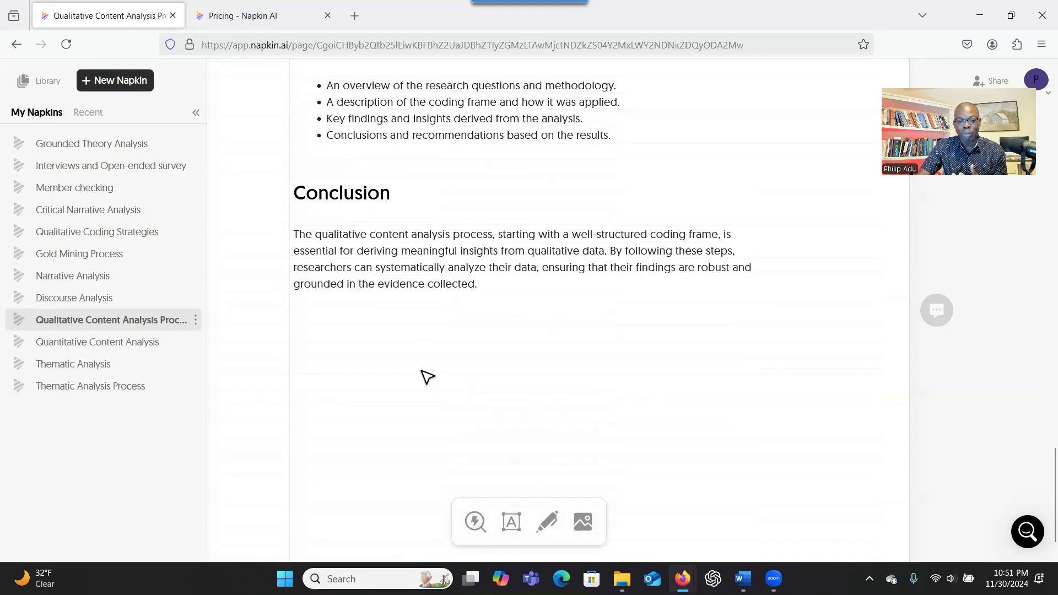
{"action": "left_click", "coordinate": [81, 299]}
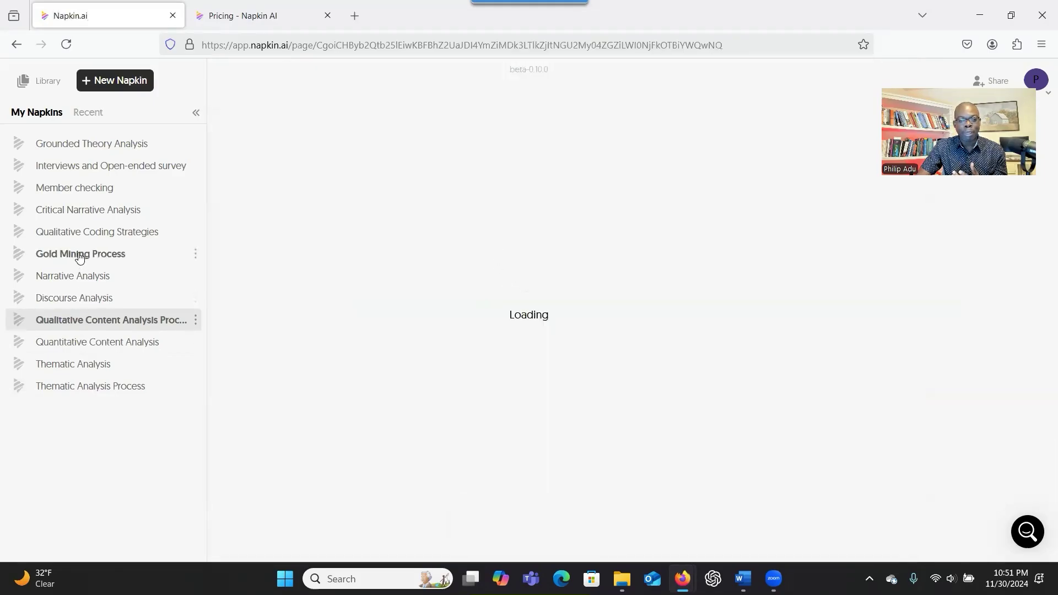
{"action": "scroll", "coordinate": [443, 351], "scroll_direction": "down", "scroll_amount": 5}
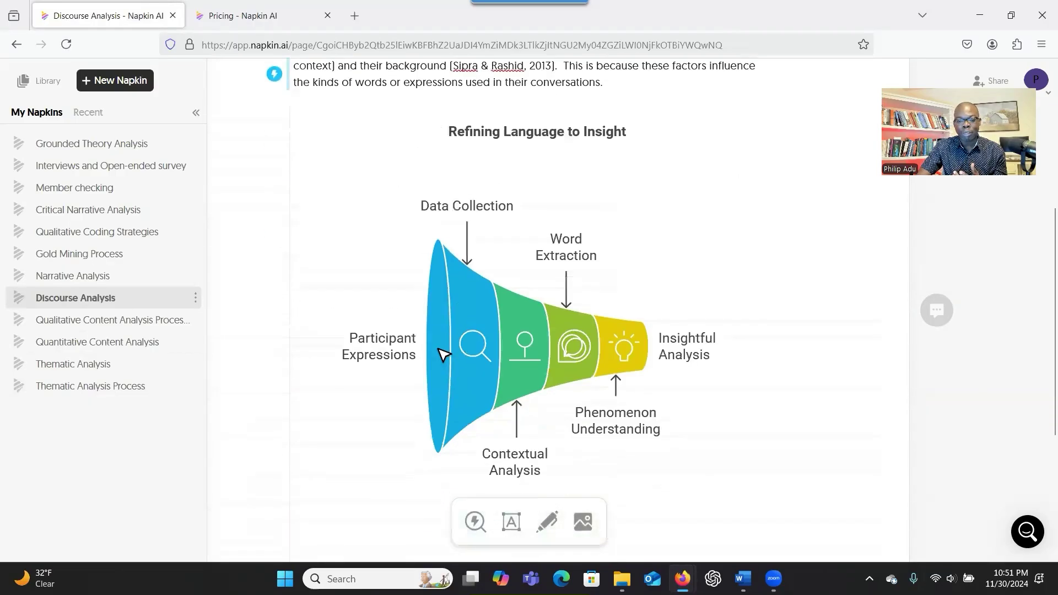
{"action": "scroll", "coordinate": [435, 350], "scroll_direction": "down", "scroll_amount": 2}
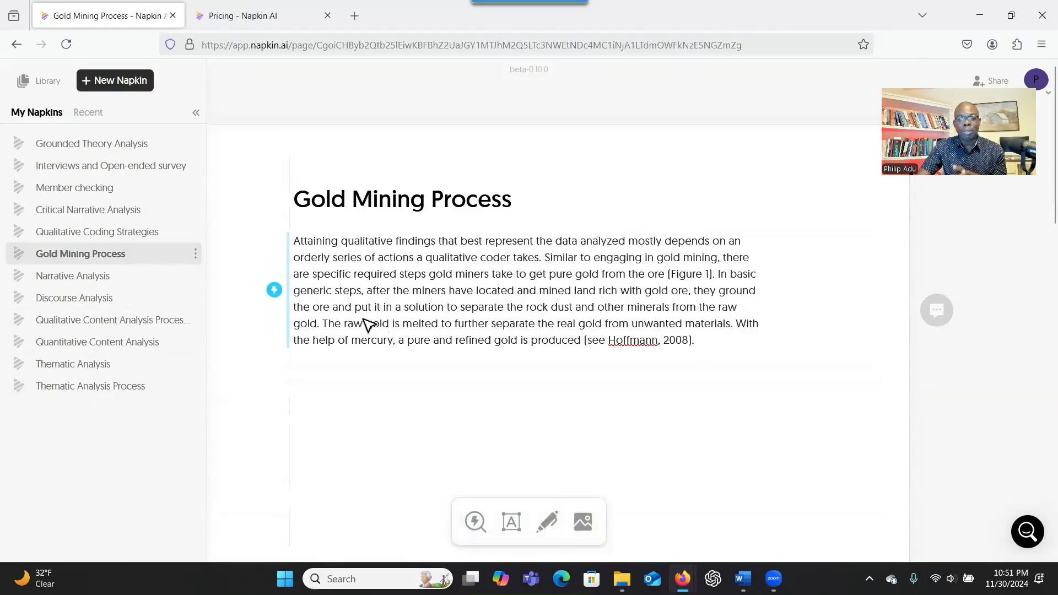
{"action": "scroll", "coordinate": [415, 362], "scroll_direction": "down", "scroll_amount": 3}
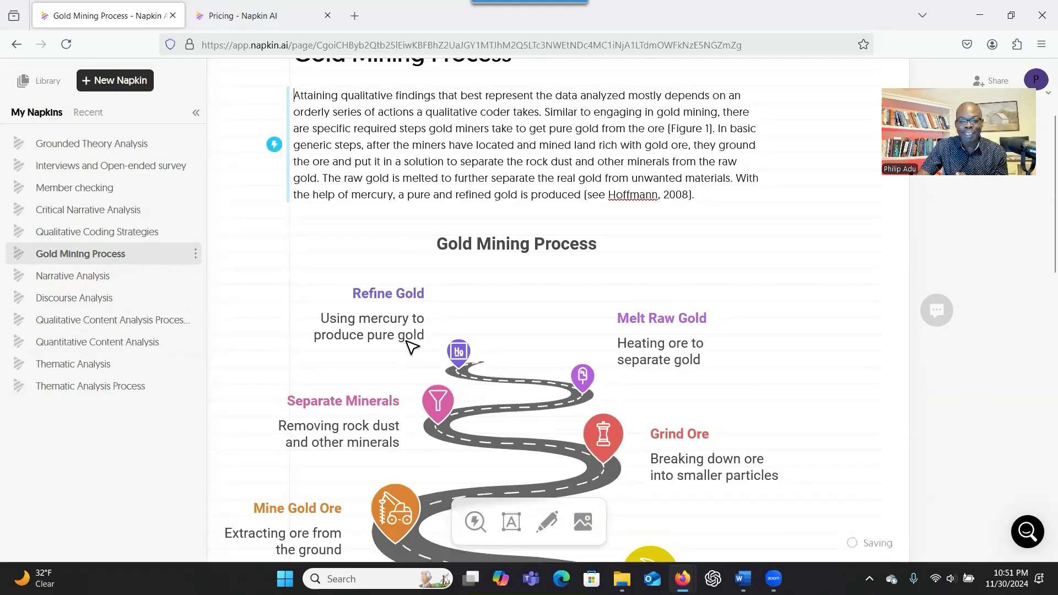
{"action": "scroll", "coordinate": [408, 346], "scroll_direction": "down", "scroll_amount": 2}
{"action": "scroll", "coordinate": [413, 344], "scroll_direction": "down", "scroll_amount": 2}
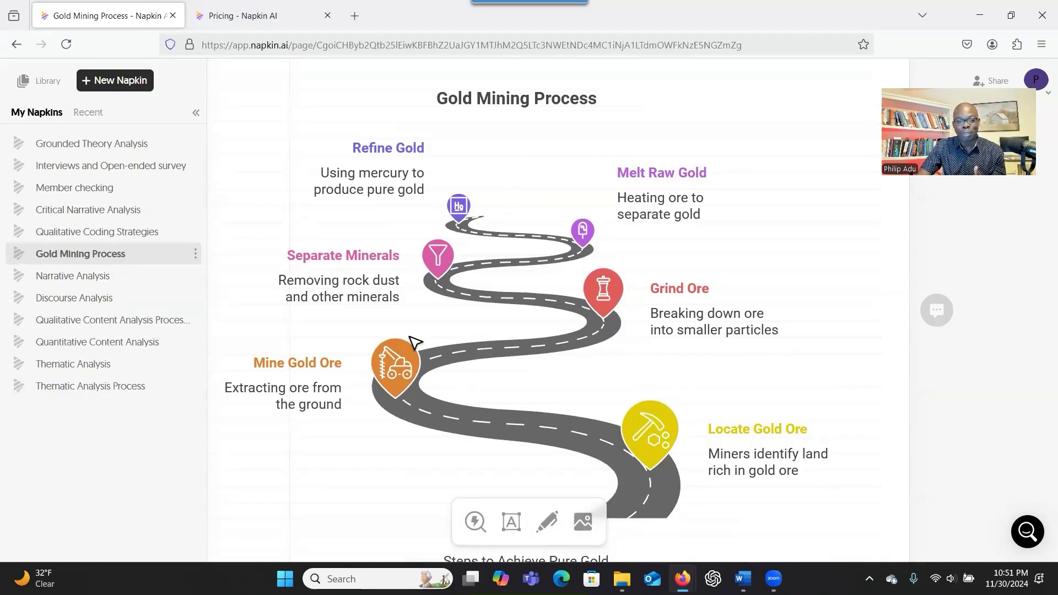
Glance over the Napkin pricing page, then return to the Grounded Theory Analysis napkin
{"action": "key", "text": "ctrl+Tab"}
{"action": "scroll", "coordinate": [366, 349], "scroll_direction": "down", "scroll_amount": 4}
{"action": "scroll", "coordinate": [389, 283], "scroll_direction": "up", "scroll_amount": 4}
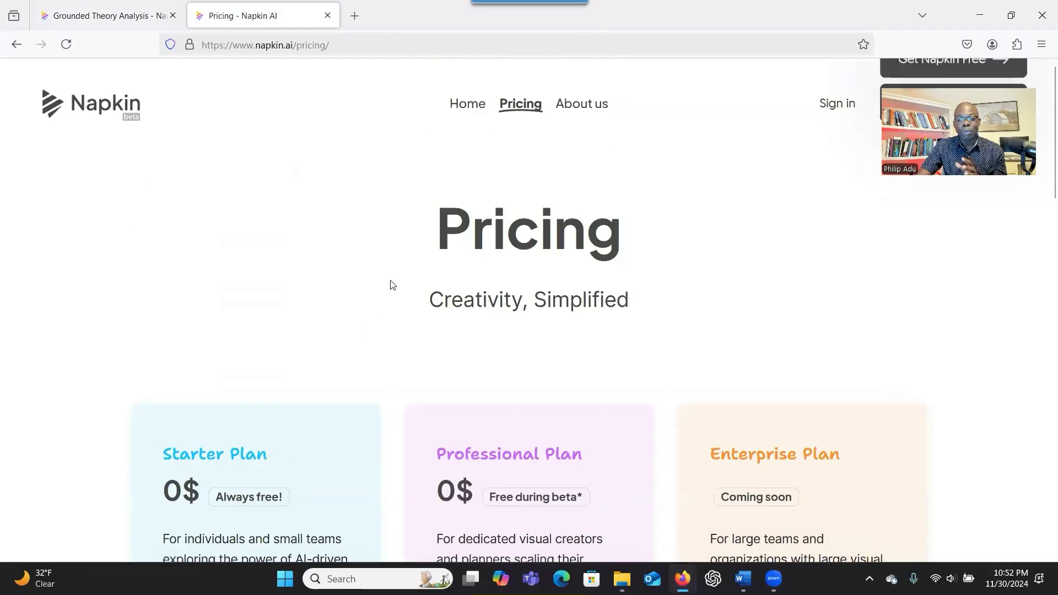
{"action": "scroll", "coordinate": [471, 220], "scroll_direction": "down", "scroll_amount": 4}
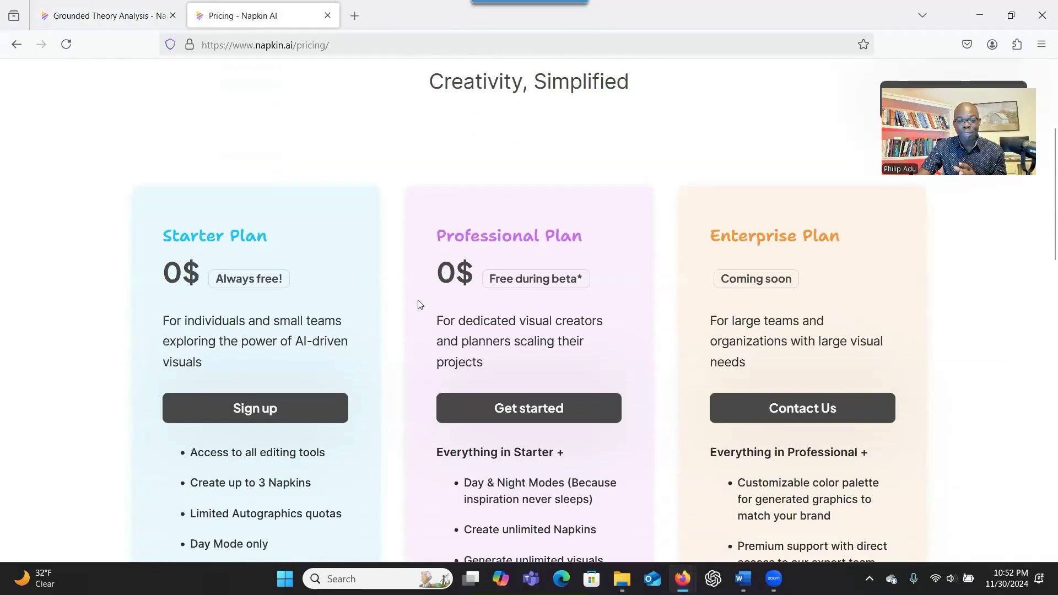
{"action": "scroll", "coordinate": [487, 318], "scroll_direction": "up", "scroll_amount": 4}
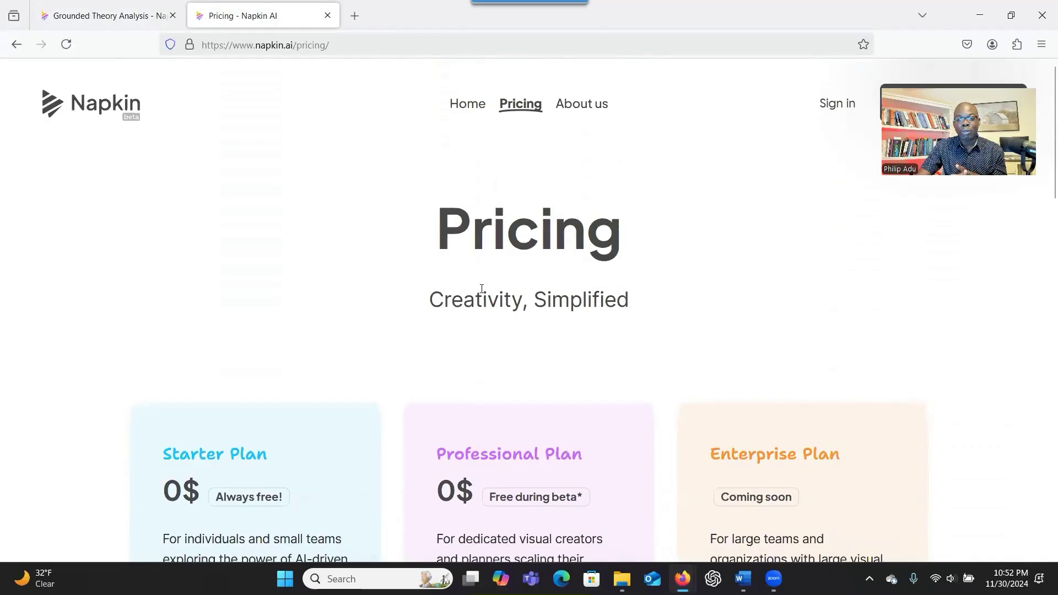
{"action": "left_click", "coordinate": [110, 16]}
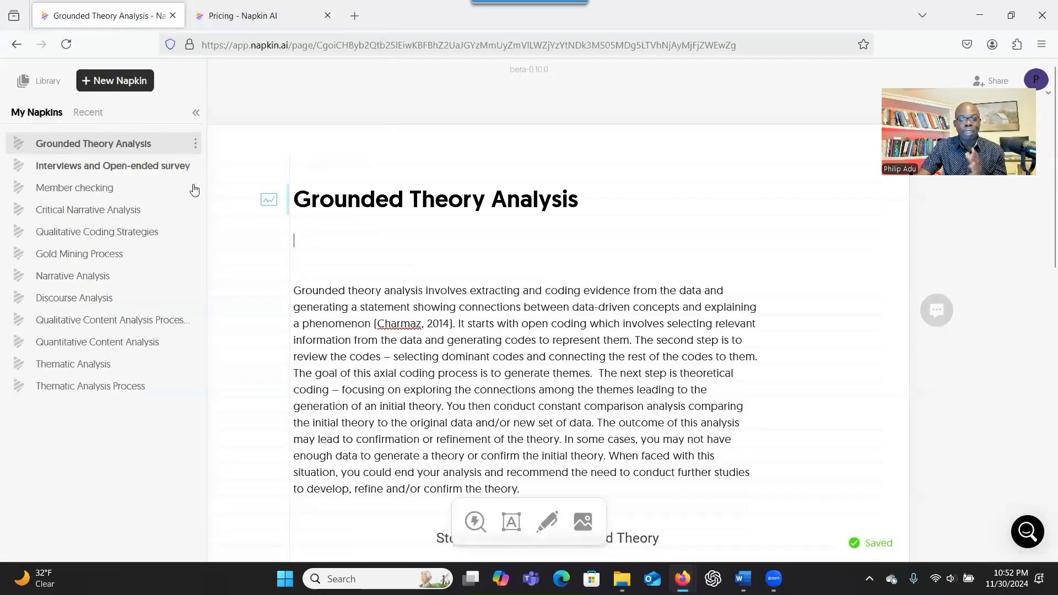
Collapse and restore the My Napkins list, then open Discourse Analysis and scroll to its funnel diagram
{"action": "left_click", "coordinate": [46, 83]}
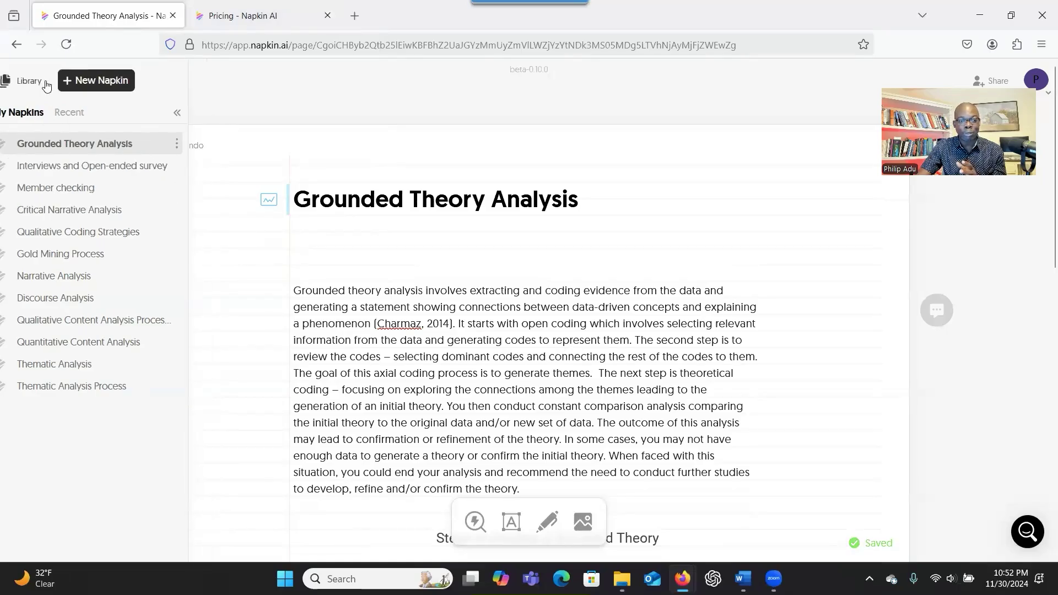
{"action": "left_click", "coordinate": [47, 82]}
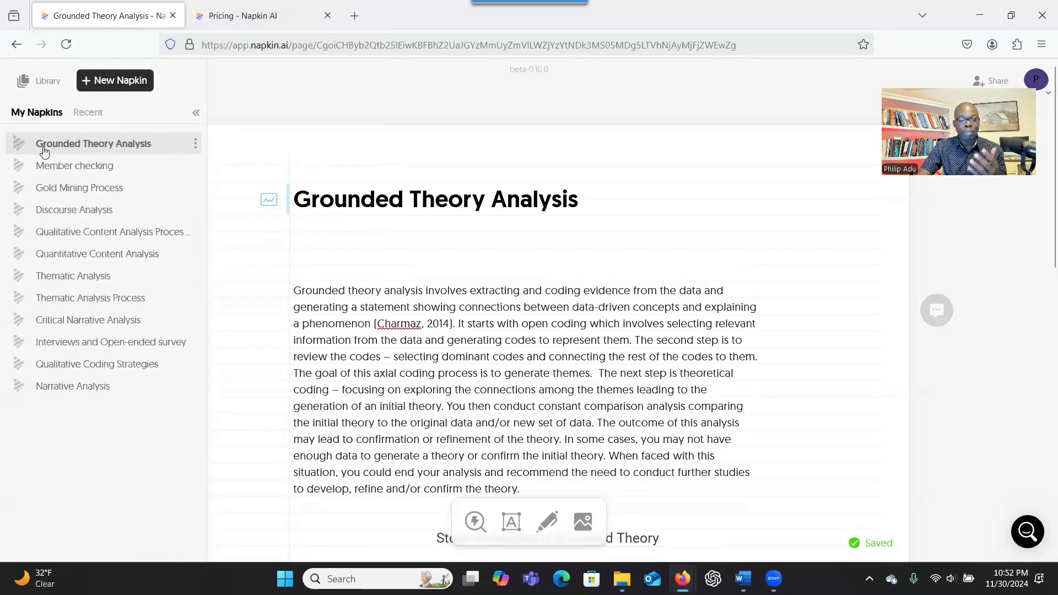
{"action": "left_click", "coordinate": [75, 211]}
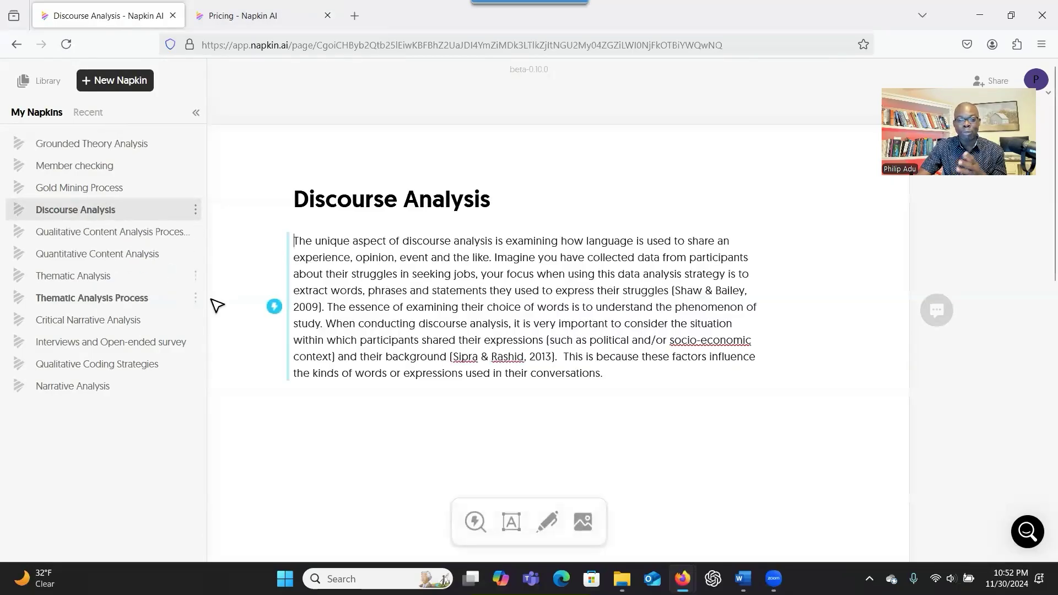
{"action": "scroll", "coordinate": [244, 311], "scroll_direction": "down", "scroll_amount": 5}
{"action": "scroll", "coordinate": [244, 311], "scroll_direction": "down", "scroll_amount": 5}
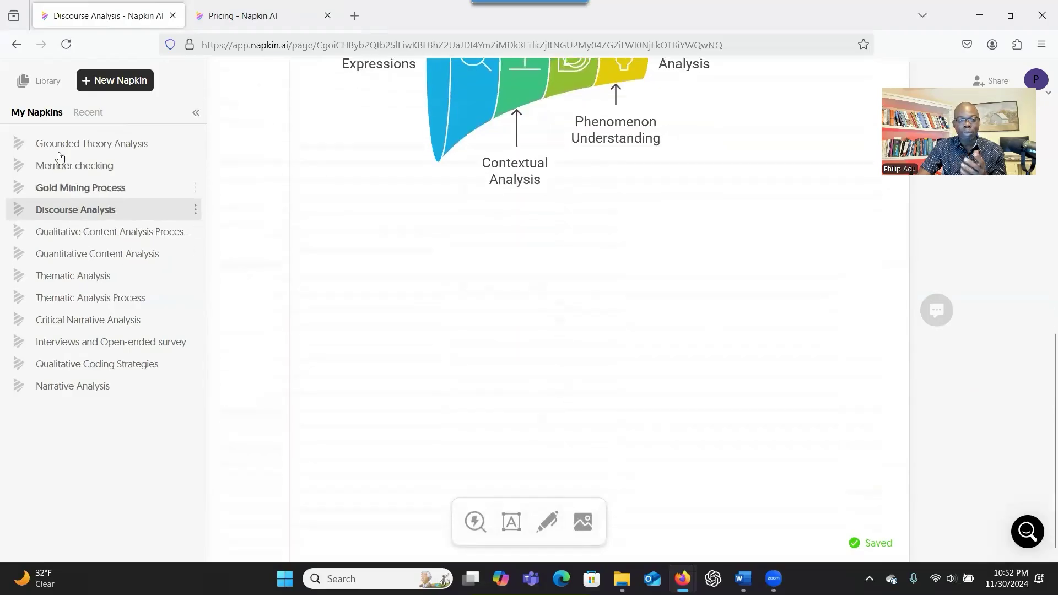
Start an AI-drafted napkin with the prompt 'Types of Mixed methods design' and generate its text
{"action": "left_click", "coordinate": [113, 87]}
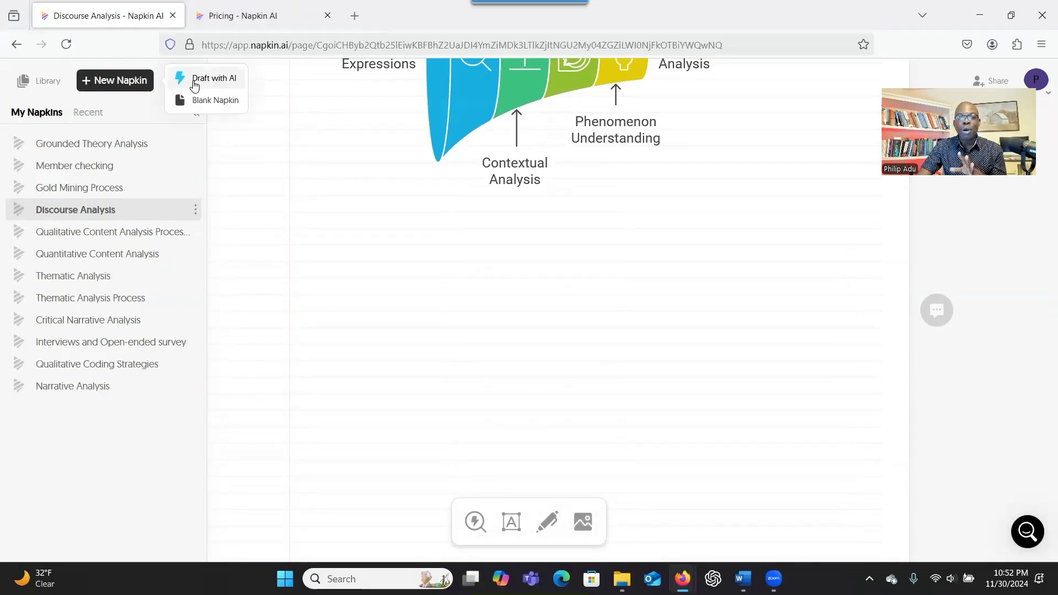
{"action": "left_click", "coordinate": [130, 80]}
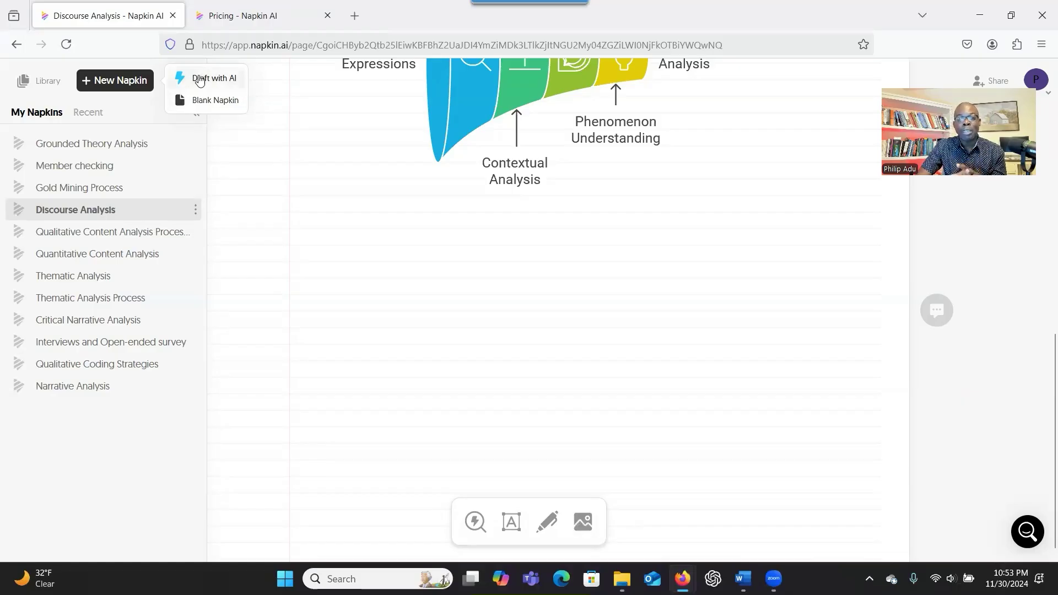
{"action": "left_click", "coordinate": [200, 81]}
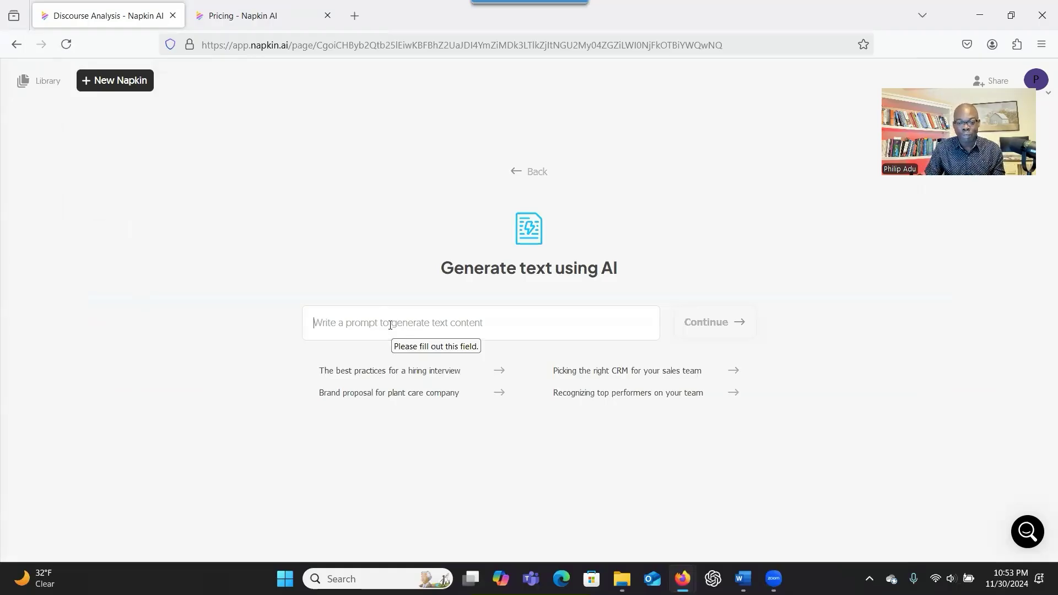
{"action": "type", "text": "Mixed methods design"}
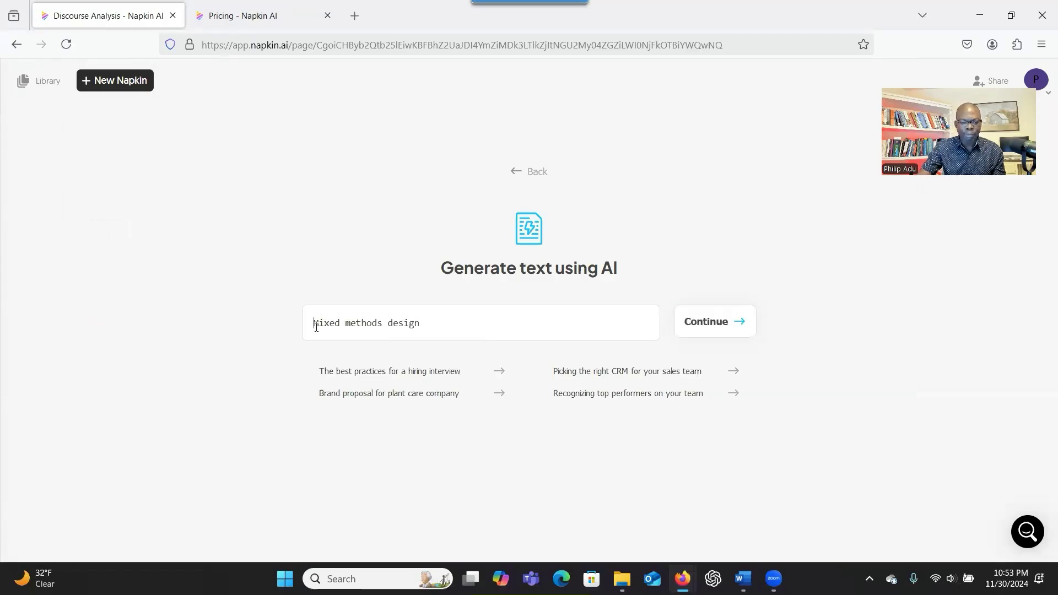
{"action": "type", "text": "Types of"}
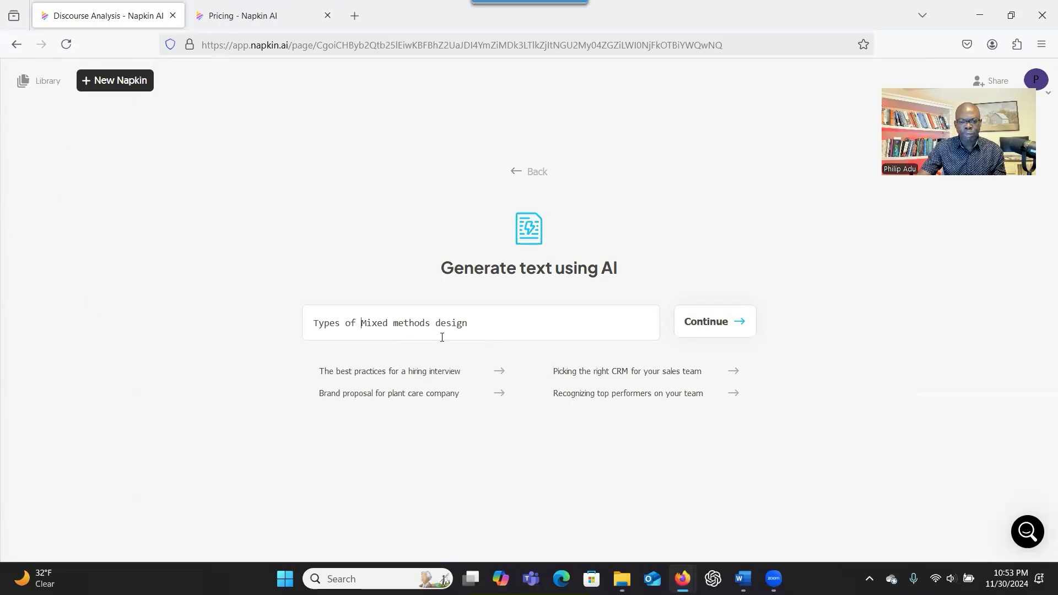
{"action": "left_click", "coordinate": [714, 325]}
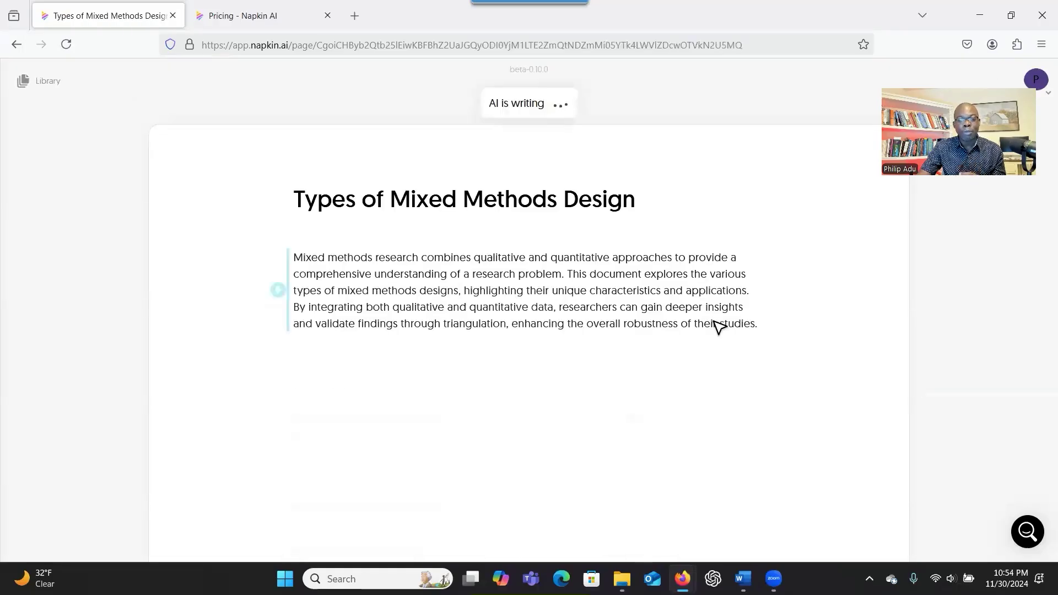
{"action": "scroll", "coordinate": [508, 371], "scroll_direction": "down", "scroll_amount": 6}
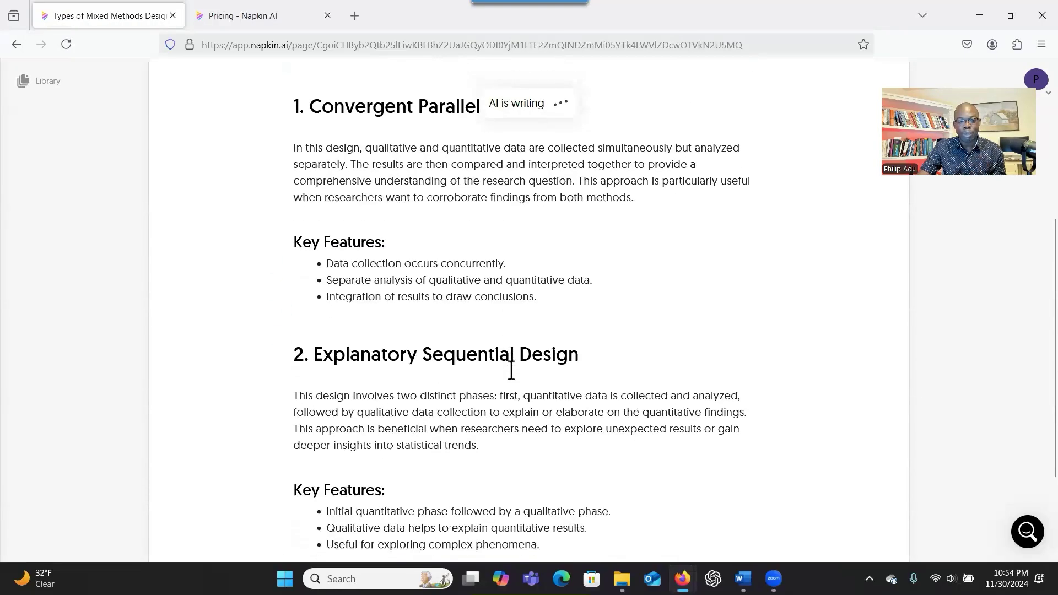
{"action": "scroll", "coordinate": [514, 368], "scroll_direction": "up", "scroll_amount": 1}
{"action": "scroll", "coordinate": [513, 368], "scroll_direction": "down", "scroll_amount": 9}
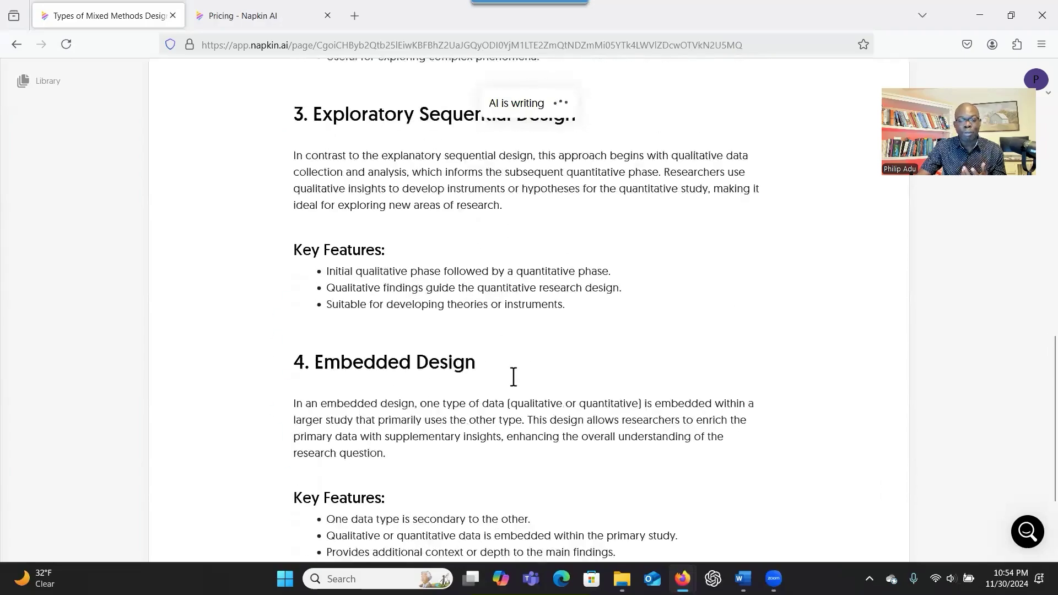
{"action": "scroll", "coordinate": [515, 362], "scroll_direction": "up", "scroll_amount": 3}
{"action": "scroll", "coordinate": [518, 347], "scroll_direction": "down", "scroll_amount": 8}
{"action": "scroll", "coordinate": [523, 330], "scroll_direction": "up", "scroll_amount": 12}
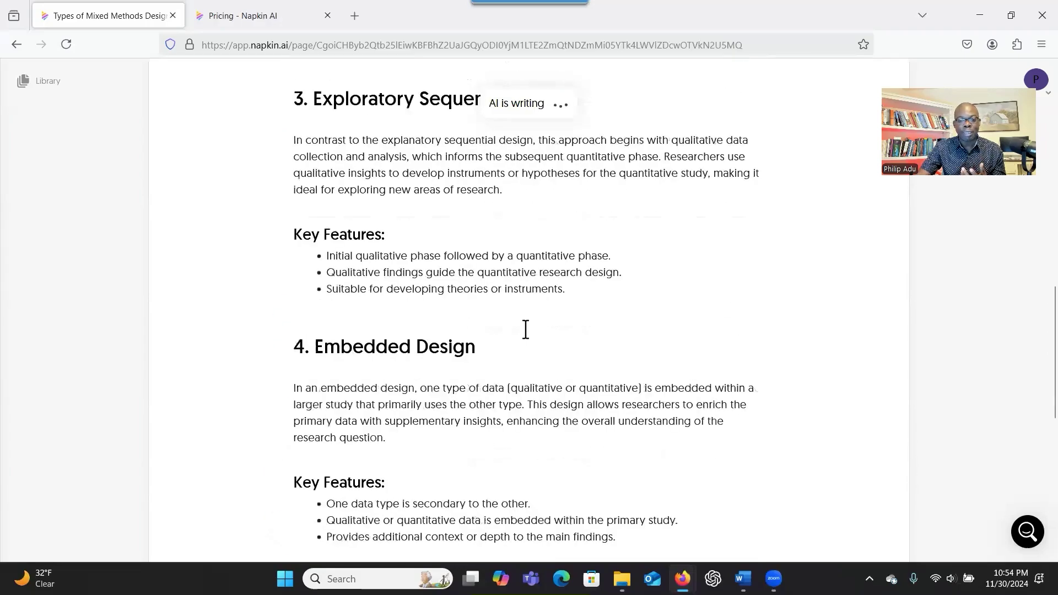
{"action": "scroll", "coordinate": [519, 334], "scroll_direction": "down", "scroll_amount": 4}
{"action": "scroll", "coordinate": [519, 342], "scroll_direction": "down", "scroll_amount": 15}
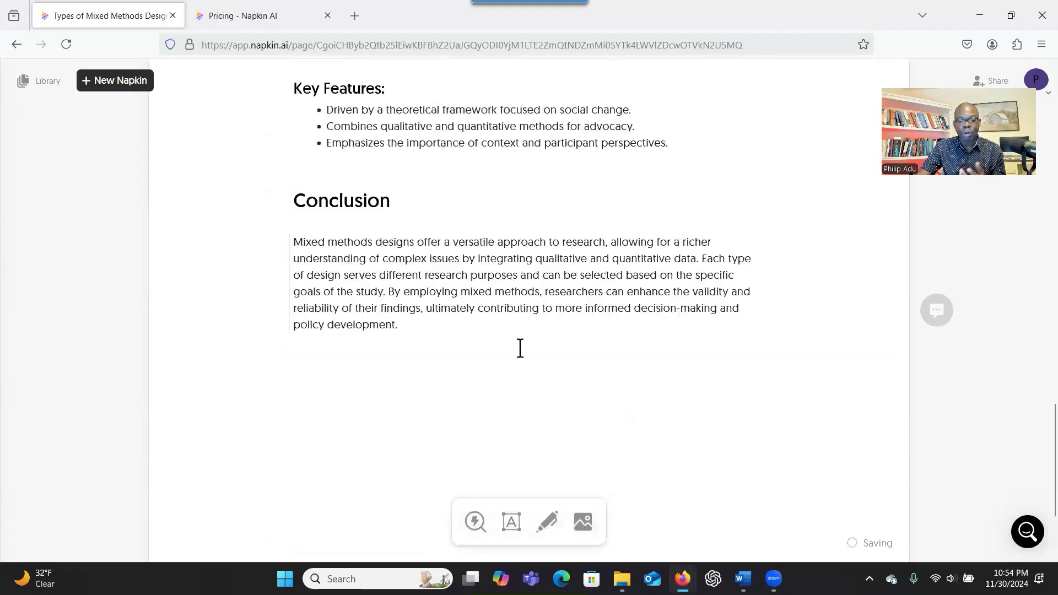
{"action": "scroll", "coordinate": [518, 345], "scroll_direction": "up", "scroll_amount": 4}
{"action": "scroll", "coordinate": [518, 345], "scroll_direction": "up", "scroll_amount": 20}
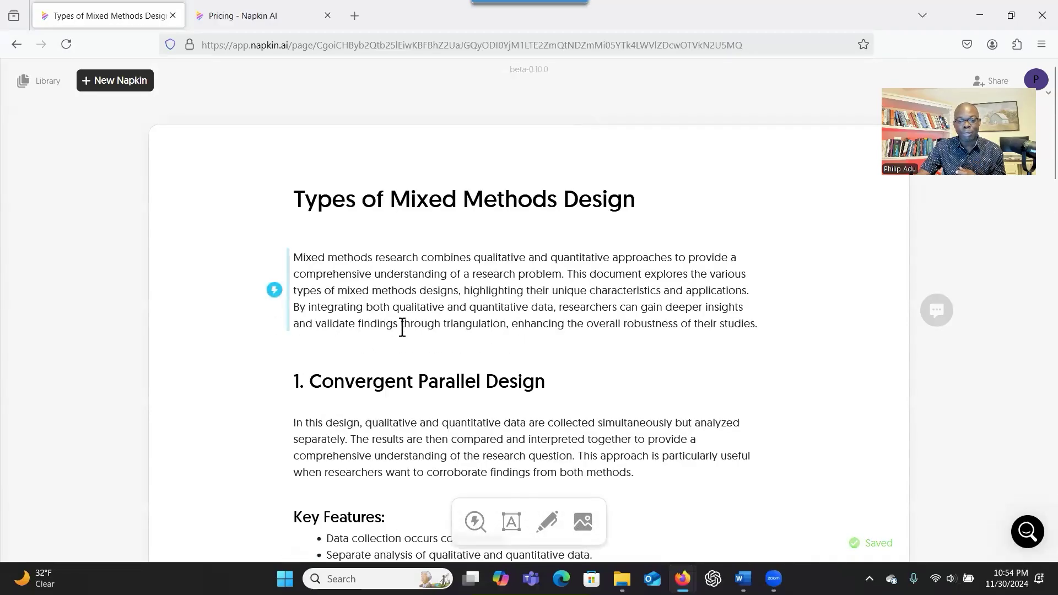
{"action": "scroll", "coordinate": [401, 330], "scroll_direction": "down", "scroll_amount": 2}
{"action": "scroll", "coordinate": [404, 334], "scroll_direction": "down", "scroll_amount": 3}
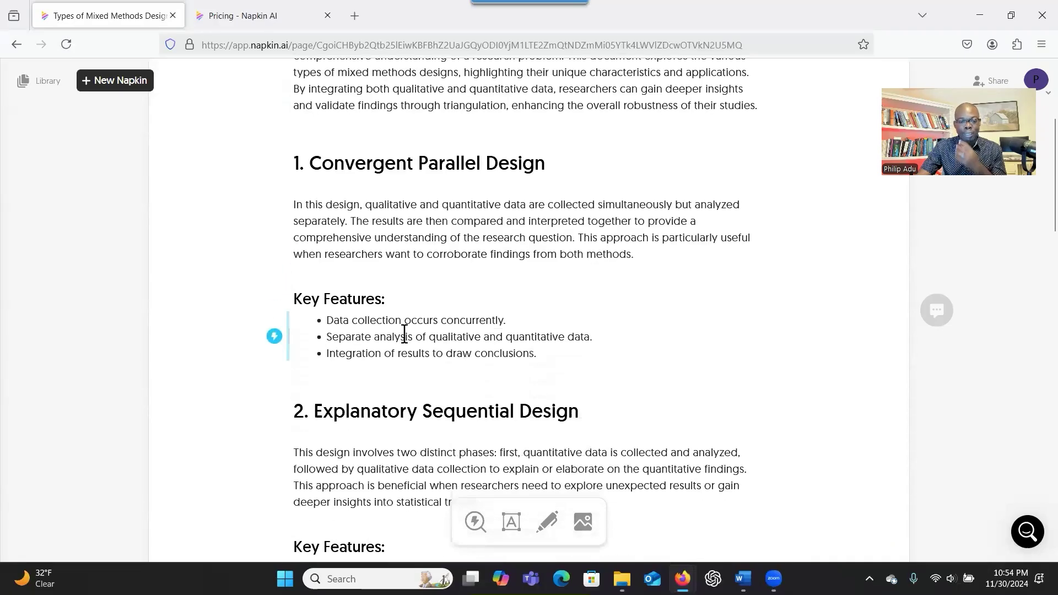
{"action": "scroll", "coordinate": [463, 275], "scroll_direction": "down", "scroll_amount": 7}
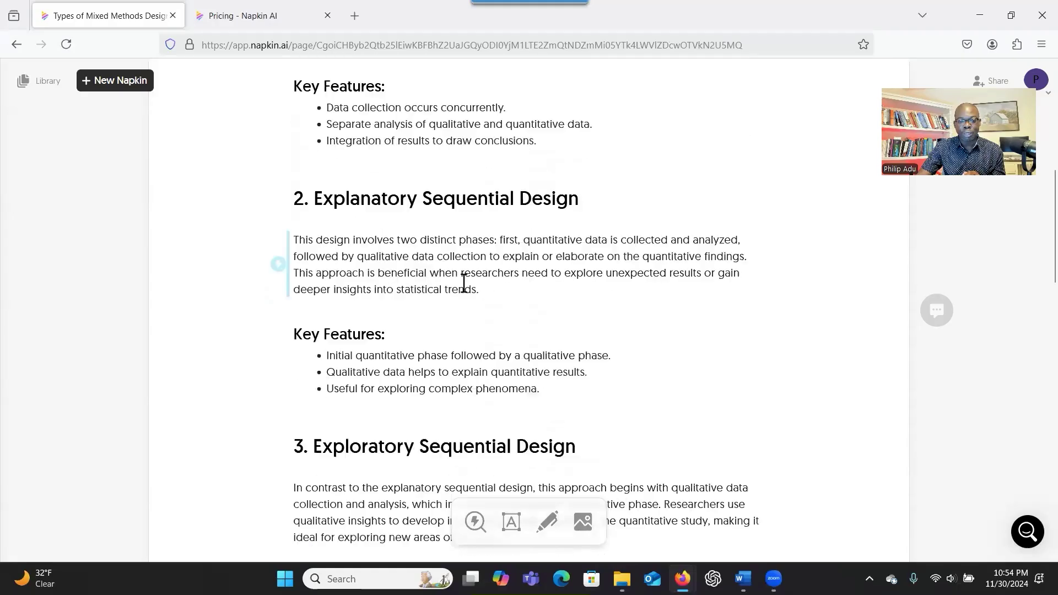
{"action": "mouse_move", "coordinate": [462, 285]}
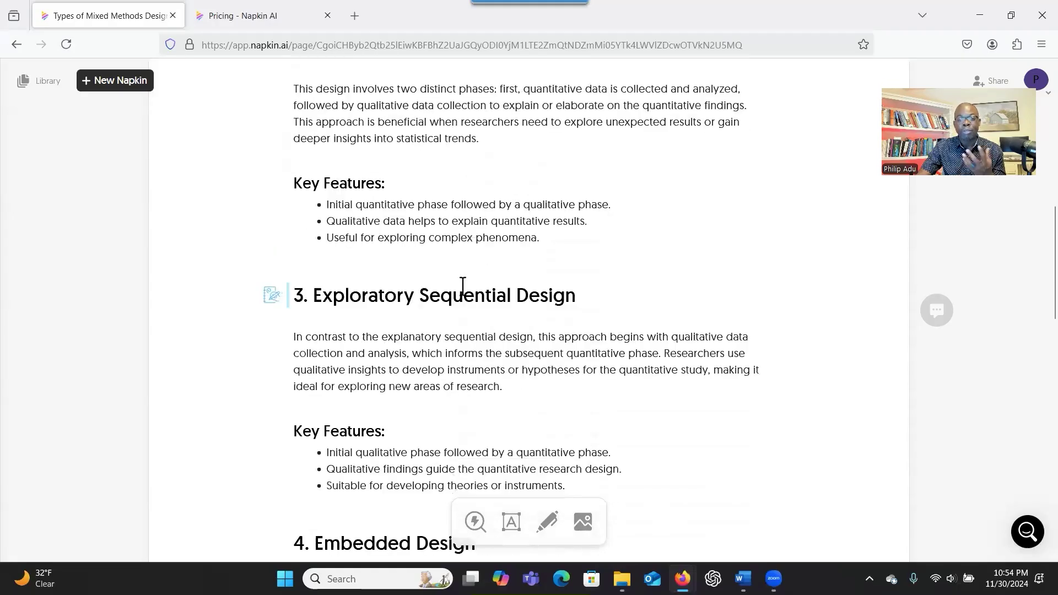
{"action": "scroll", "coordinate": [463, 286], "scroll_direction": "down", "scroll_amount": 6}
{"action": "scroll", "coordinate": [465, 286], "scroll_direction": "up", "scroll_amount": 13}
{"action": "scroll", "coordinate": [465, 287], "scroll_direction": "up", "scroll_amount": 4}
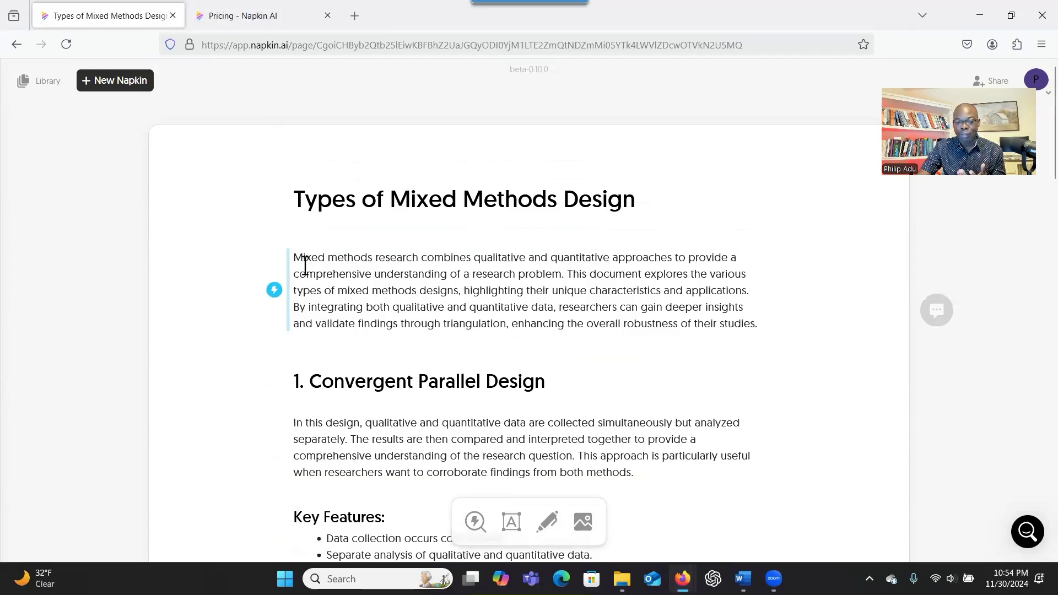
Generate visuals from the intro paragraph and apply the prism layout 'Exploring Mixed Methods Research Designs' with a different style
{"action": "left_click_drag", "start_coordinate": [307, 274], "coordinate": [380, 276]}
{"action": "left_click", "coordinate": [388, 290]}
{"action": "left_click", "coordinate": [274, 292]}
{"action": "scroll", "coordinate": [435, 348], "scroll_direction": "down", "scroll_amount": 1}
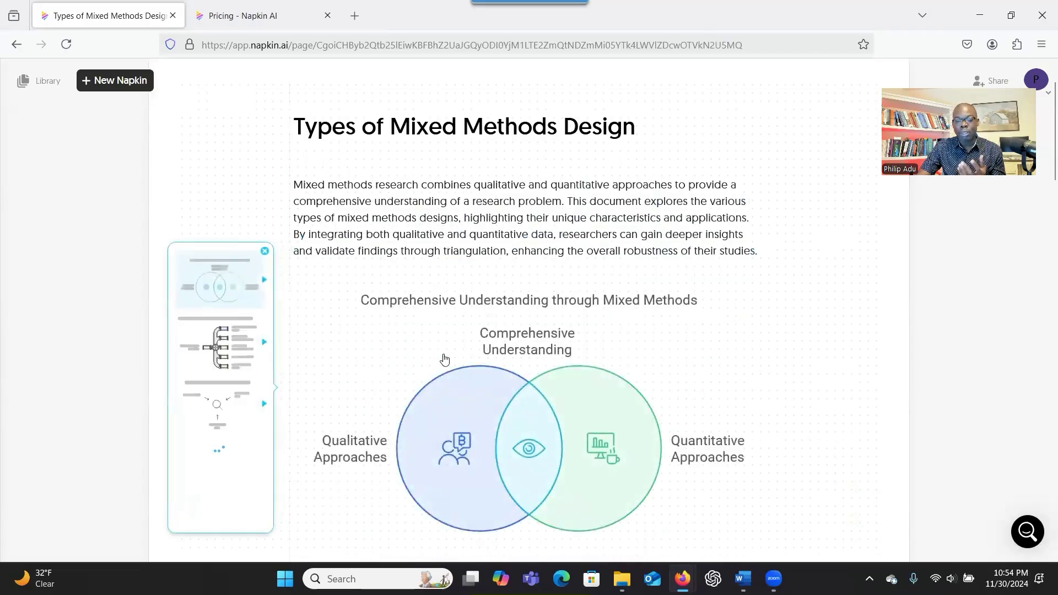
{"action": "scroll", "coordinate": [386, 341], "scroll_direction": "down", "scroll_amount": 1}
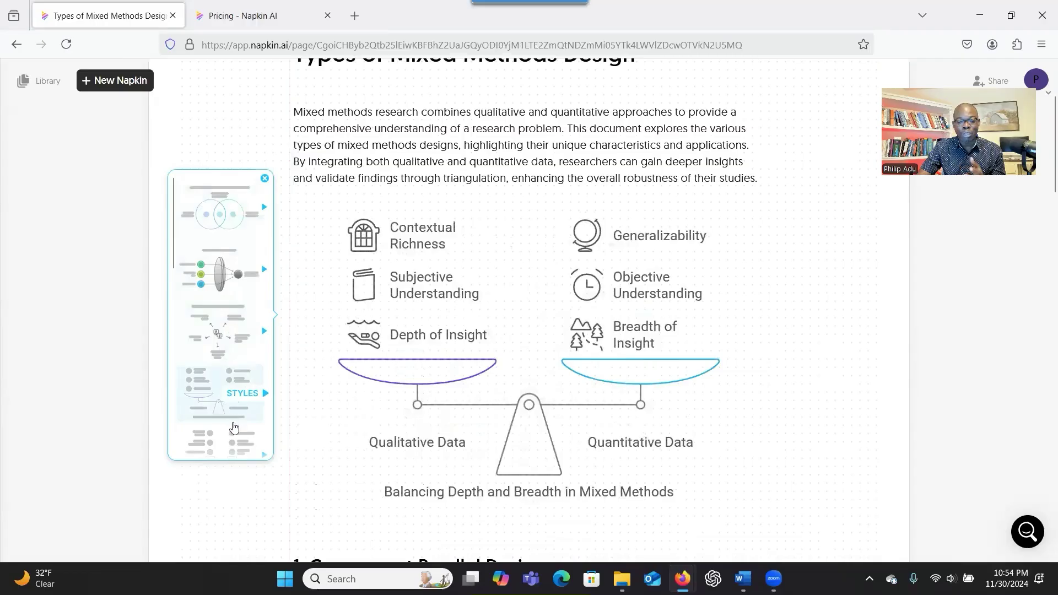
{"action": "scroll", "coordinate": [230, 419], "scroll_direction": "down", "scroll_amount": 3}
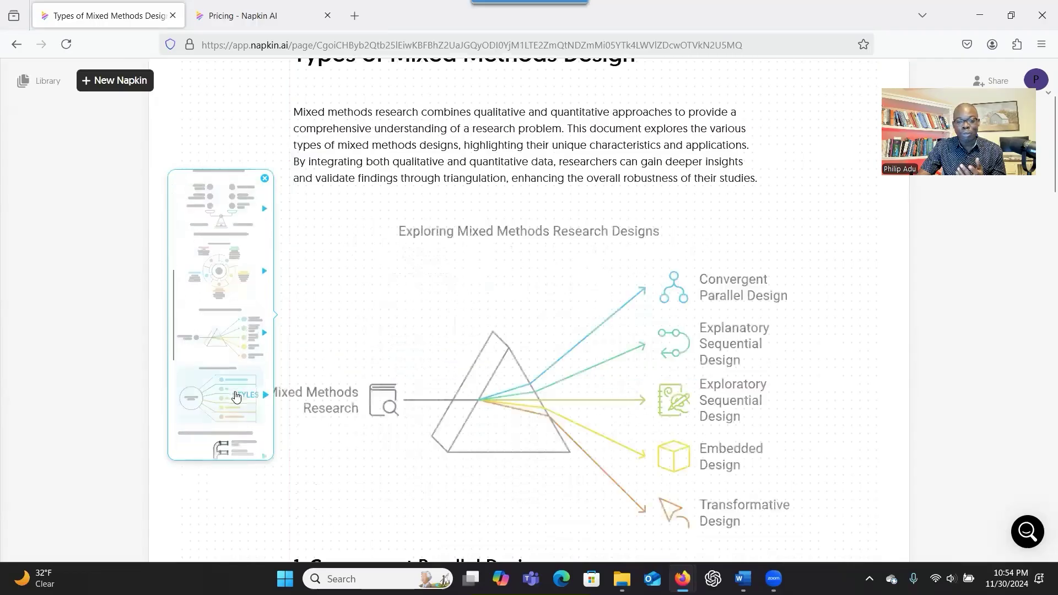
{"action": "left_click", "coordinate": [238, 353]}
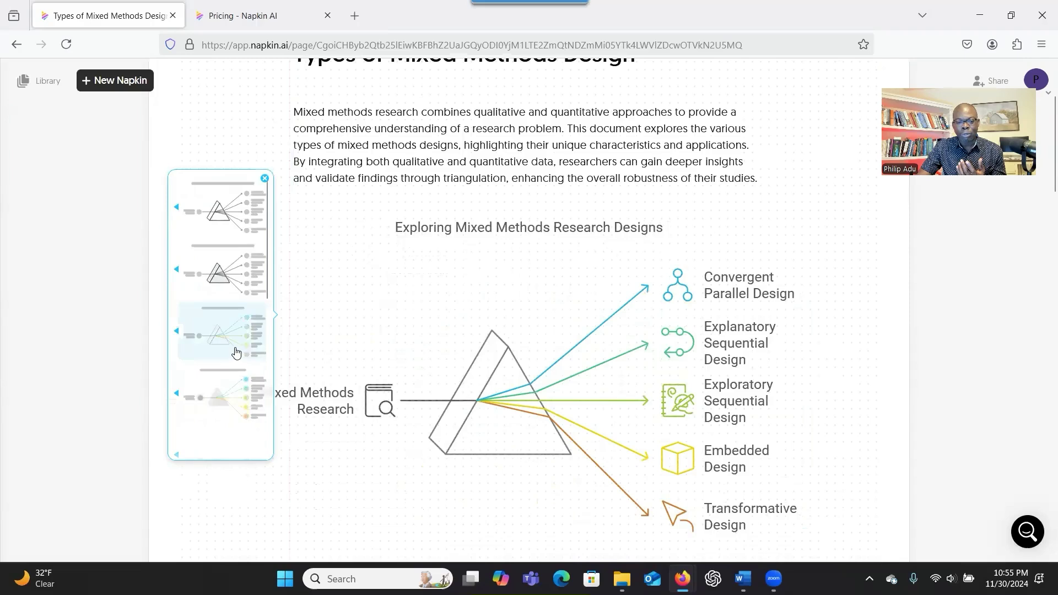
{"action": "left_click", "coordinate": [232, 389]}
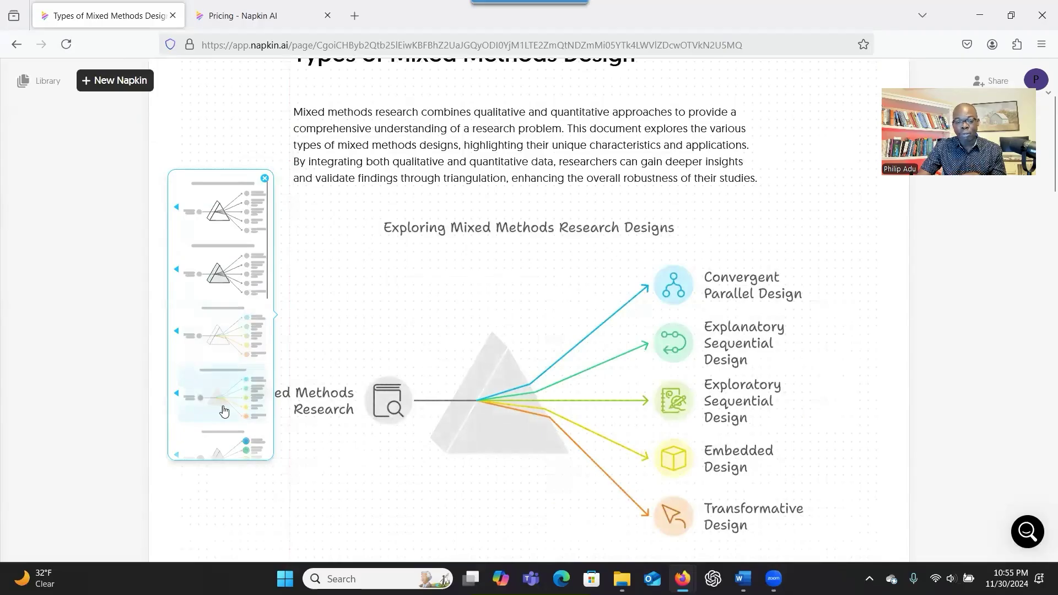
{"action": "scroll", "coordinate": [223, 411], "scroll_direction": "down", "scroll_amount": 2}
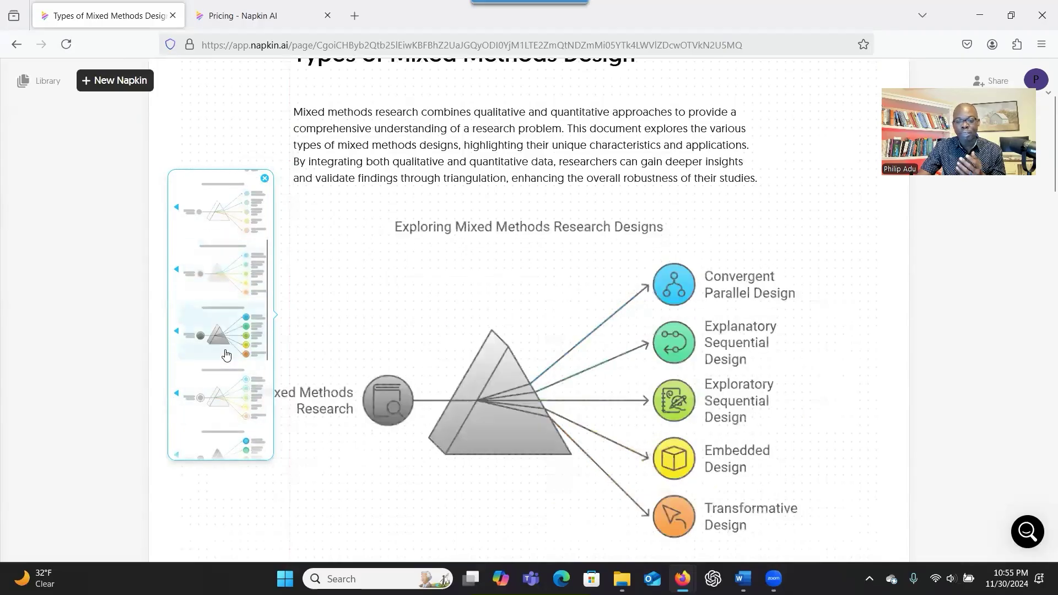
Close the style variations and inspect the prism's design labels, Mixed Methods Research label and title
{"action": "left_click", "coordinate": [529, 267]}
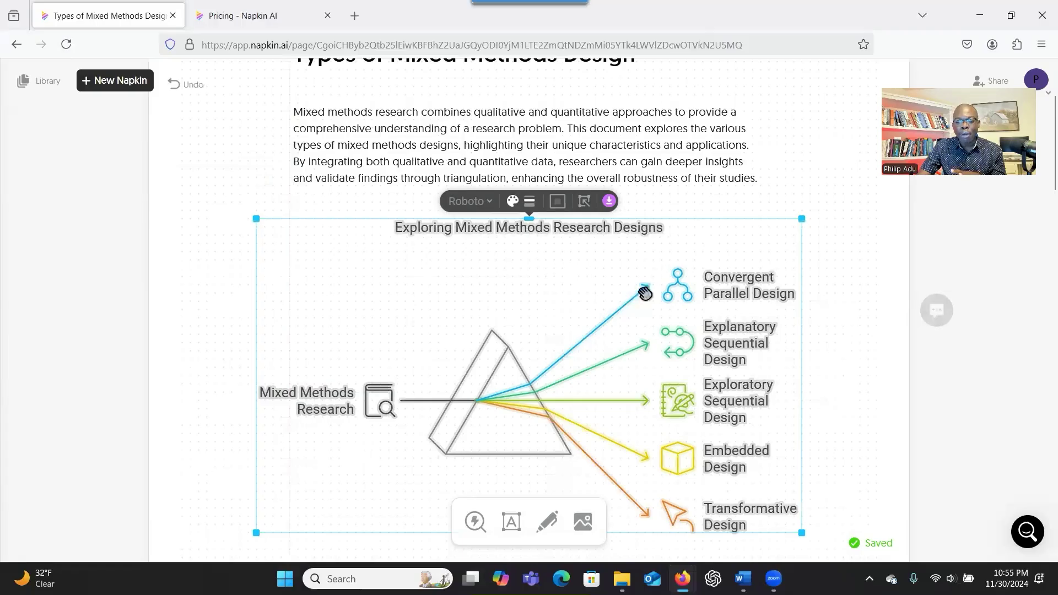
{"action": "left_click", "coordinate": [721, 296]}
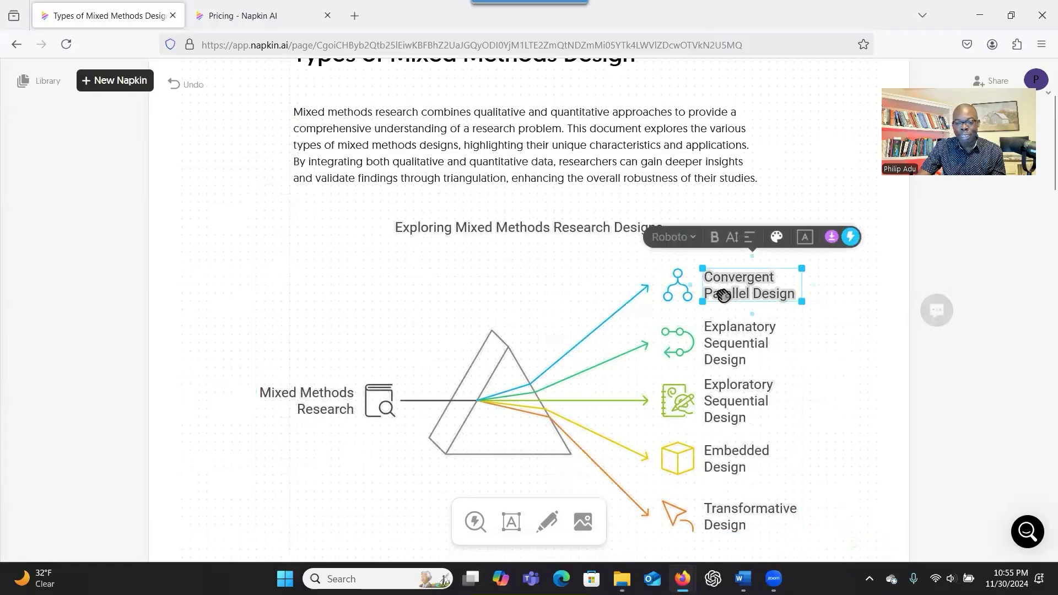
{"action": "left_click", "coordinate": [722, 330]}
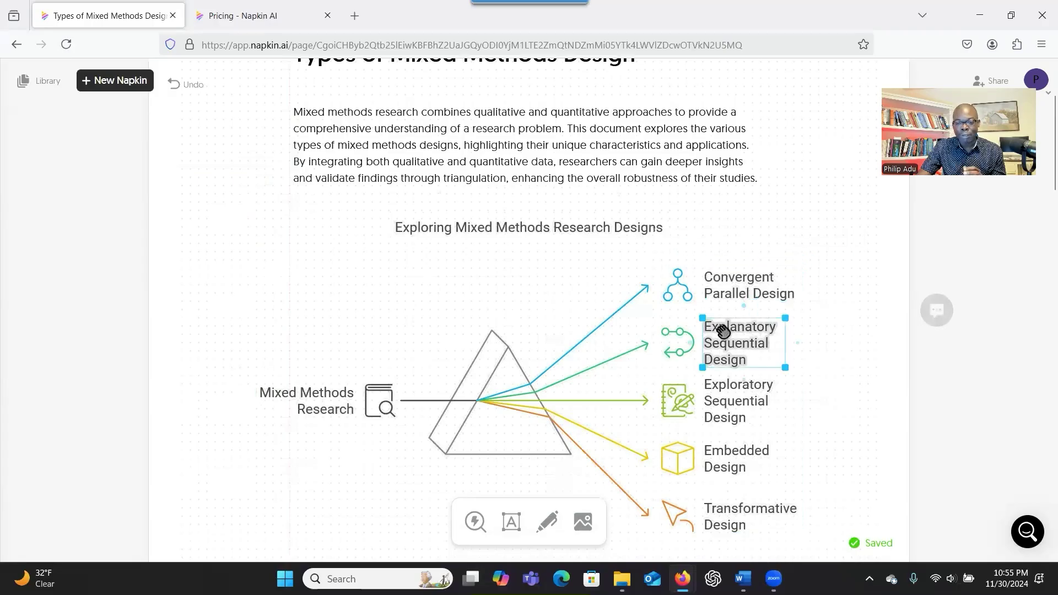
{"action": "left_click", "coordinate": [340, 410]}
{"action": "left_click", "coordinate": [498, 229]}
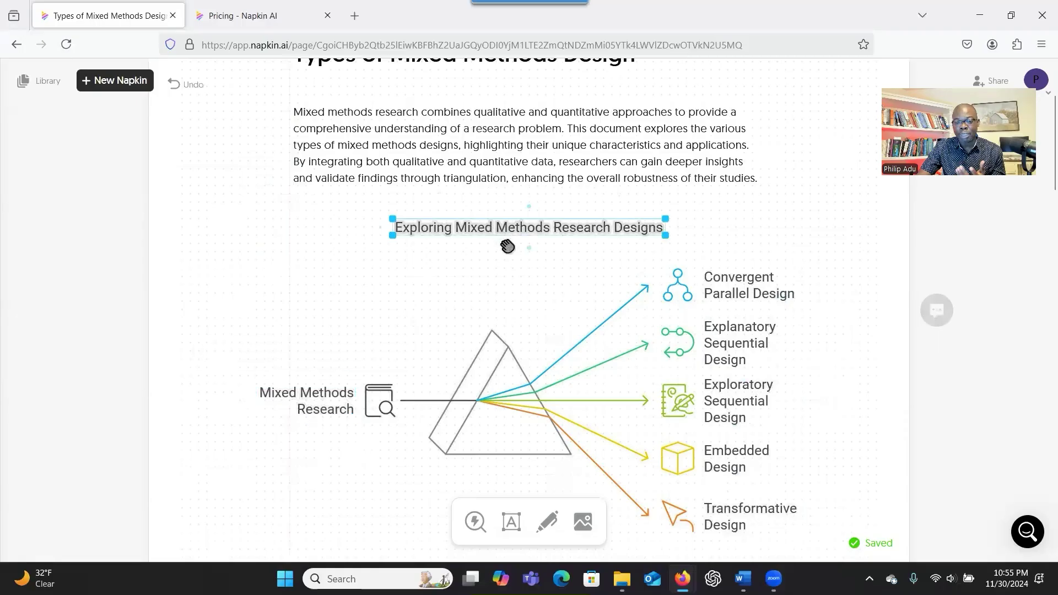
{"action": "scroll", "coordinate": [529, 303], "scroll_direction": "down", "scroll_amount": 2}
Select the prism graphic and review its colour and frame shape options
{"action": "left_click", "coordinate": [546, 307]}
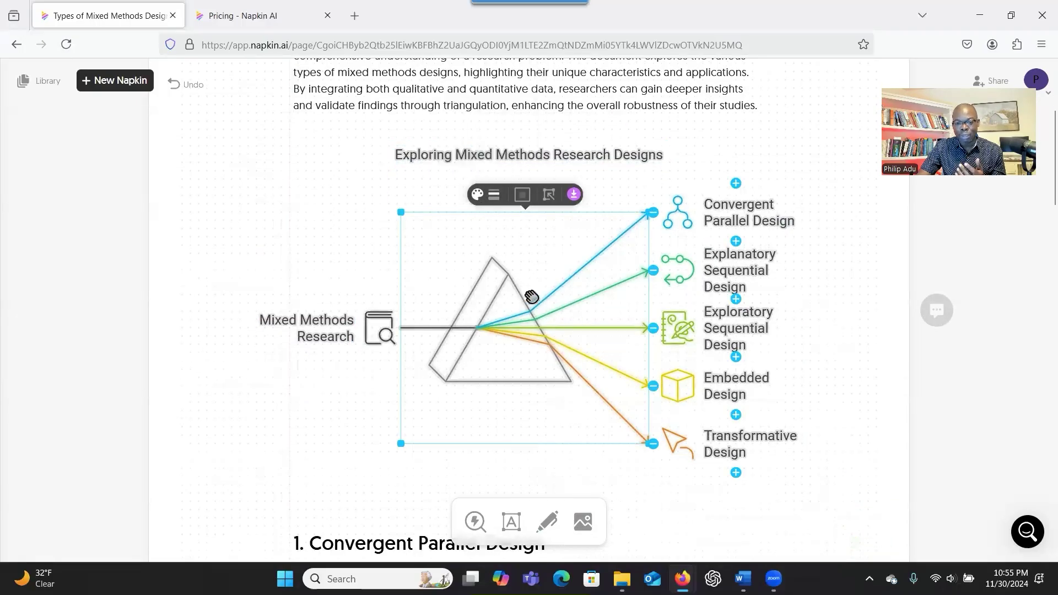
{"action": "left_click", "coordinate": [477, 194]}
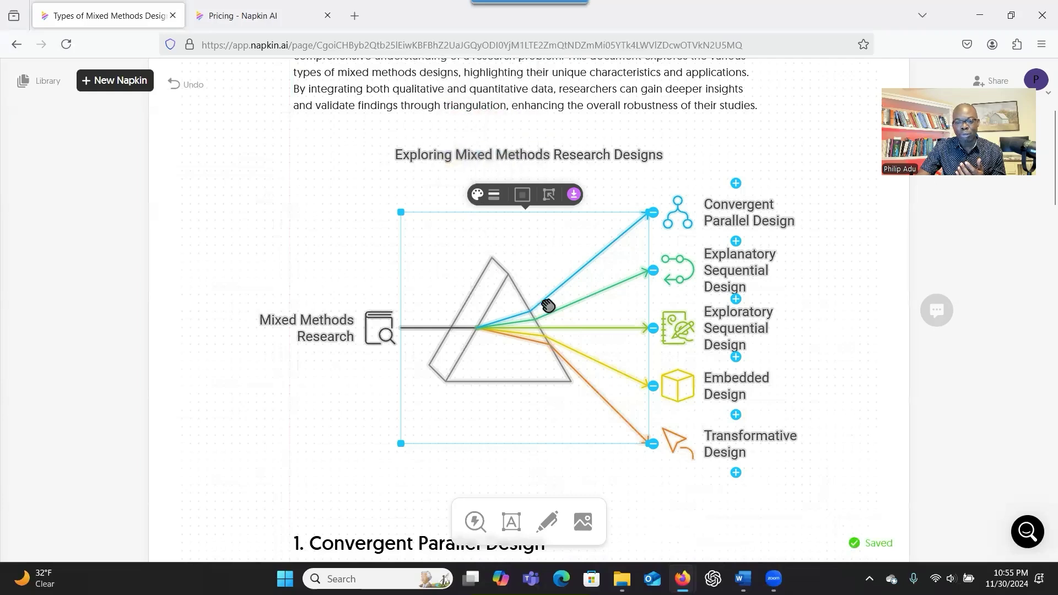
{"action": "left_click", "coordinate": [521, 202]}
{"action": "left_click", "coordinate": [523, 197]}
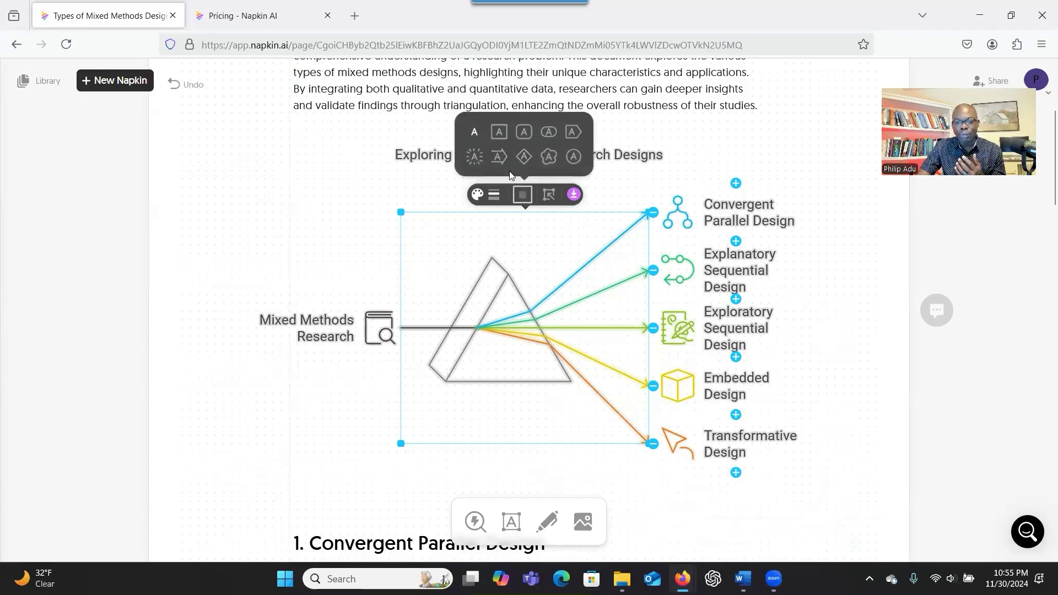
{"action": "left_click", "coordinate": [548, 133]}
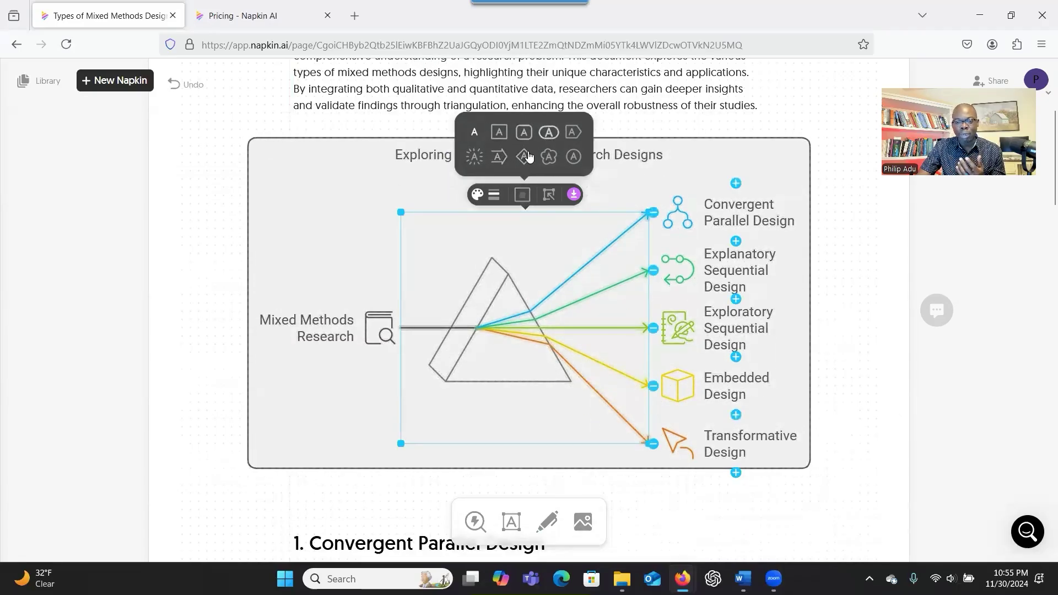
{"action": "left_click", "coordinate": [526, 159]}
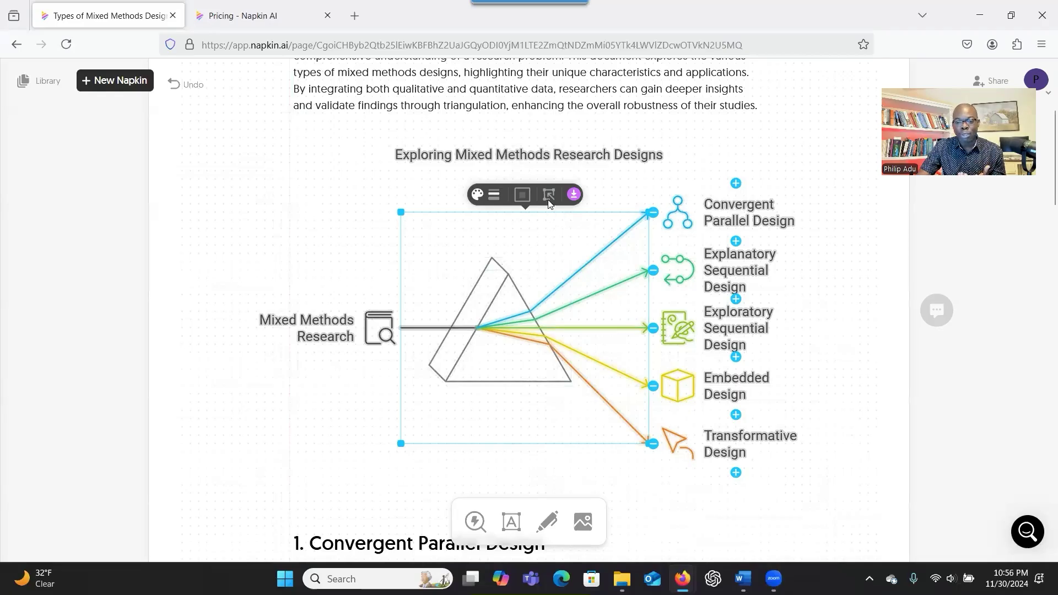
{"action": "left_click", "coordinate": [425, 163]}
{"action": "left_click_drag", "start_coordinate": [328, 136], "coordinate": [793, 462]}
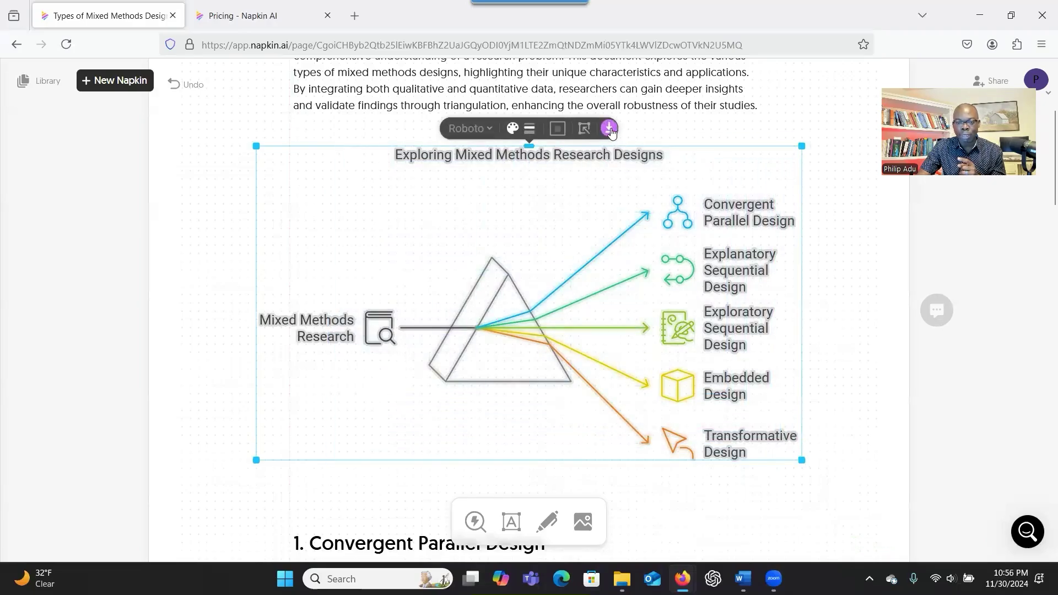
Export the prism infographic as a PNG in light mode, background on, at 3x resolution
{"action": "left_click", "coordinate": [609, 130]}
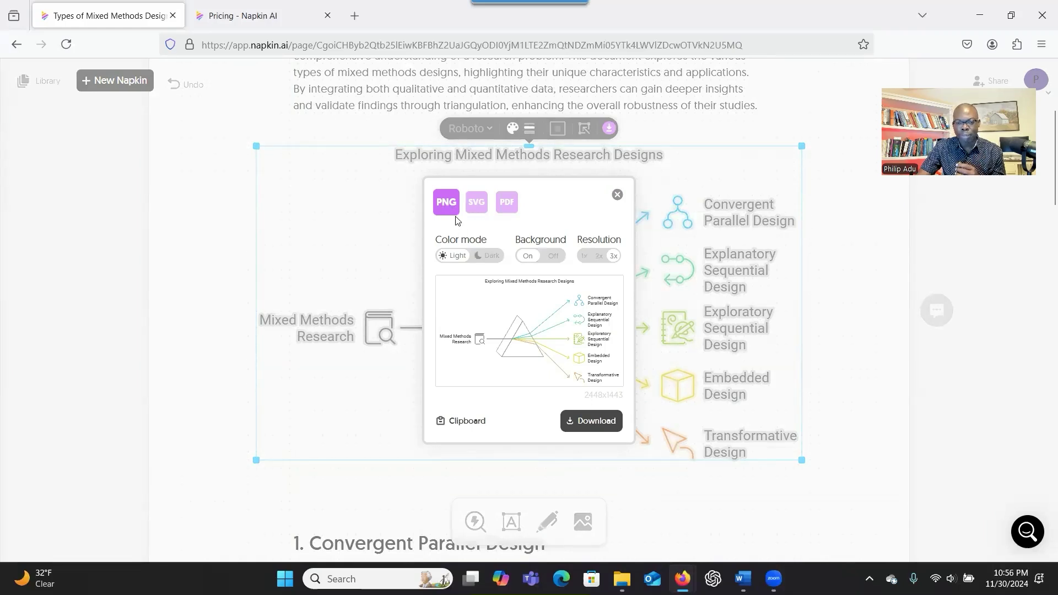
{"action": "left_click", "coordinate": [486, 259]}
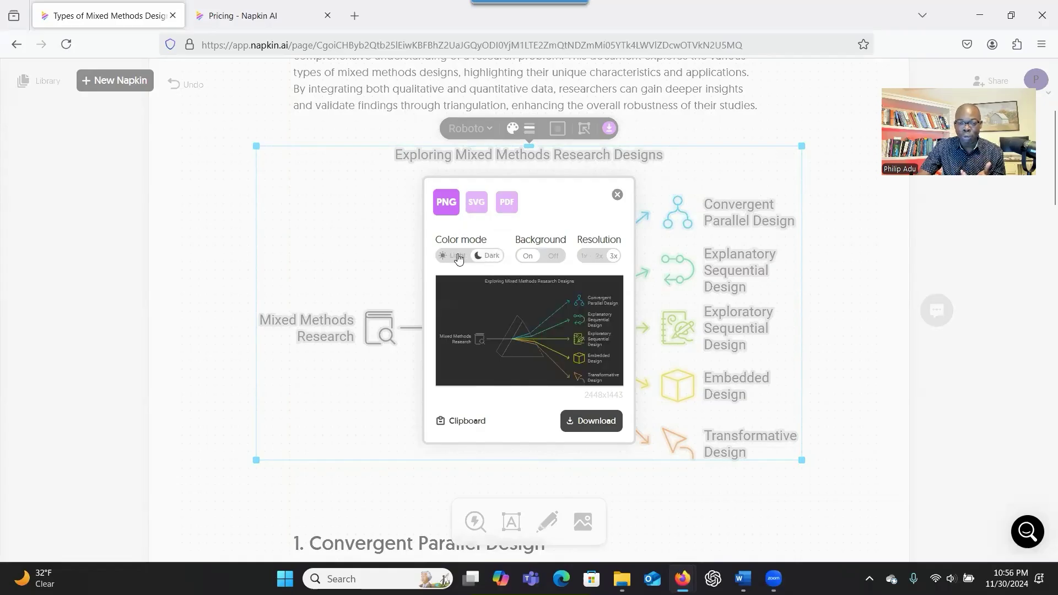
{"action": "left_click", "coordinate": [458, 257]}
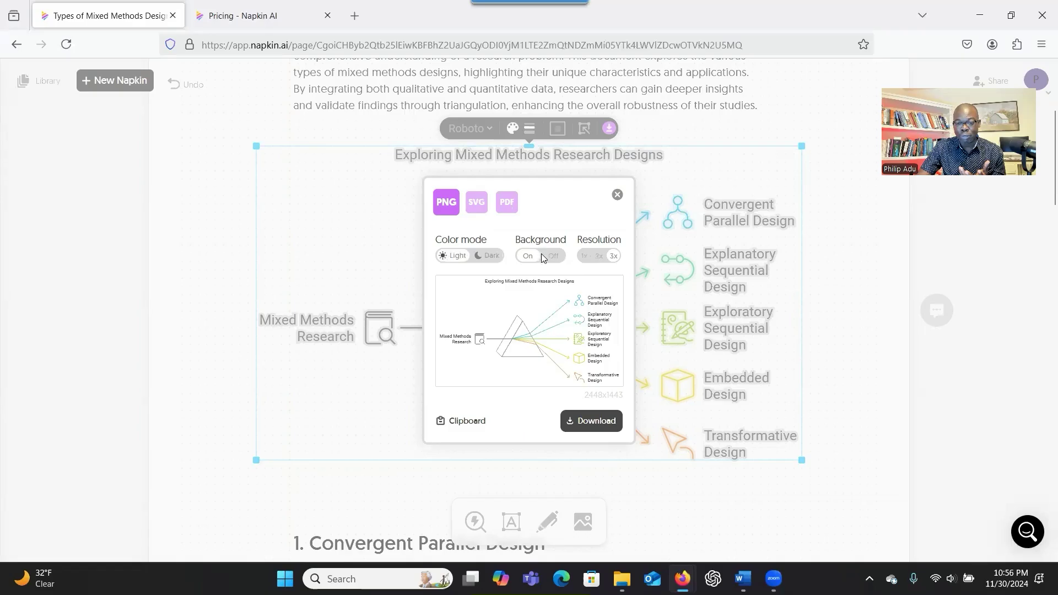
{"action": "left_click", "coordinate": [554, 258]}
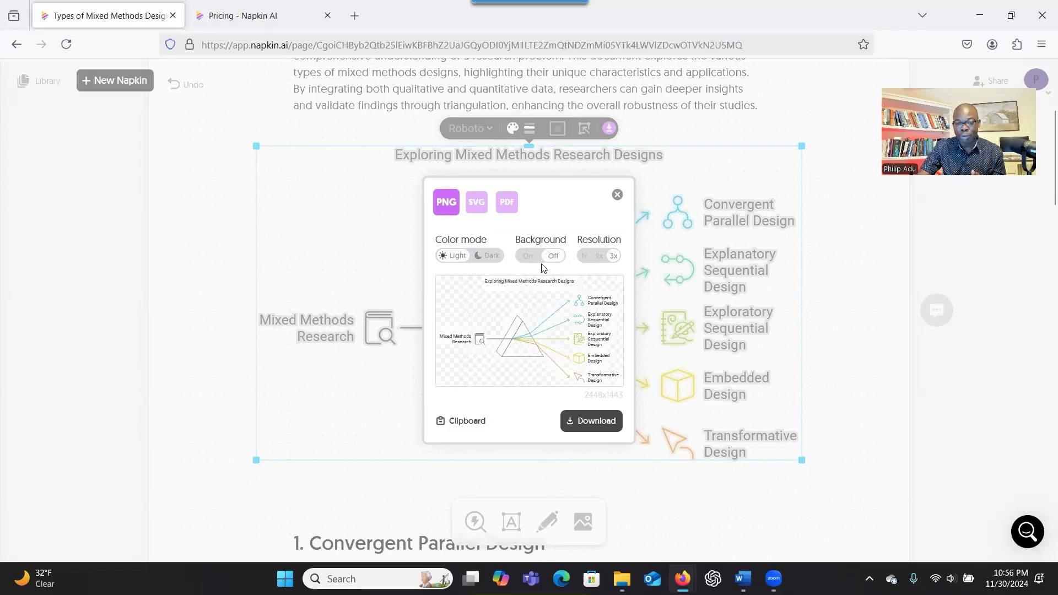
{"action": "left_click", "coordinate": [533, 257]}
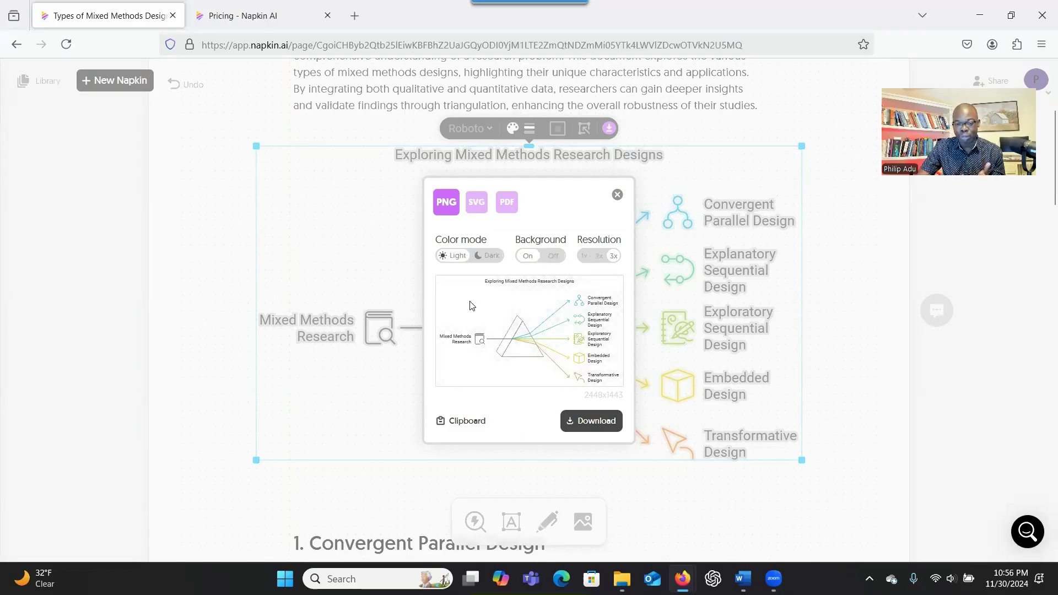
{"action": "left_click", "coordinate": [599, 258]}
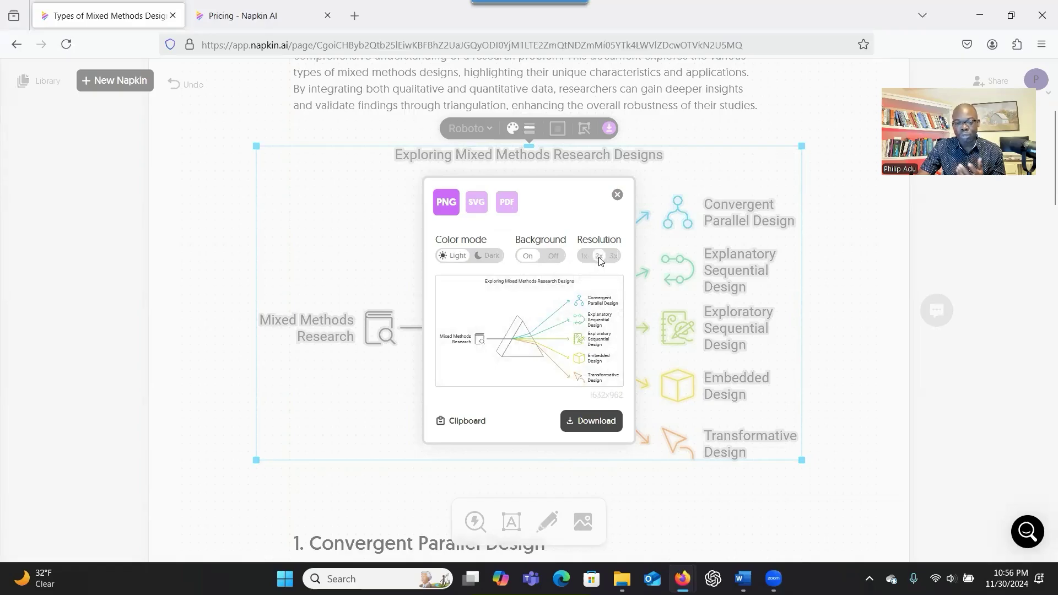
{"action": "left_click", "coordinate": [617, 257]}
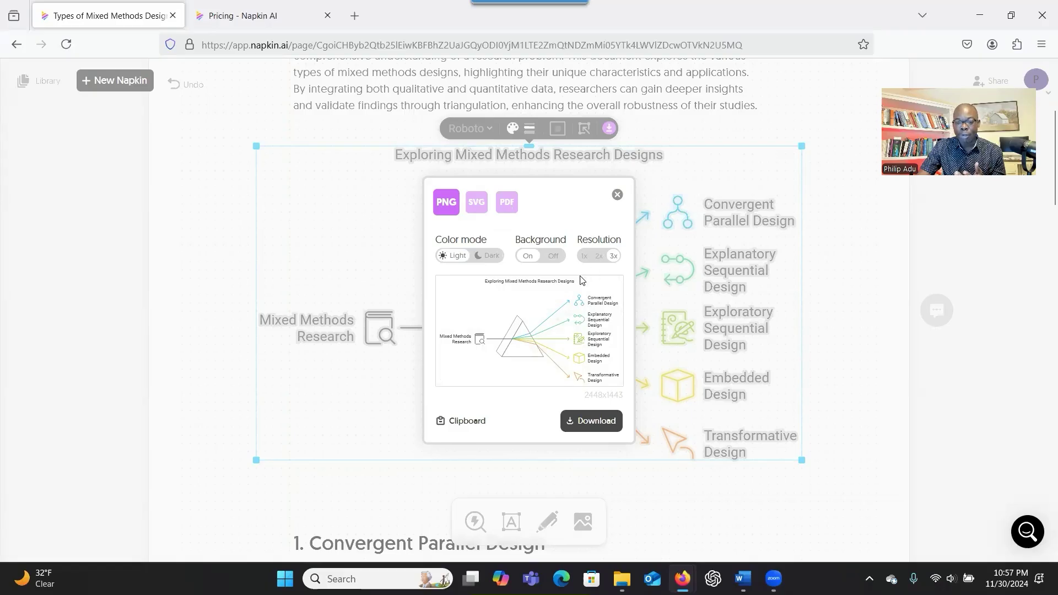
{"action": "left_click", "coordinate": [583, 421]}
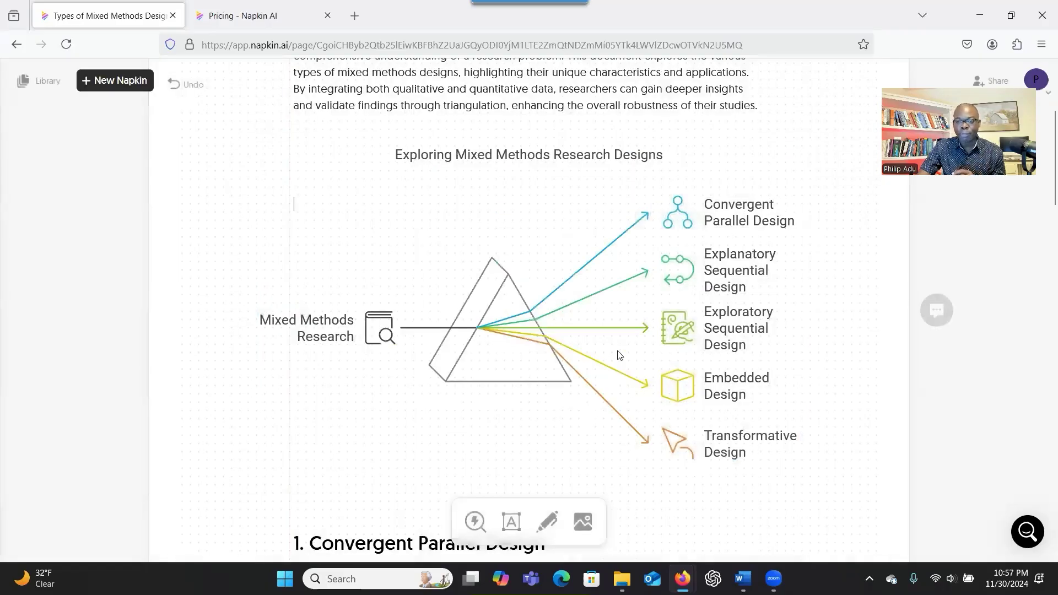
Dismiss Firefox's downloads list to return to the Napkin page
{"action": "left_click", "coordinate": [880, 158]}
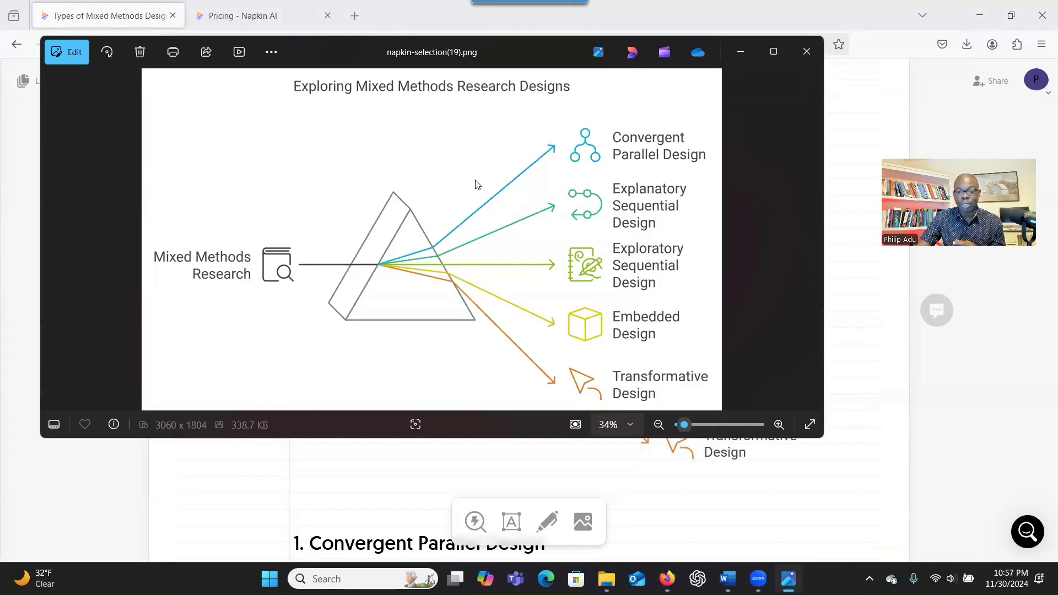
{"action": "left_click", "coordinate": [809, 54]}
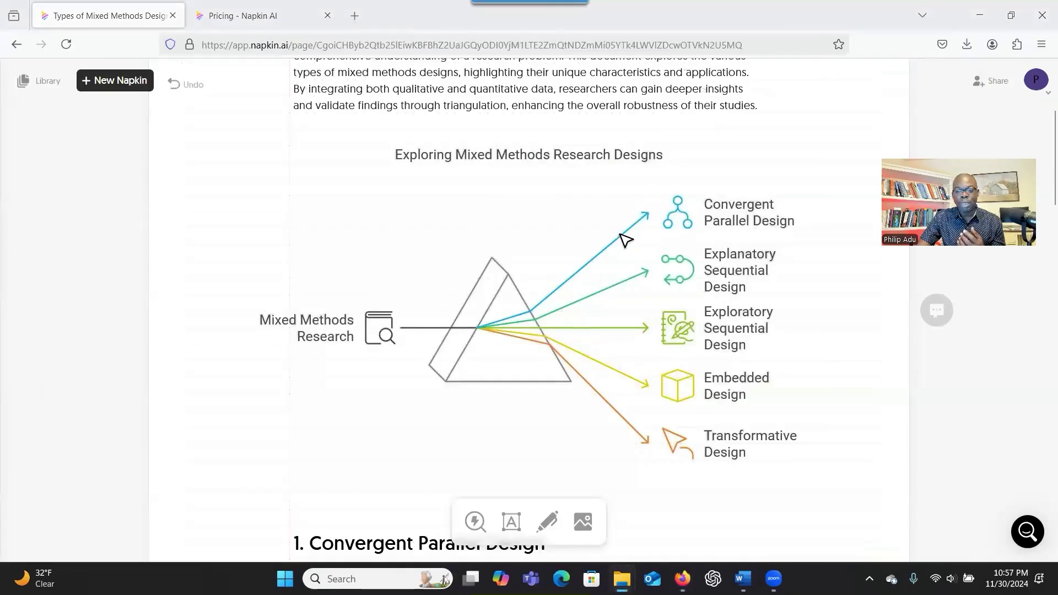
{"action": "scroll", "coordinate": [589, 292], "scroll_direction": "up", "scroll_amount": 1}
{"action": "scroll", "coordinate": [584, 328], "scroll_direction": "down", "scroll_amount": 4}
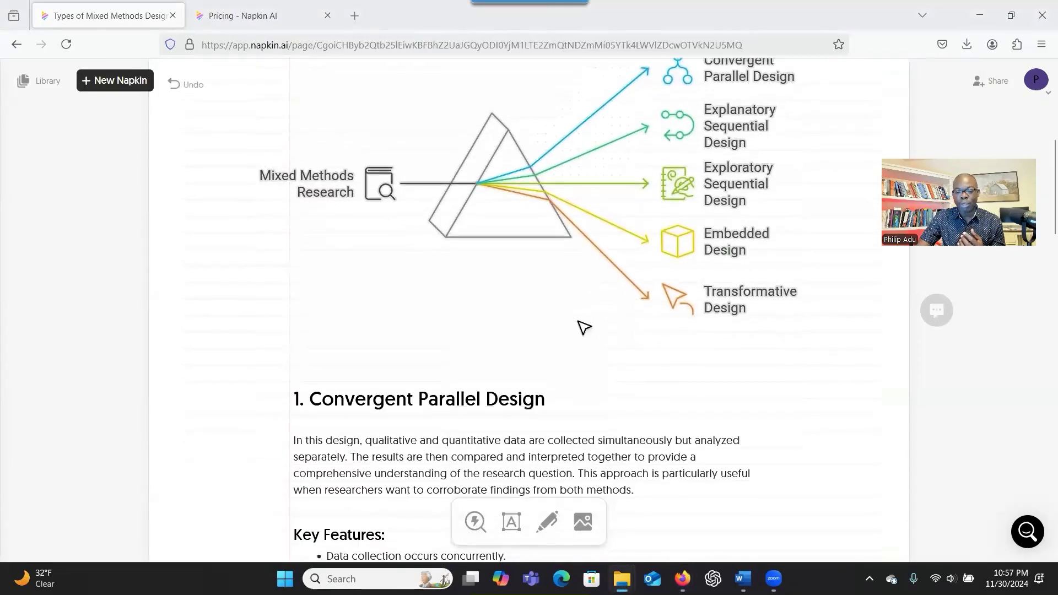
{"action": "scroll", "coordinate": [562, 446], "scroll_direction": "up", "scroll_amount": 3}
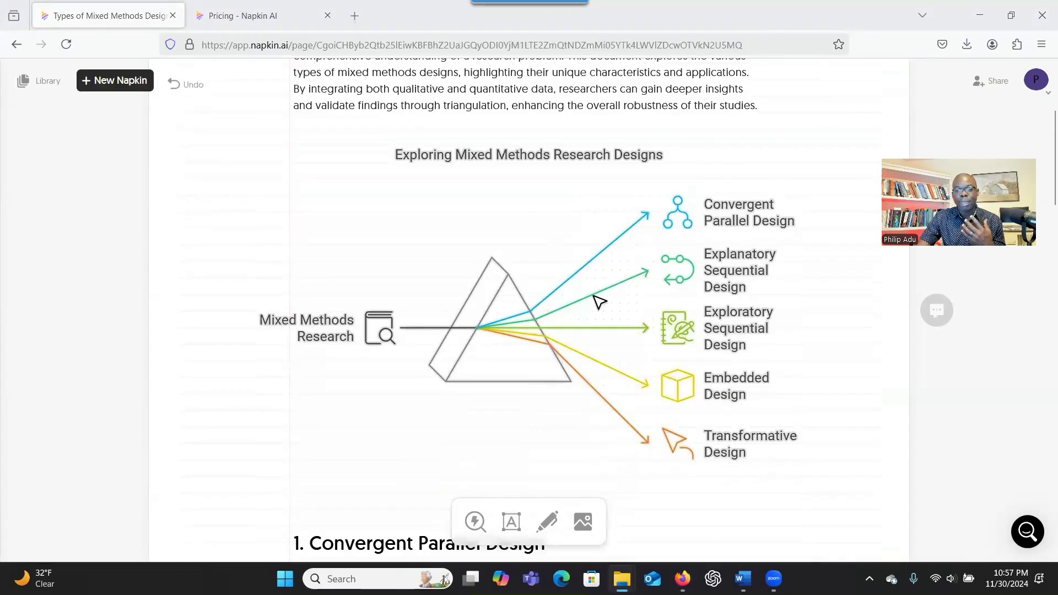
{"action": "scroll", "coordinate": [599, 301], "scroll_direction": "up", "scroll_amount": 4}
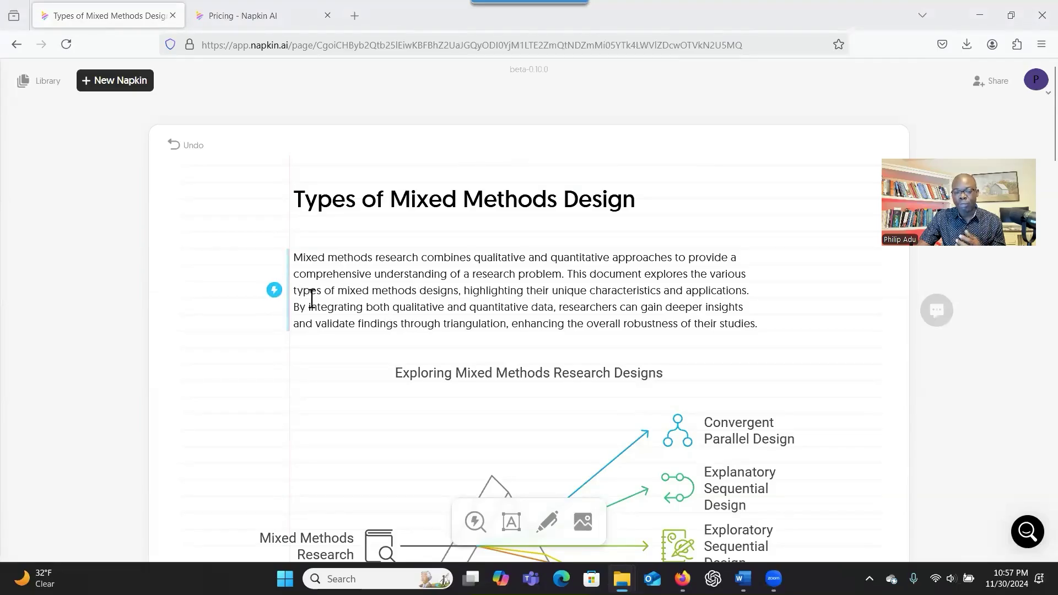
{"action": "scroll", "coordinate": [385, 340], "scroll_direction": "down", "scroll_amount": 3}
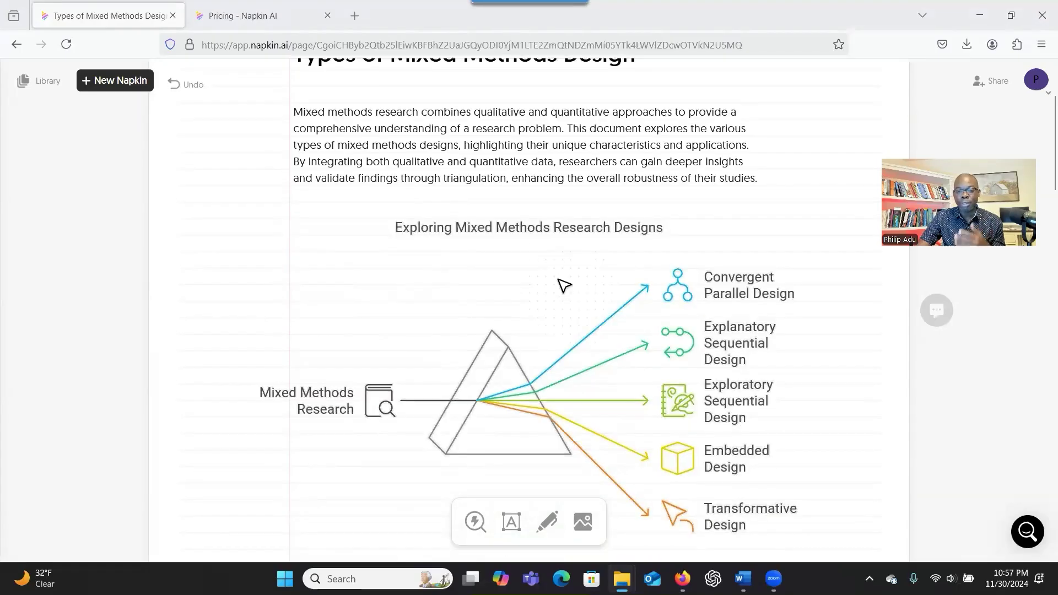
{"action": "scroll", "coordinate": [531, 253], "scroll_direction": "up", "scroll_amount": 2}
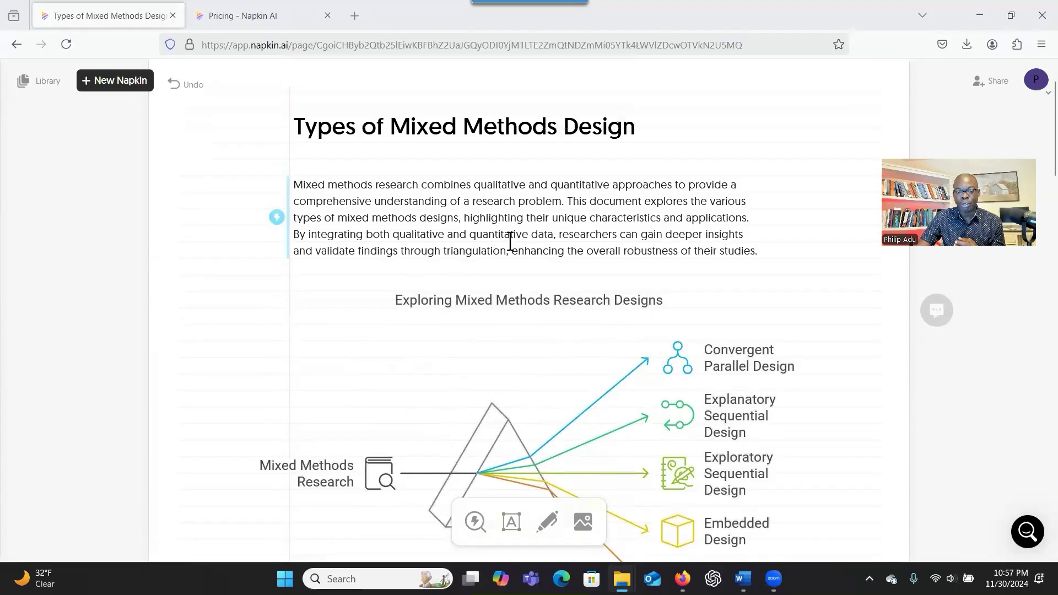
Generate a colourful circular 'Types of Mixed Methods Designs' ring diagram from the intro paragraph
{"action": "left_click", "coordinate": [274, 219]}
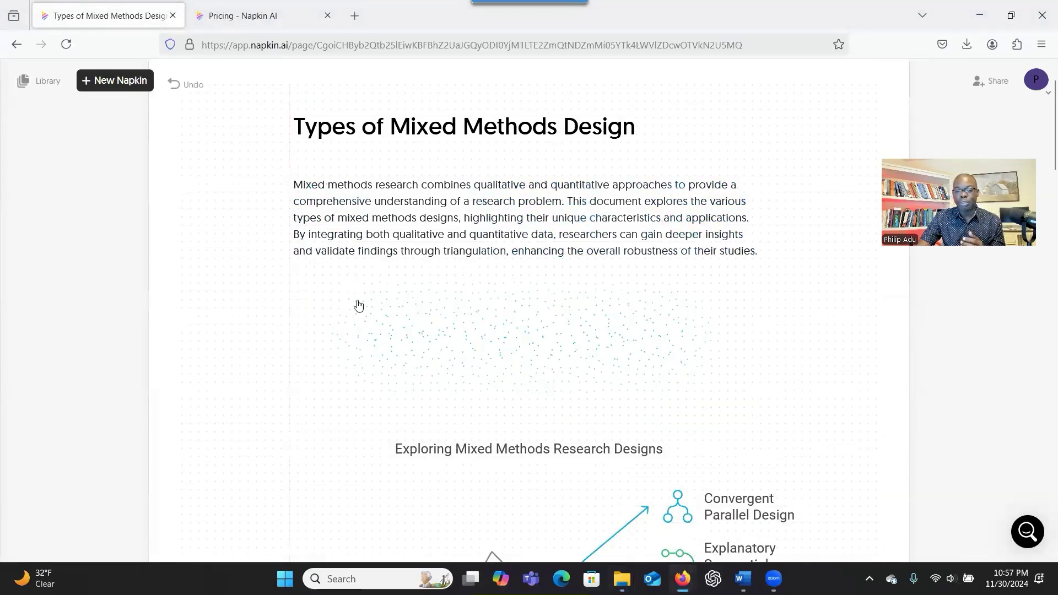
{"action": "scroll", "coordinate": [211, 268], "scroll_direction": "down", "scroll_amount": 2}
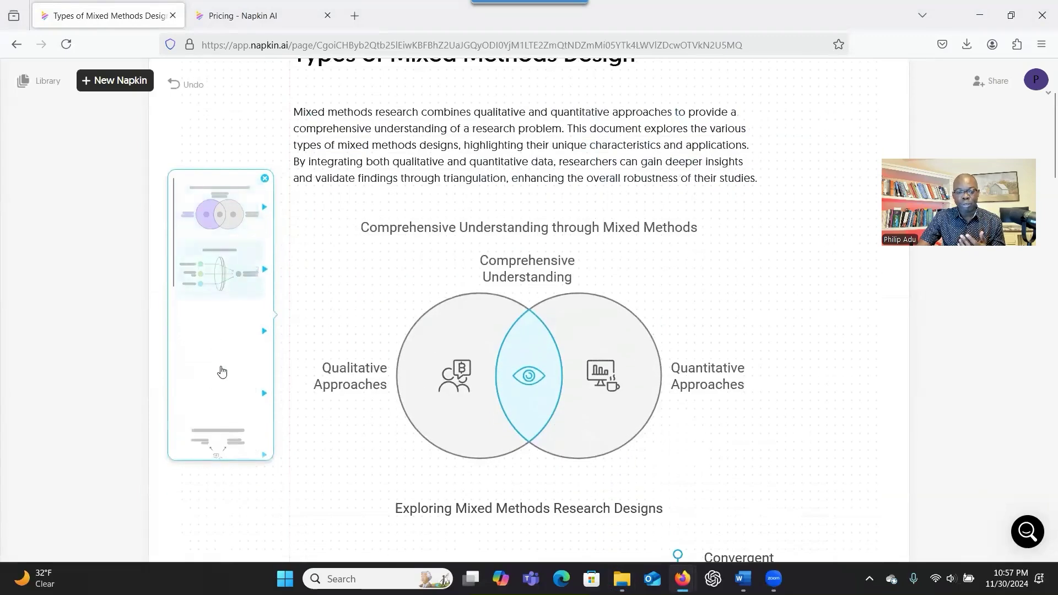
{"action": "left_click", "coordinate": [220, 385]}
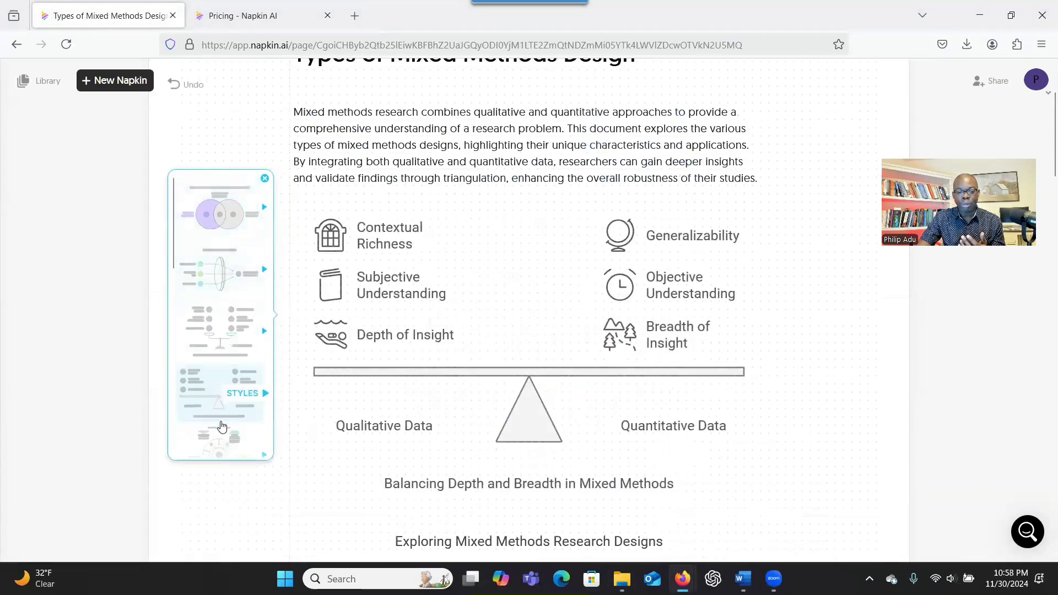
{"action": "left_click", "coordinate": [215, 438]}
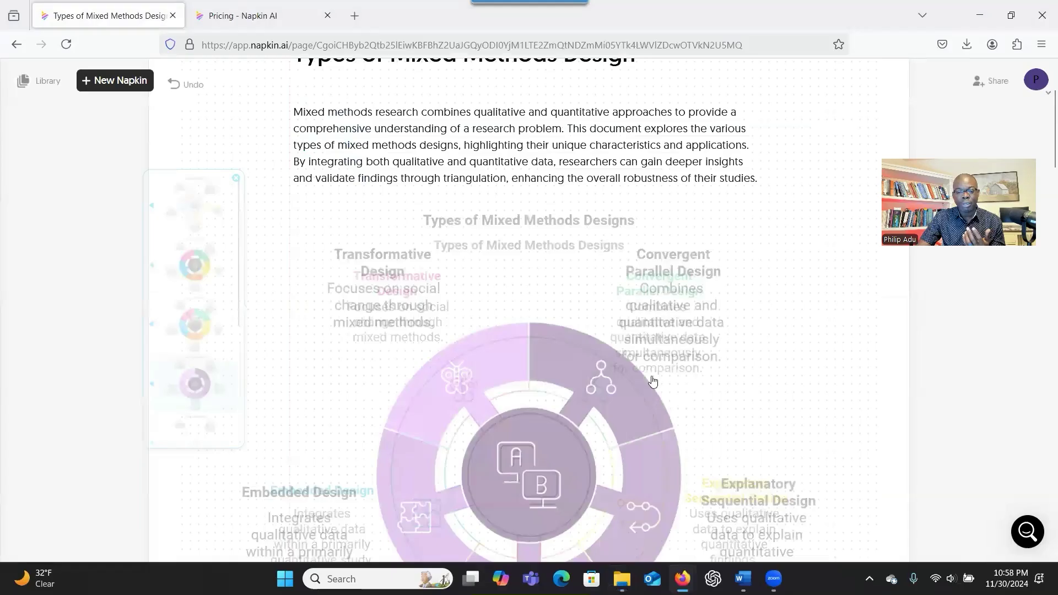
{"action": "left_click", "coordinate": [245, 338]}
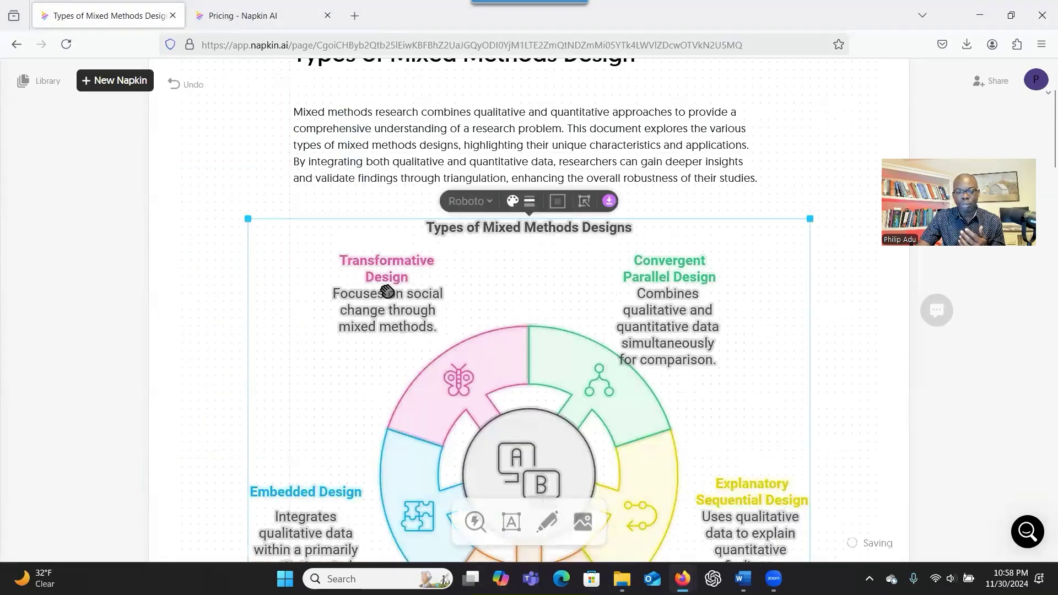
Scroll down and place the cursor before the Convergent Parallel Design heading
{"action": "scroll", "coordinate": [517, 332], "scroll_direction": "down", "scroll_amount": 4}
{"action": "scroll", "coordinate": [517, 332], "scroll_direction": "down", "scroll_amount": 3}
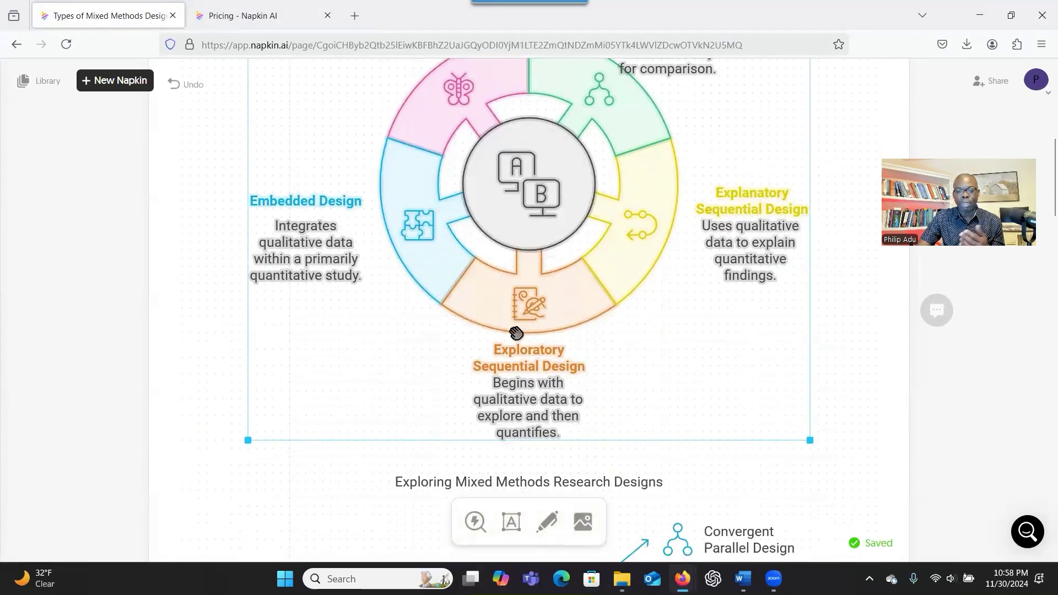
{"action": "scroll", "coordinate": [516, 336], "scroll_direction": "down", "scroll_amount": 5}
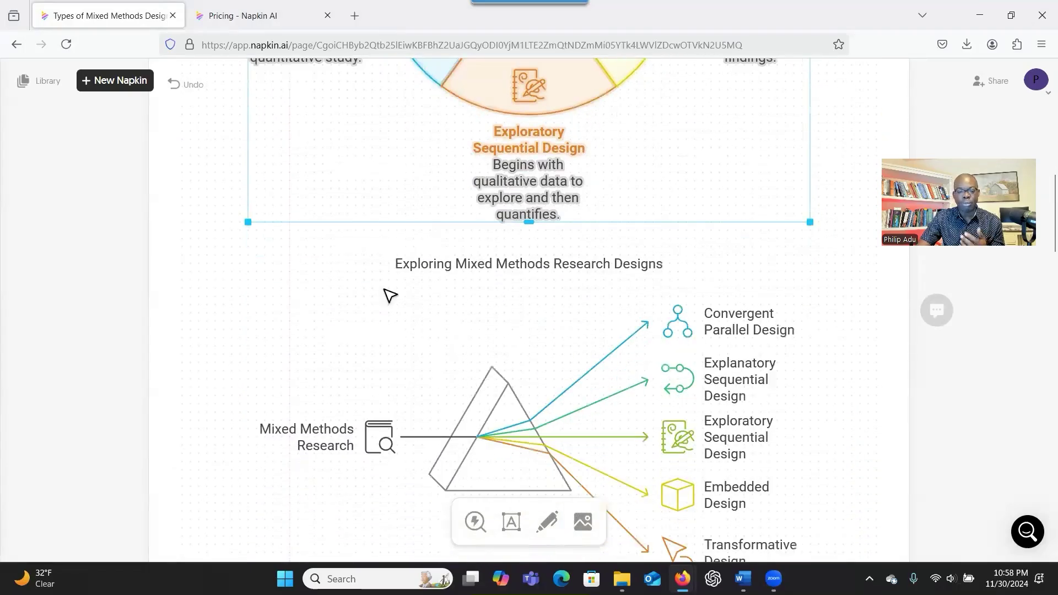
{"action": "scroll", "coordinate": [441, 255], "scroll_direction": "up", "scroll_amount": 9}
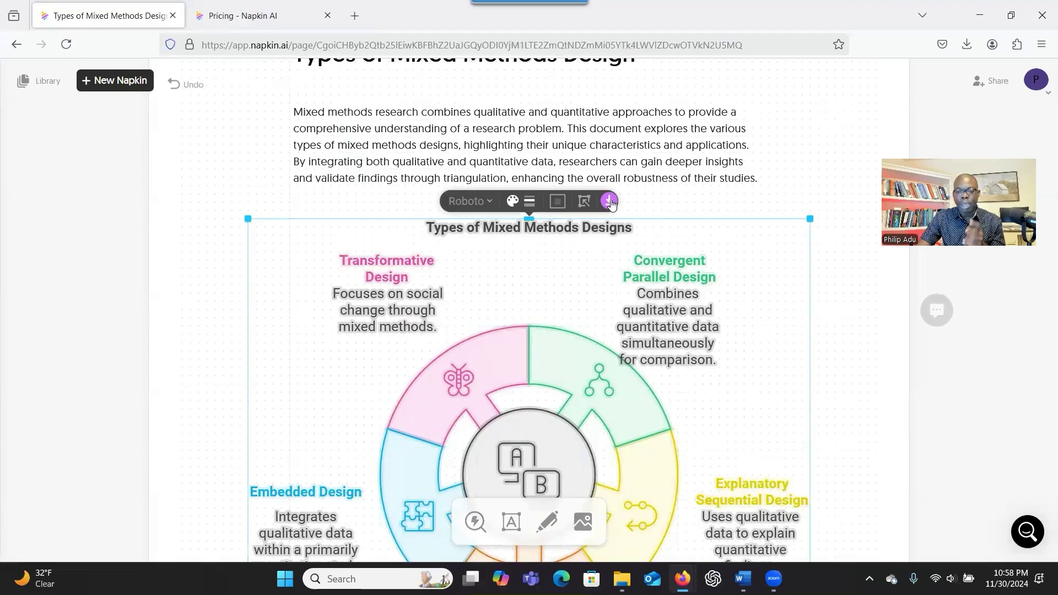
{"action": "scroll", "coordinate": [606, 208], "scroll_direction": "down", "scroll_amount": 18}
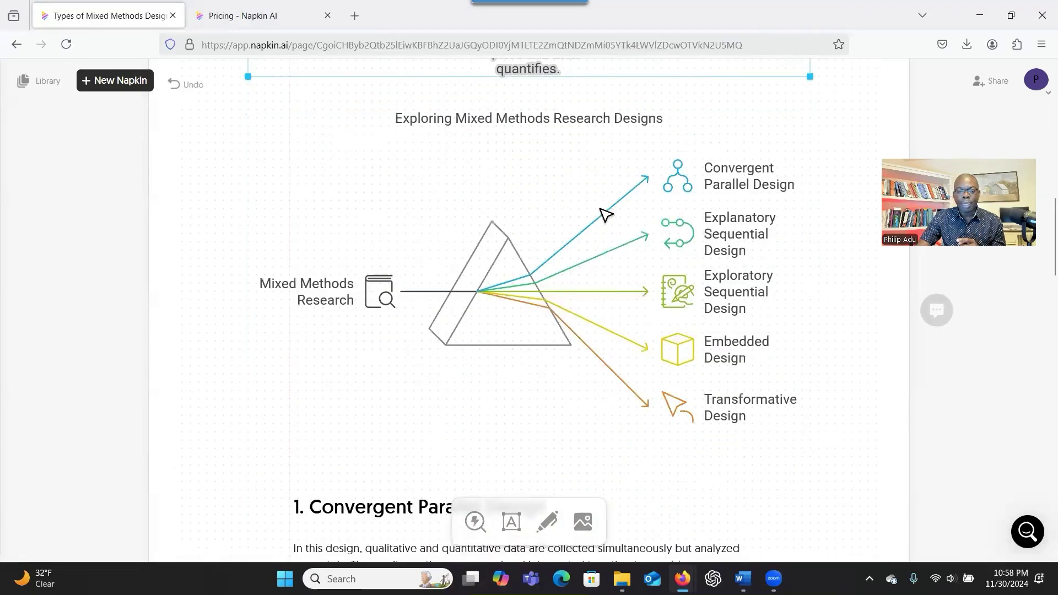
{"action": "scroll", "coordinate": [604, 212], "scroll_direction": "down", "scroll_amount": 2}
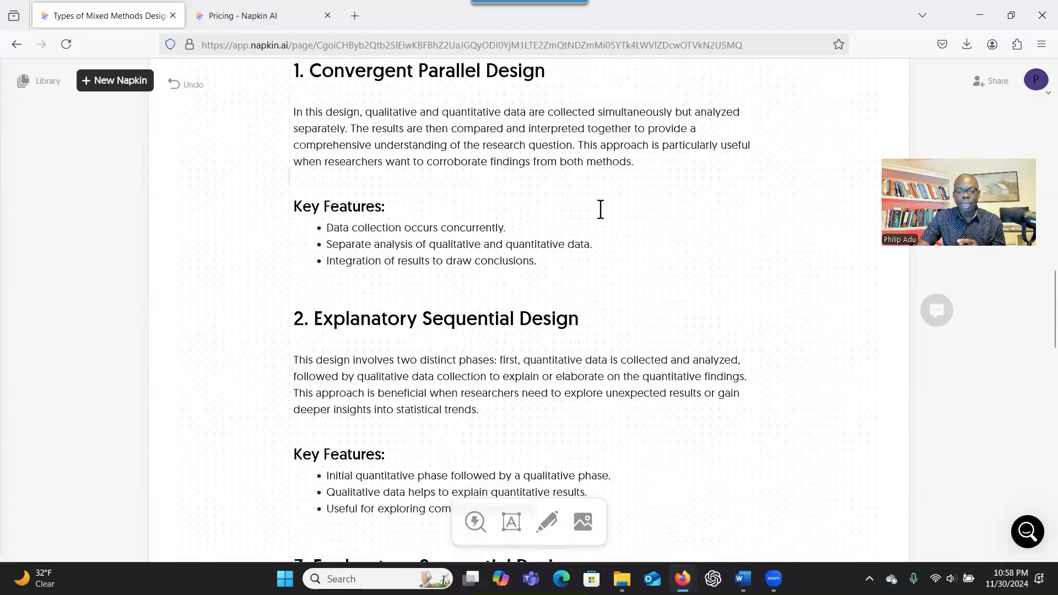
{"action": "left_click", "coordinate": [295, 75]}
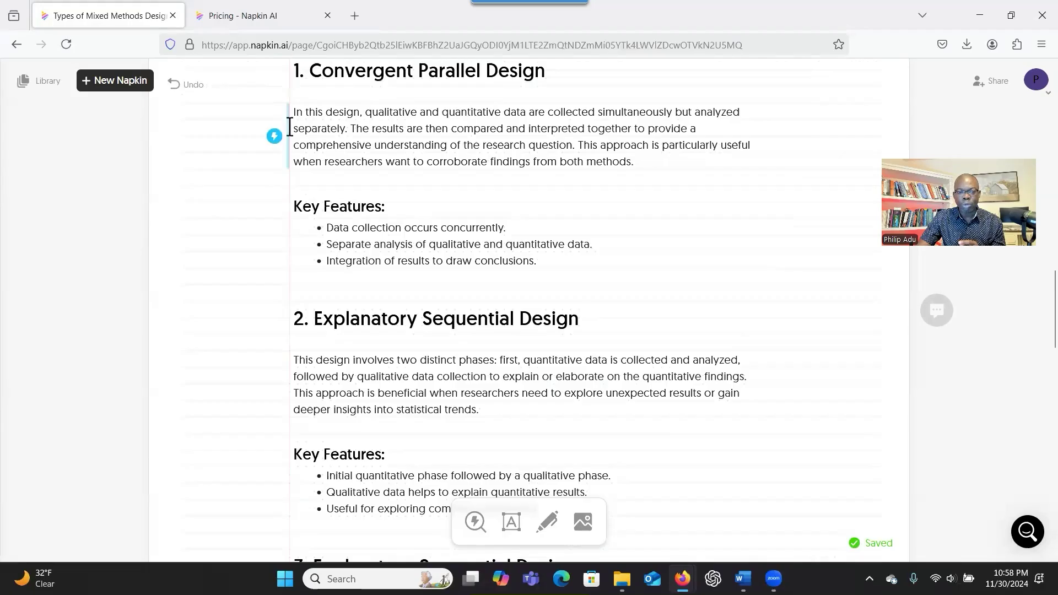
Select the text from '1. Convergent Parallel Design' through Transformative Design's key features
{"action": "scroll", "coordinate": [319, 141], "scroll_direction": "up", "scroll_amount": 1}
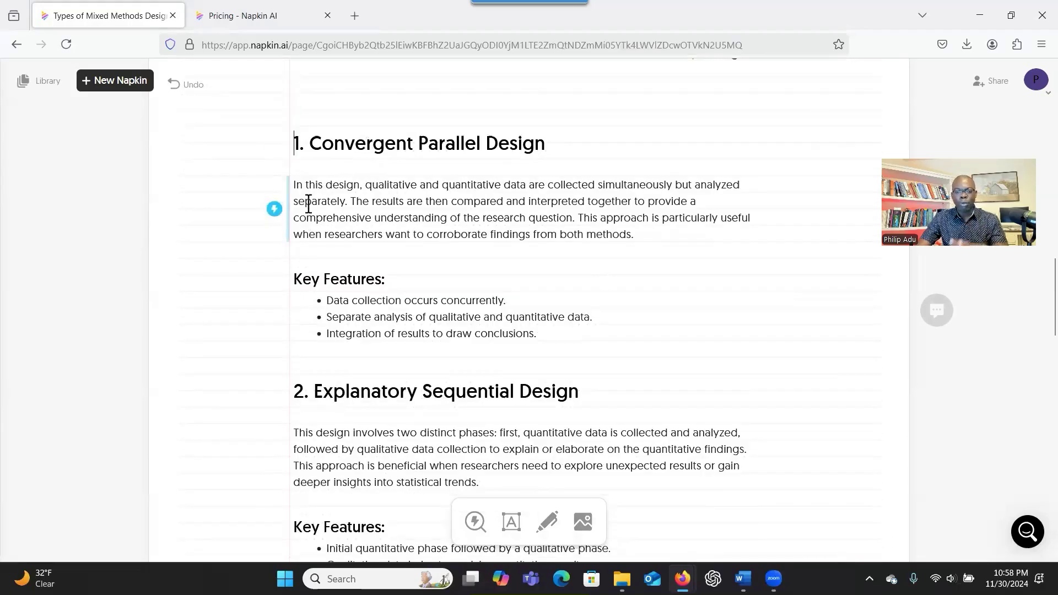
{"action": "left_click_drag", "start_coordinate": [293, 142], "coordinate": [676, 119]}
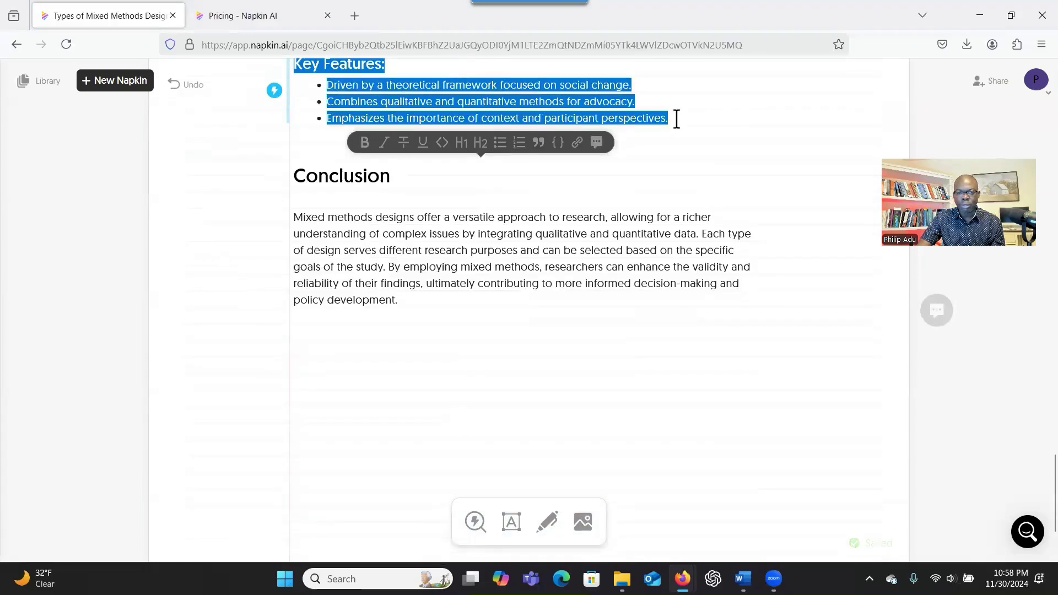
{"action": "scroll", "coordinate": [502, 93], "scroll_direction": "up", "scroll_amount": 5}
{"action": "scroll", "coordinate": [490, 112], "scroll_direction": "up", "scroll_amount": 6}
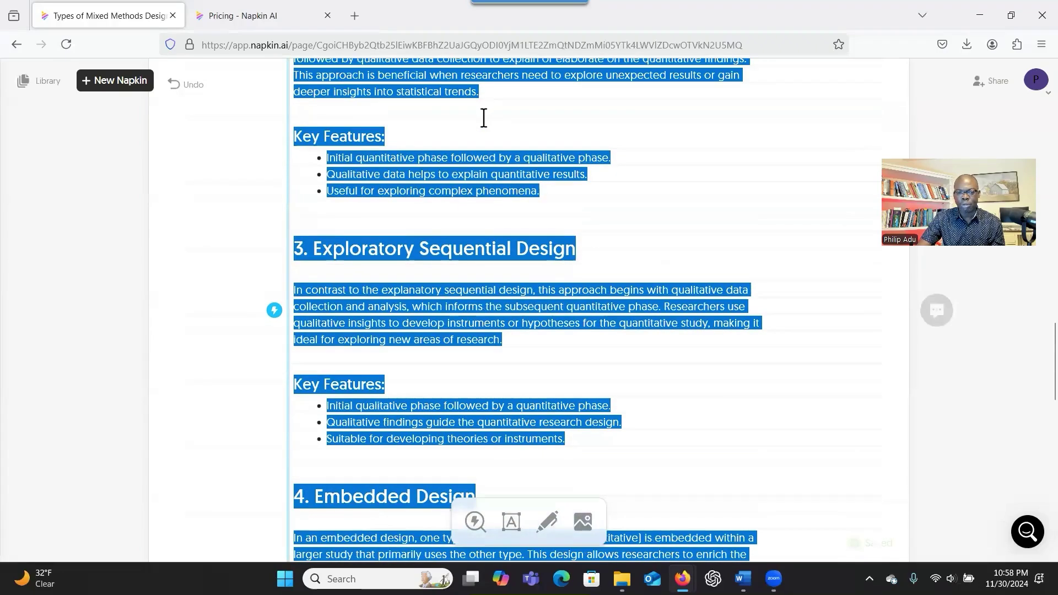
Generate a visual from the selected sections and choose a blue chain-link 'Mixed Methods Research Designs' style
{"action": "left_click", "coordinate": [275, 315]}
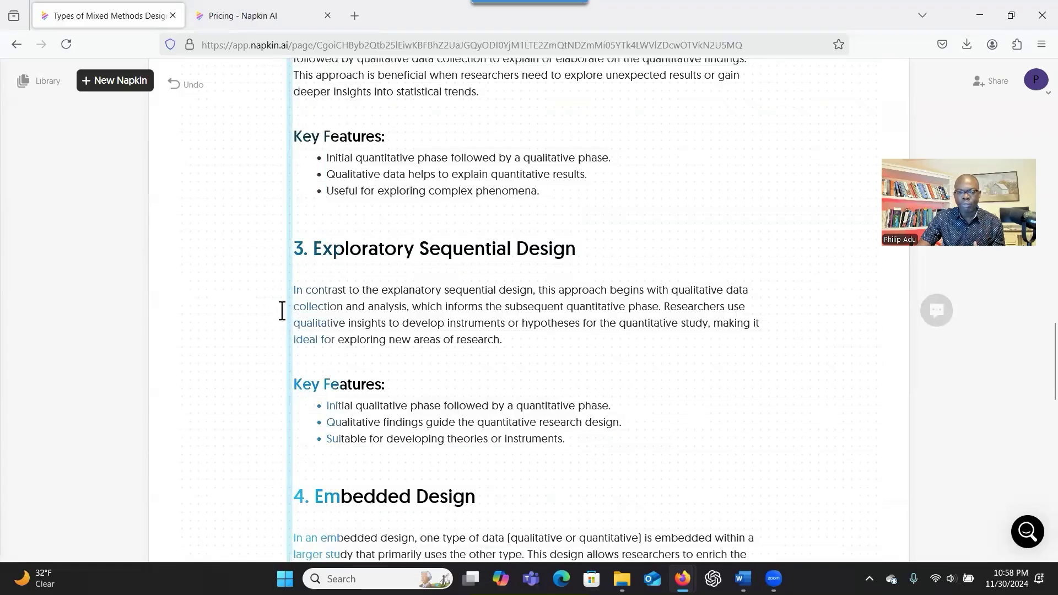
{"action": "scroll", "coordinate": [381, 294], "scroll_direction": "down", "scroll_amount": 10}
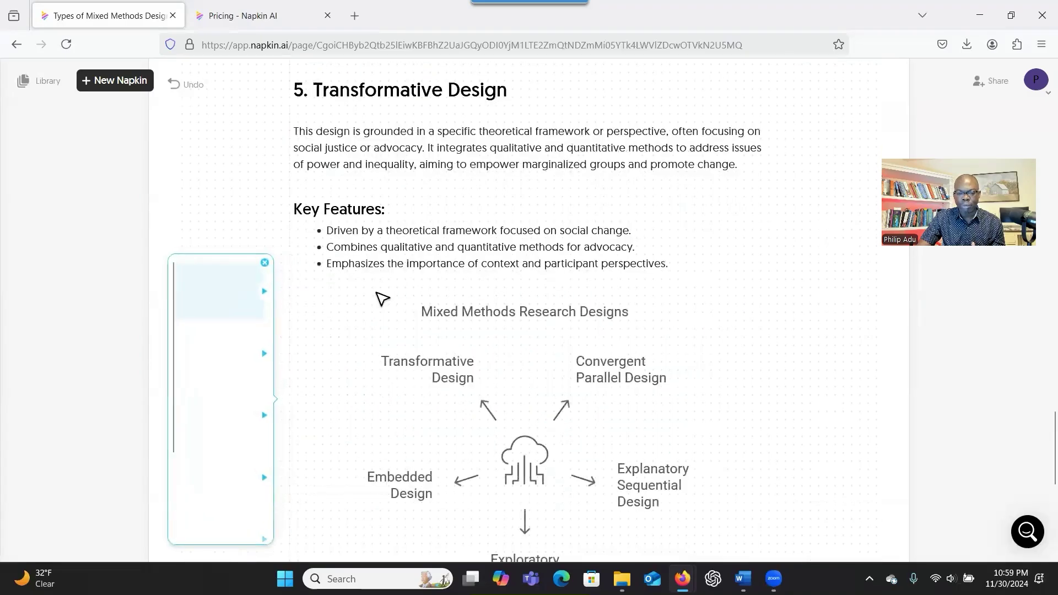
{"action": "scroll", "coordinate": [378, 298], "scroll_direction": "down", "scroll_amount": 1}
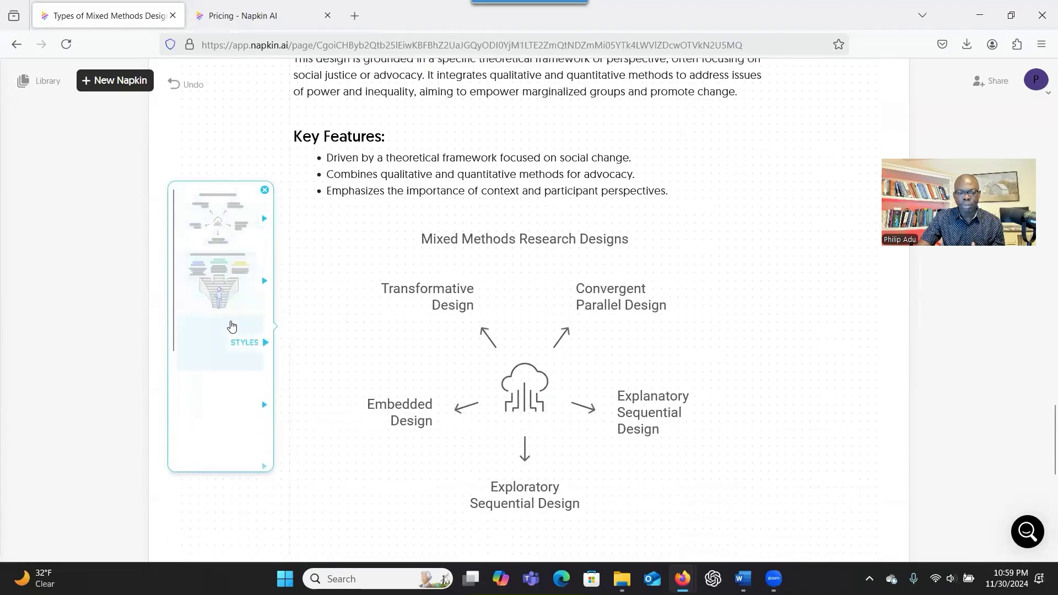
{"action": "left_click", "coordinate": [204, 281]}
{"action": "scroll", "coordinate": [204, 281], "scroll_direction": "up", "scroll_amount": 4}
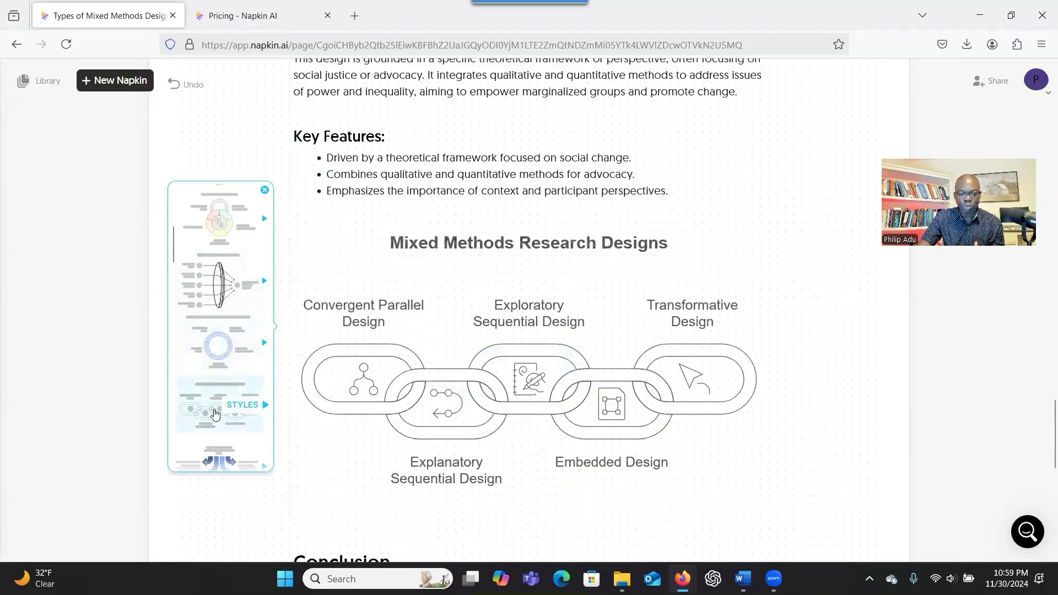
{"action": "left_click", "coordinate": [215, 414]}
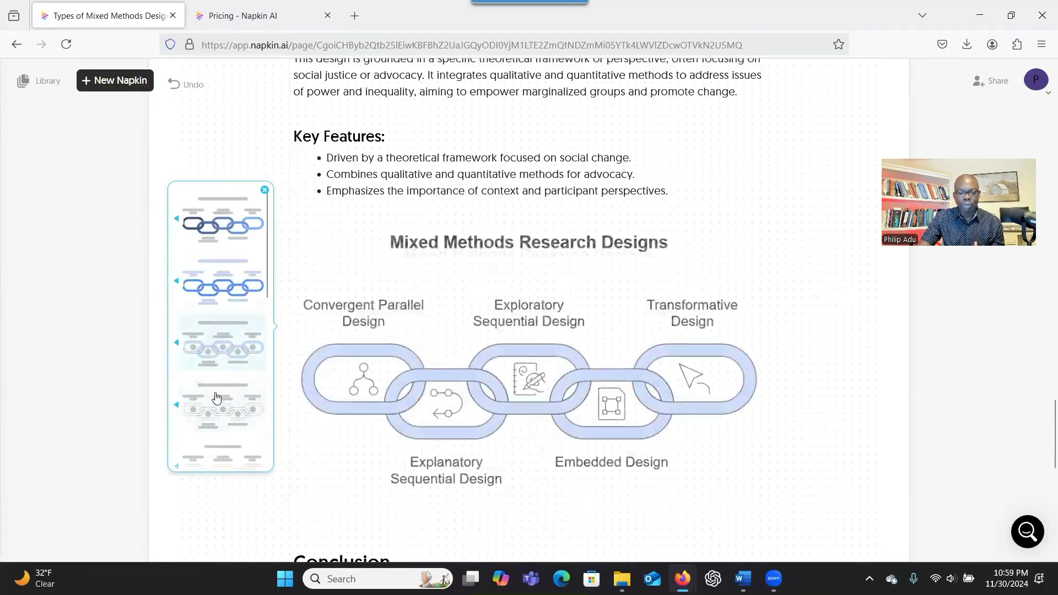
Apply the blue chain variant to the Mixed Methods Research Designs diagram and recolour it cyan
{"action": "left_click", "coordinate": [235, 354]}
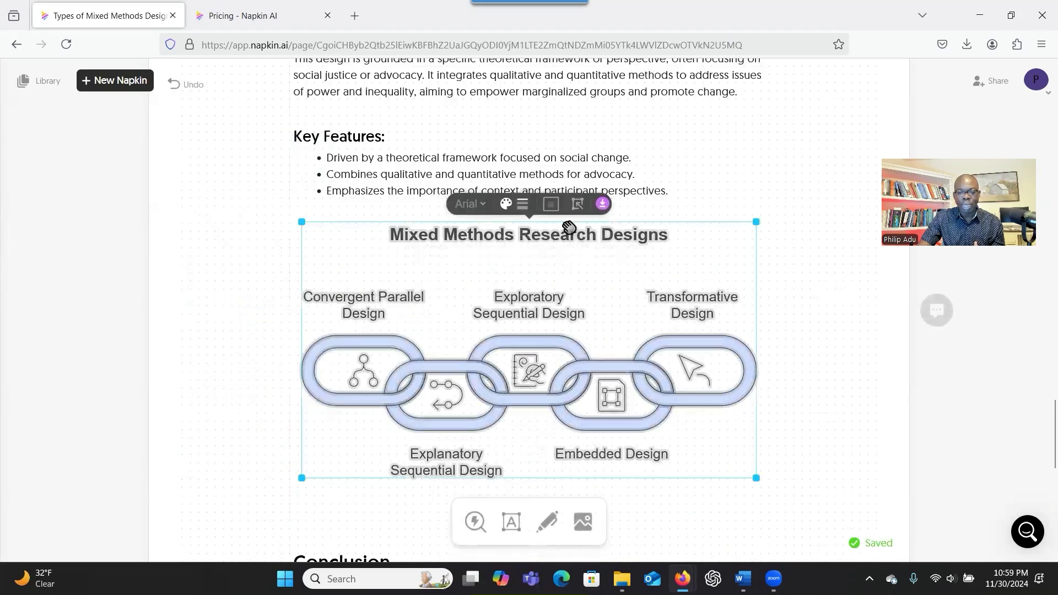
{"action": "left_click", "coordinate": [507, 205]}
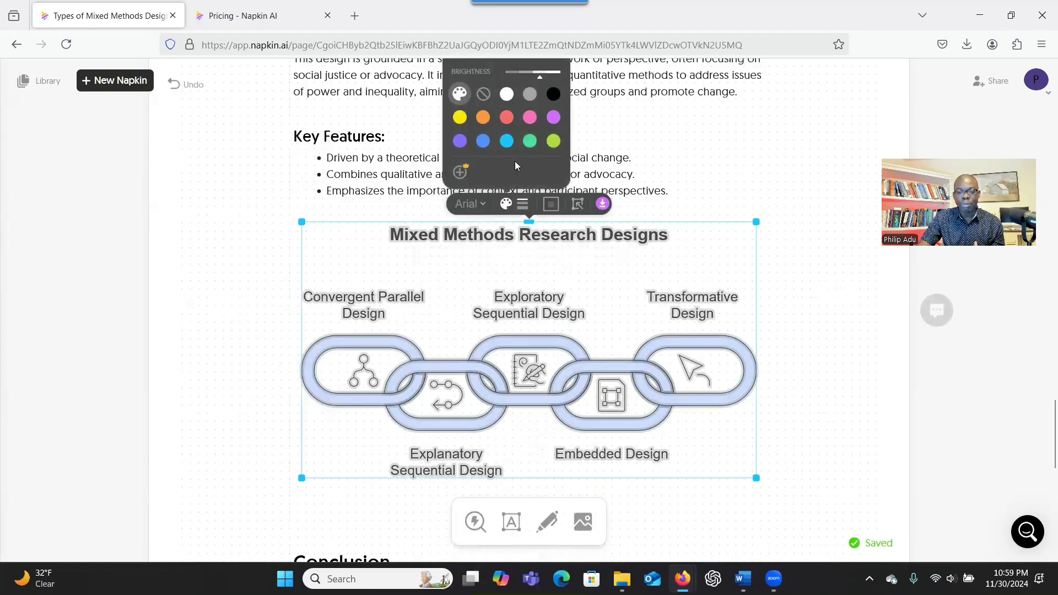
{"action": "left_click", "coordinate": [506, 141]}
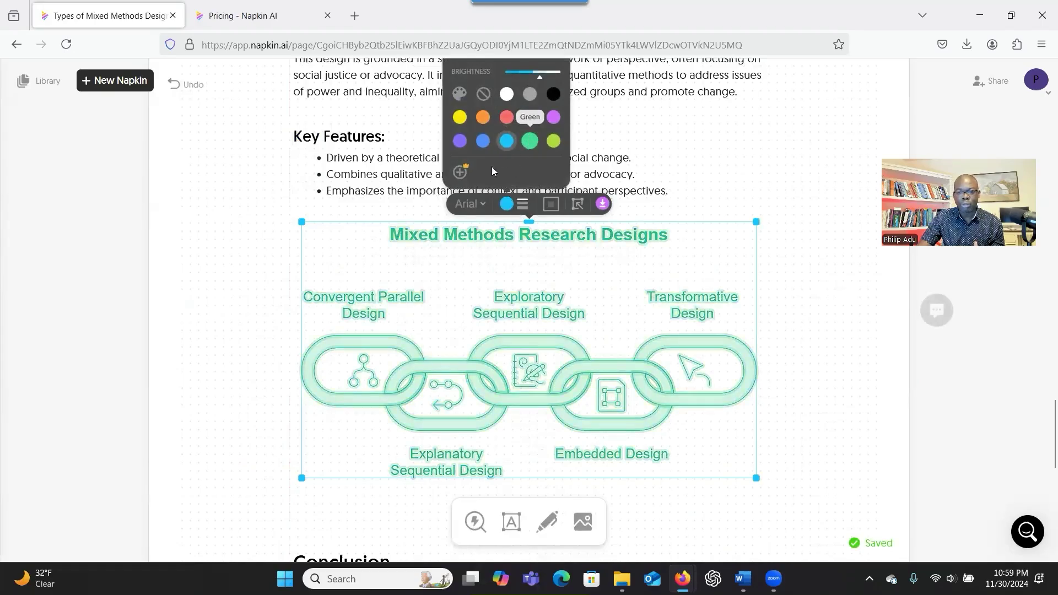
{"action": "scroll", "coordinate": [273, 198], "scroll_direction": "down", "scroll_amount": 1}
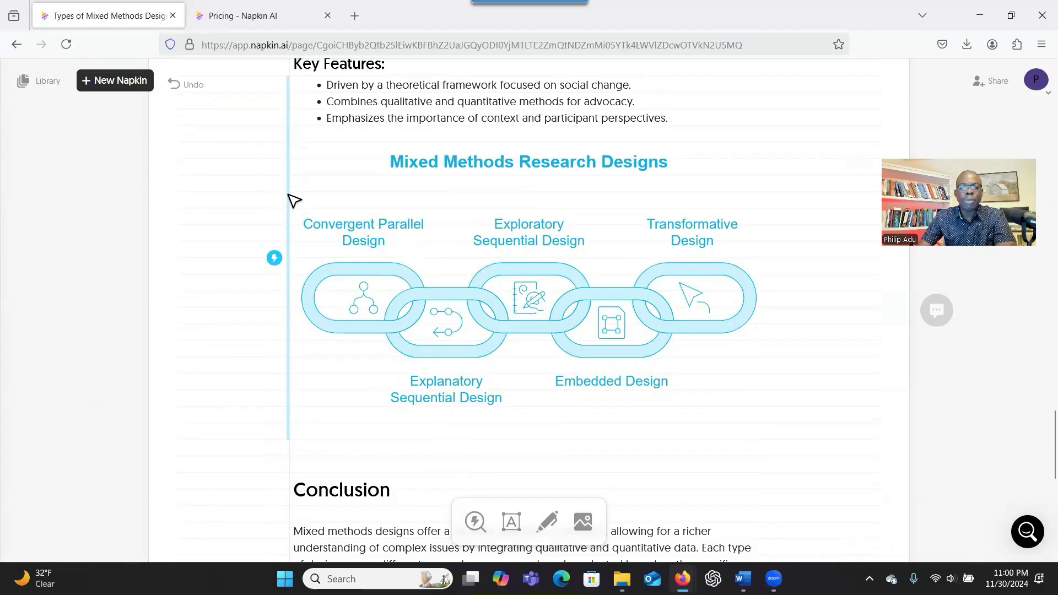
{"action": "left_click", "coordinate": [110, 80]}
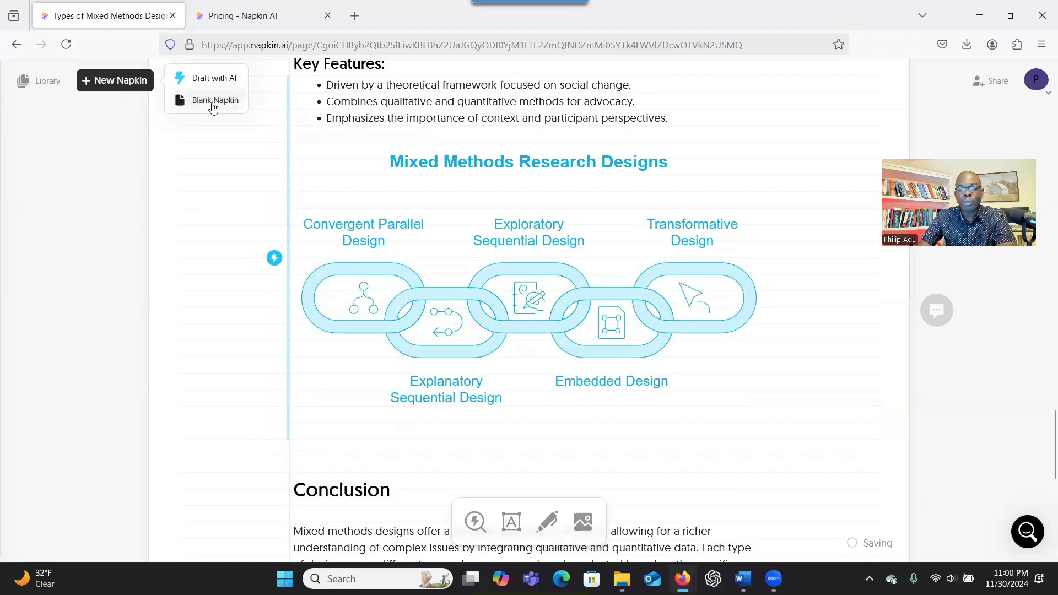
Load chatgpt.com in a new Firefox tab, then switch to the interview data folder
{"action": "left_click", "coordinate": [354, 17]}
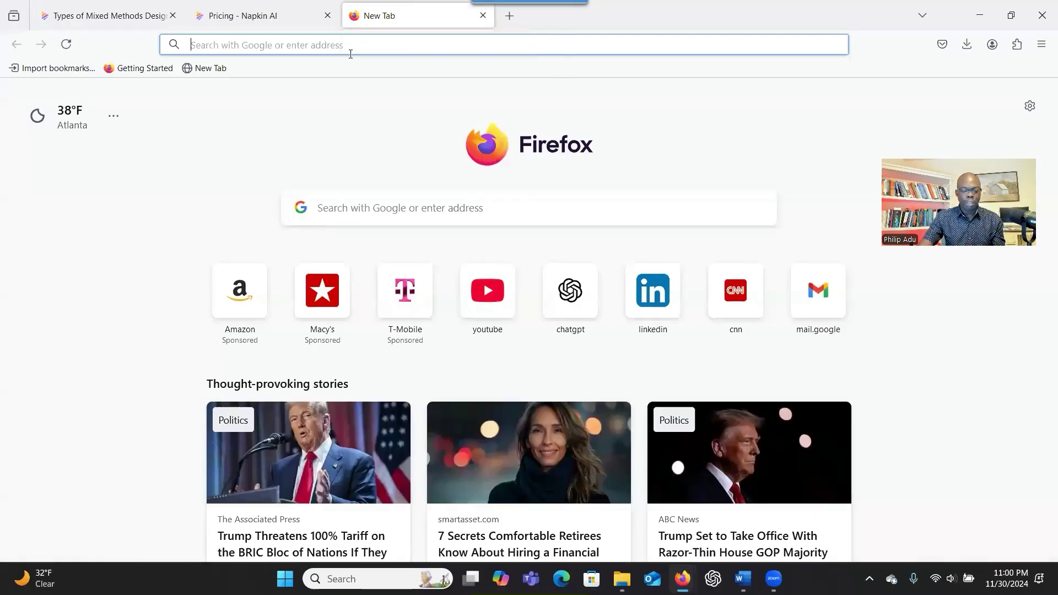
{"action": "type", "text": "c"}
{"action": "key", "text": "Return"}
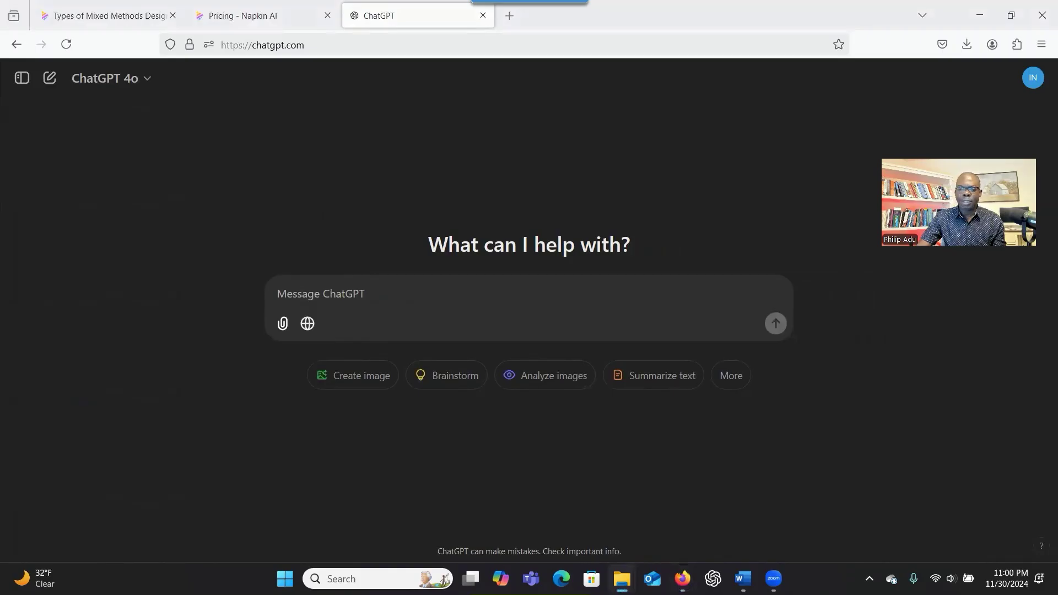
{"action": "key", "text": "alt+Tab"}
Maximize the interview data folder, select Participant 1, and bring back the Barriers to Employment document
{"action": "left_click_drag", "start_coordinate": [368, 62], "coordinate": [376, 24]}
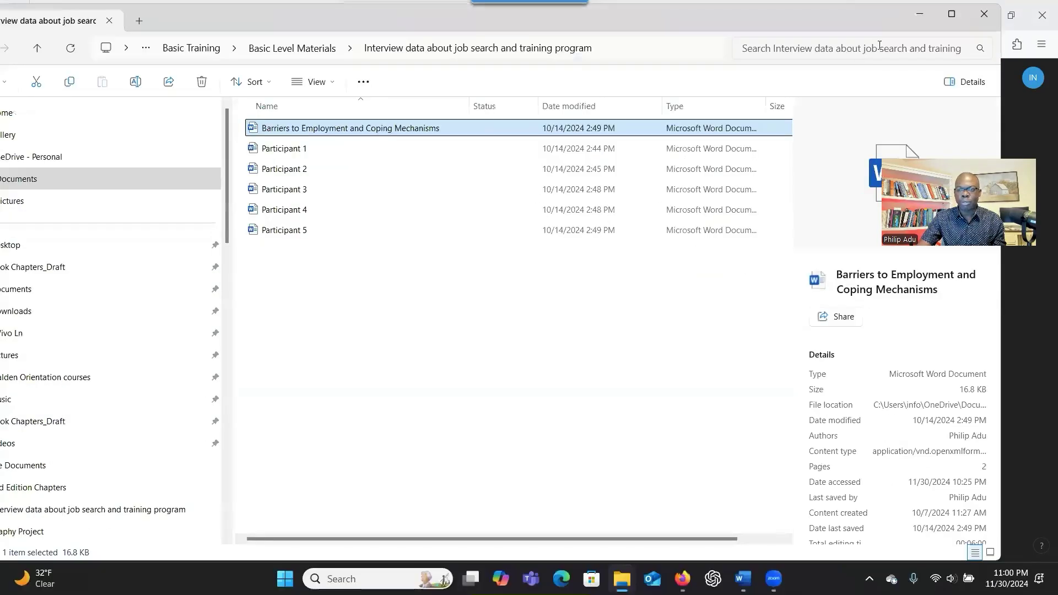
{"action": "left_click", "coordinate": [952, 14]}
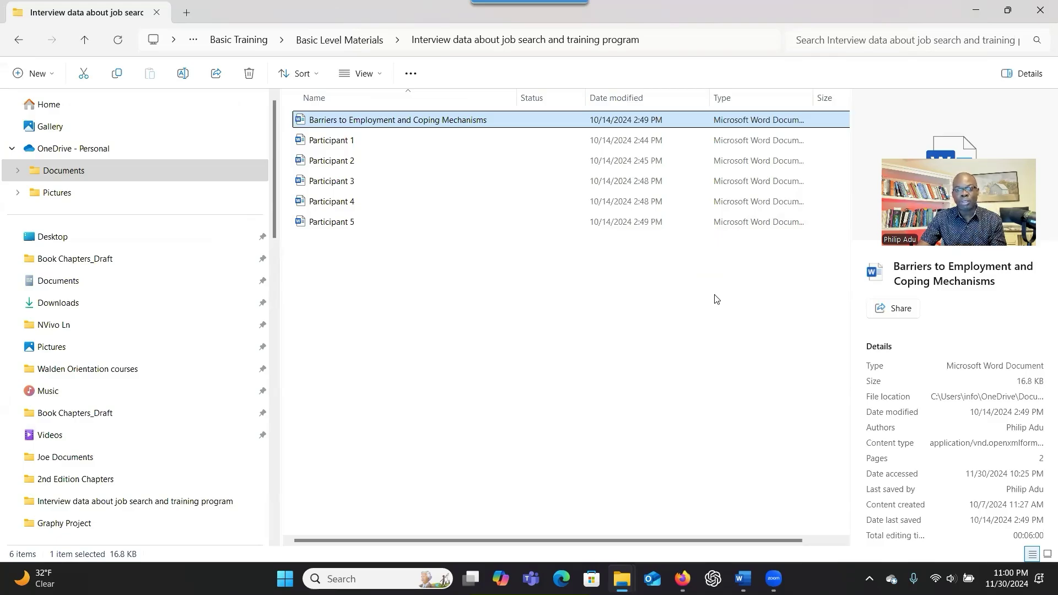
{"action": "left_click", "coordinate": [370, 141]}
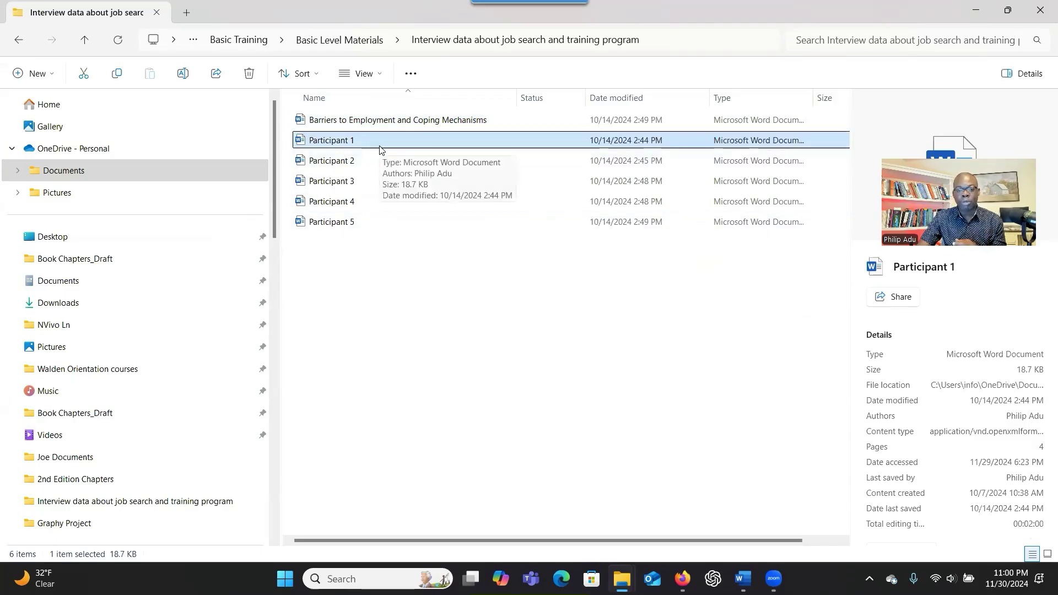
{"action": "mouse_move", "coordinate": [742, 579]}
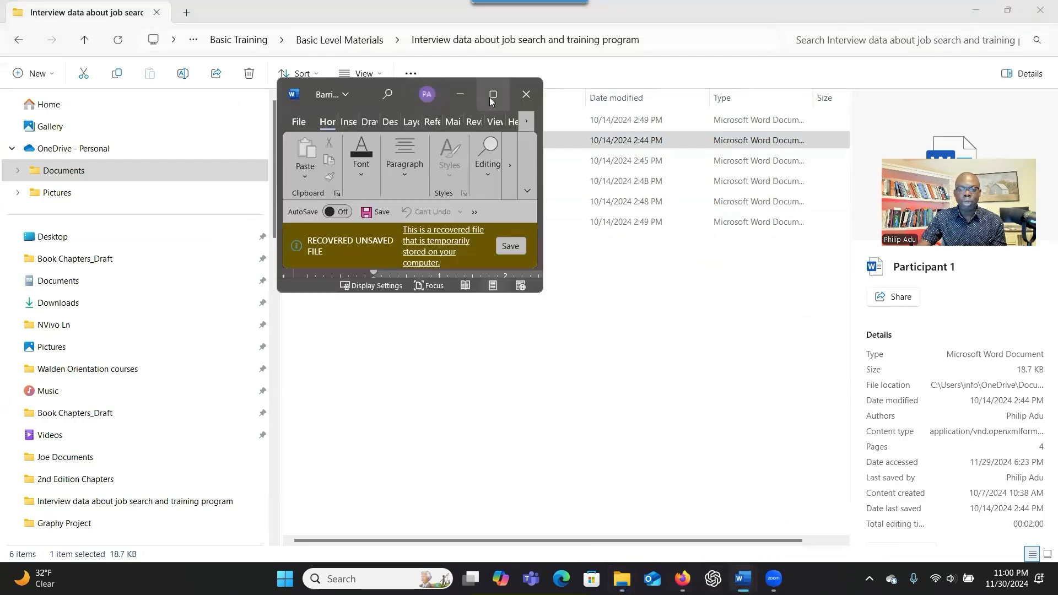
Maximize the study document and copy research question 4 about navigating mental health challenges
{"action": "left_click", "coordinate": [484, 92]}
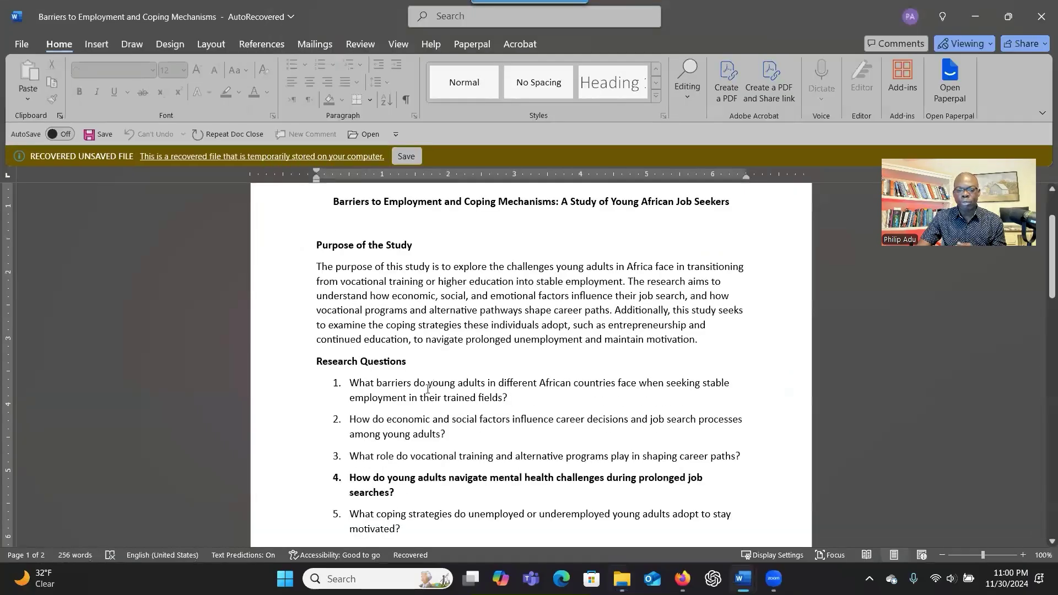
{"action": "scroll", "coordinate": [405, 415], "scroll_direction": "down", "scroll_amount": 3}
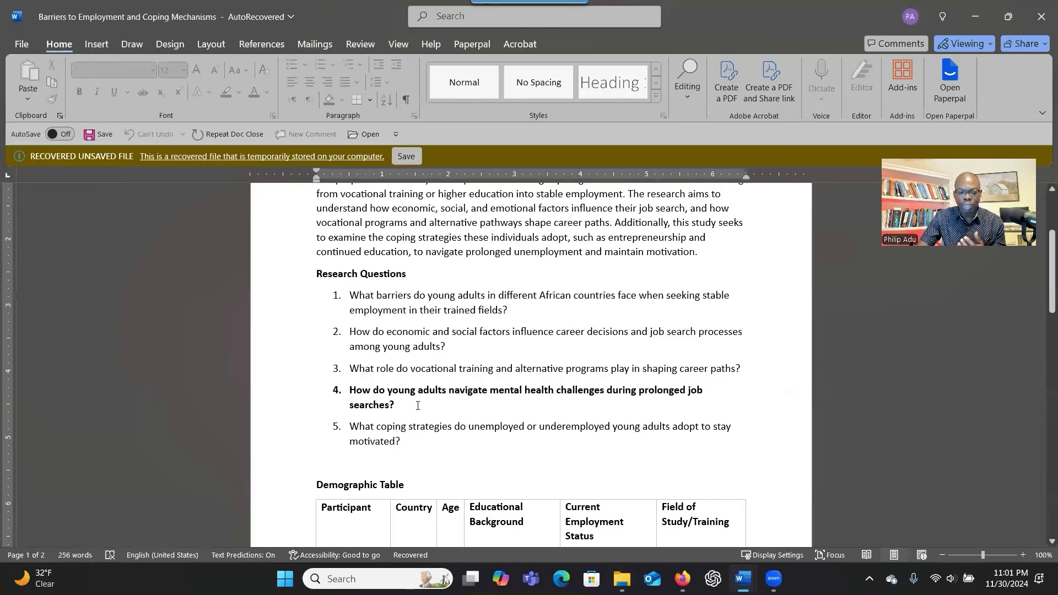
{"action": "scroll", "coordinate": [421, 406], "scroll_direction": "up", "scroll_amount": 1}
{"action": "left_click_drag", "start_coordinate": [395, 437], "coordinate": [347, 423]}
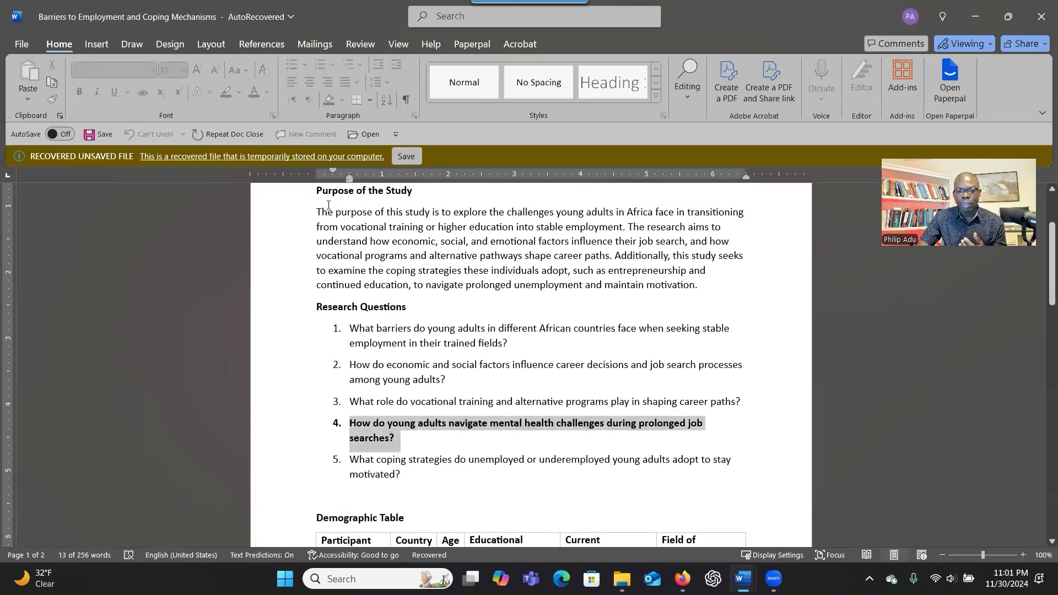
{"action": "key", "text": "alt+Tab"}
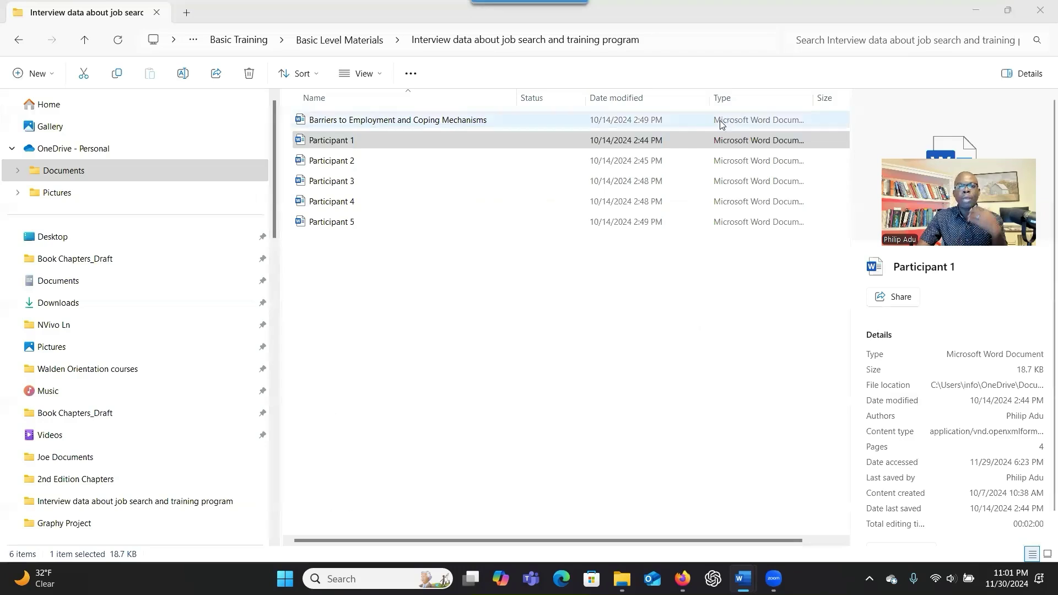
Select Participant 1, then minimize the interview data folder to reveal ChatGPT
{"action": "left_click", "coordinate": [725, 141]}
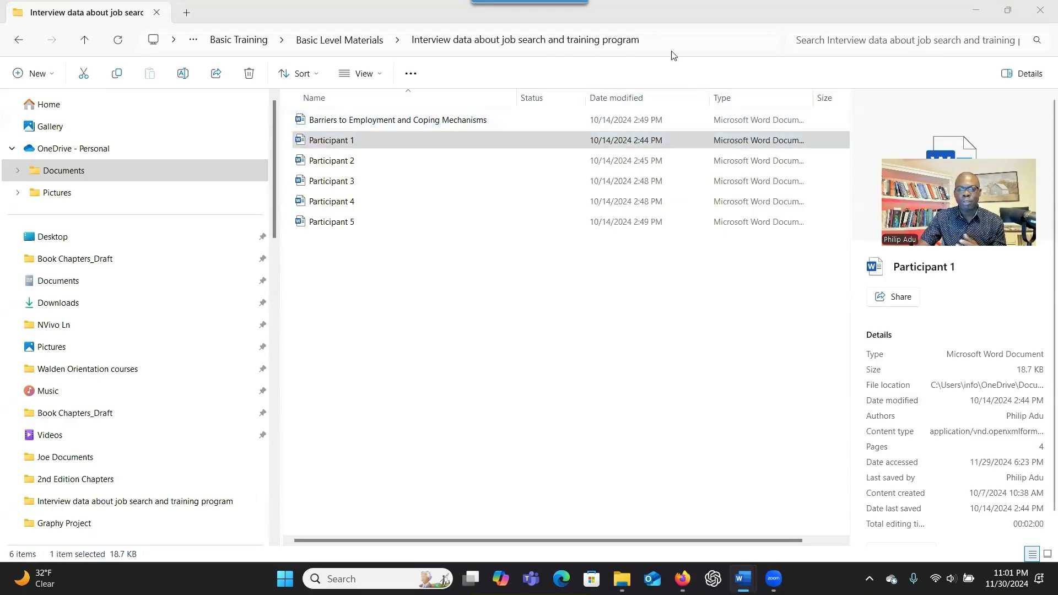
{"action": "left_click", "coordinate": [975, 10]}
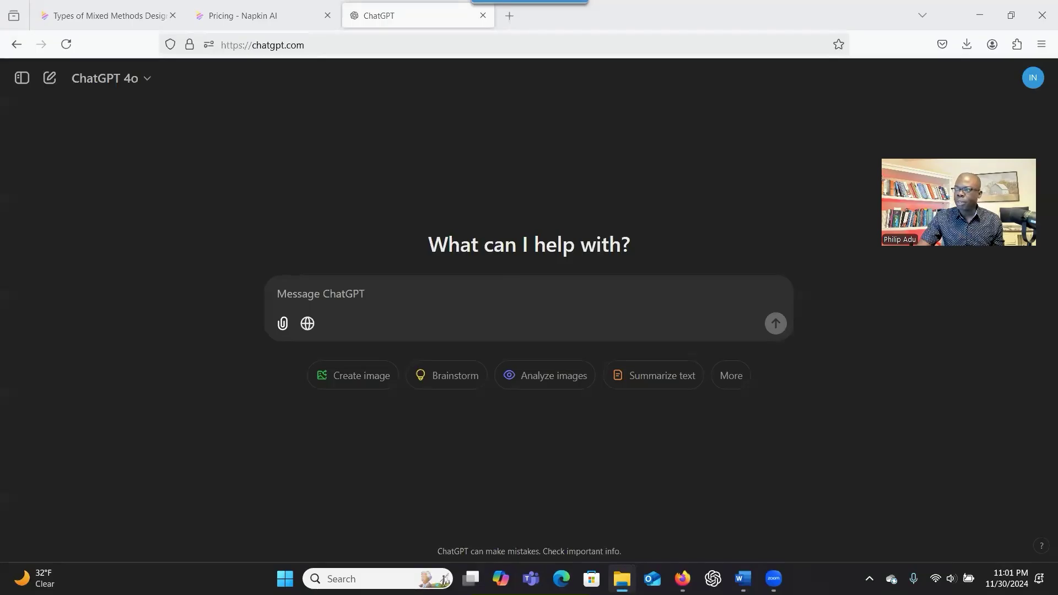
Attach the Participant interview .docx files to a new ChatGPT message using GPT-4o
{"action": "left_click_drag", "start_coordinate": [621, 579], "coordinate": [539, 306]}
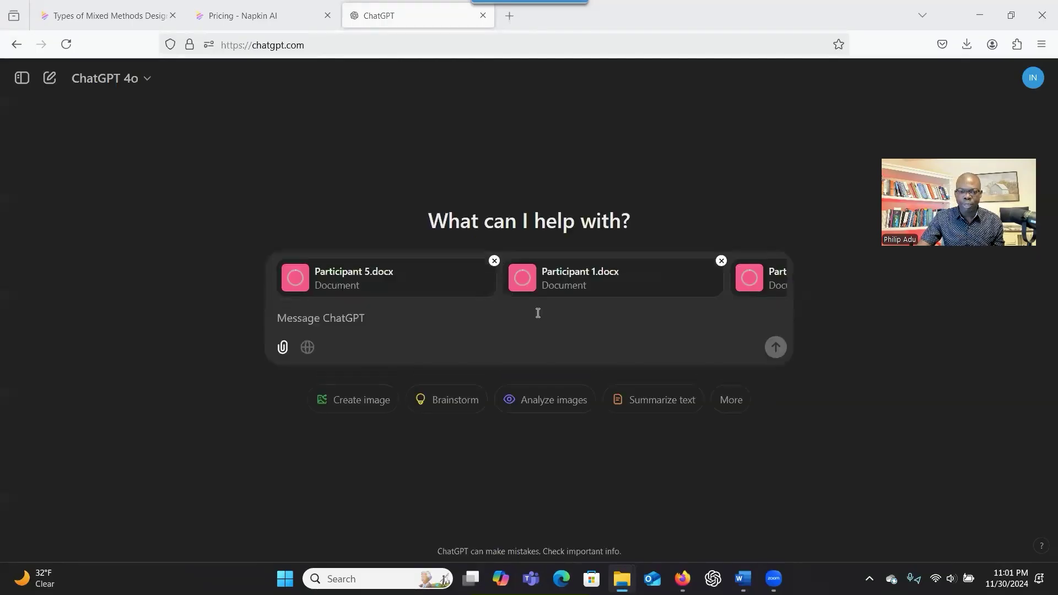
{"action": "left_click", "coordinate": [136, 78]}
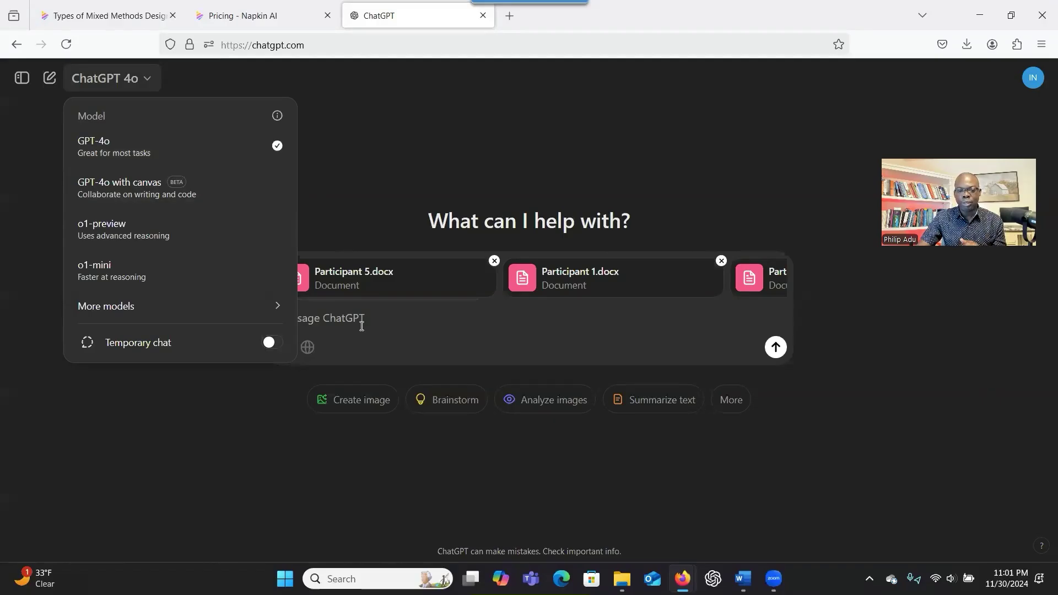
{"action": "left_click", "coordinate": [364, 324]}
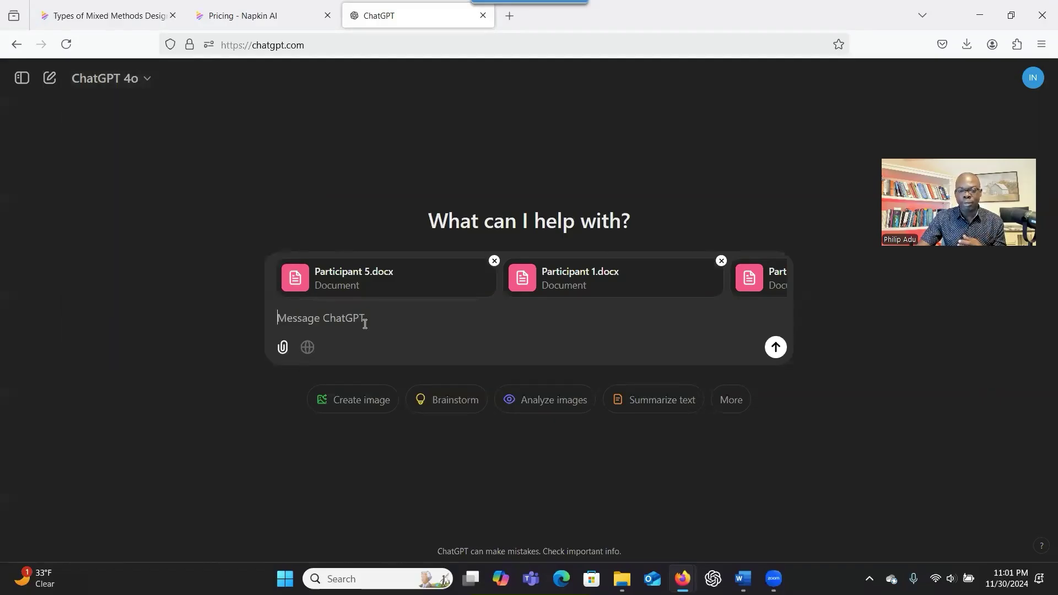
{"action": "left_click_drag", "start_coordinate": [500, 250], "coordinate": [428, 295]}
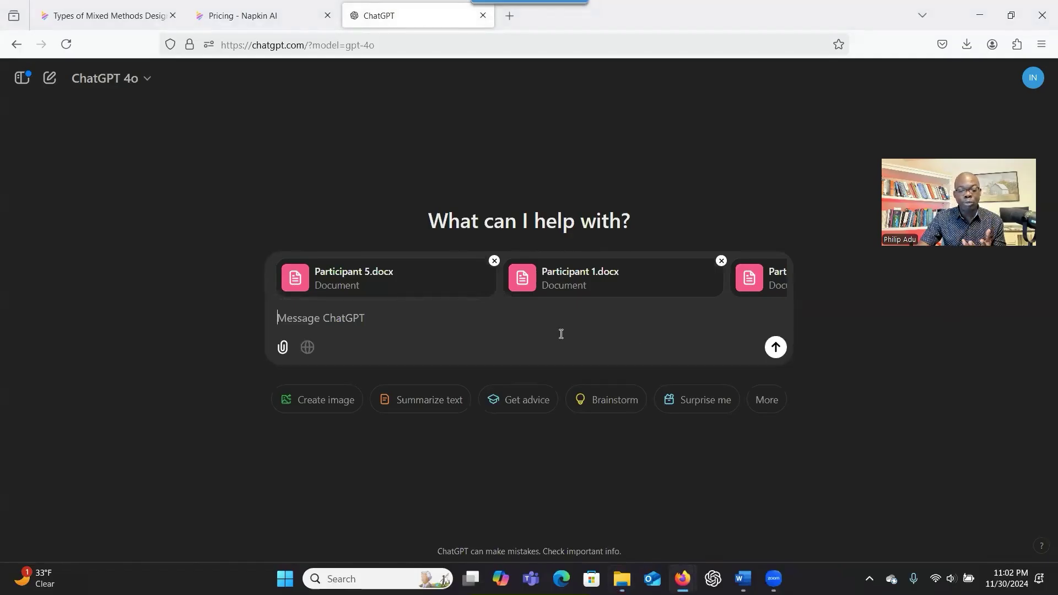
Write a request to generate themes from the pasted research question, removing its '4.' number
{"action": "type", "text": "Can you generate themes for me based on the following research question"}
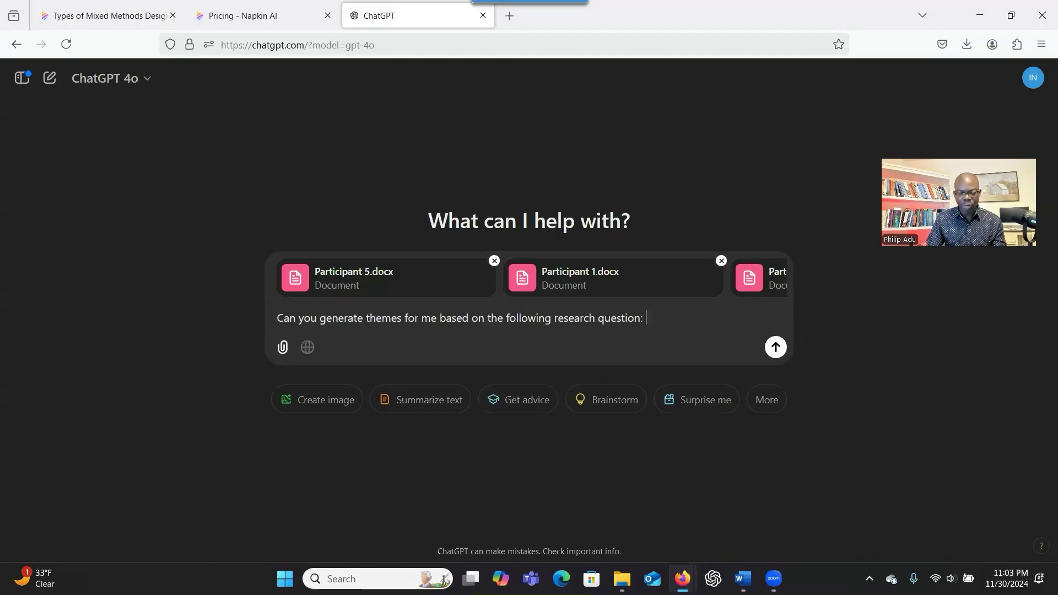
{"action": "type", "text": ":"}
{"action": "type", "text": "4.   How do young adults navigate mental health challenges during prolonged job searches?"}
{"action": "left_click", "coordinate": [663, 309]}
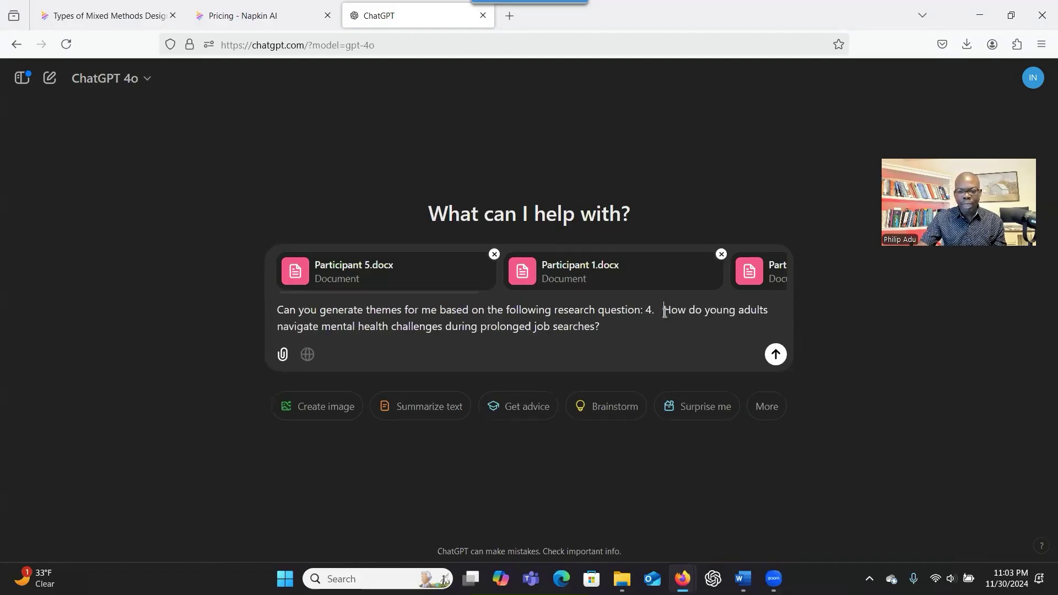
{"action": "key", "text": "BackSpace"}
{"action": "key", "text": "BackSpace"}
{"action": "key", "text": "BackSpace"}
{"action": "key", "text": "BackSpace"}
{"action": "key", "text": "BackSpace"}
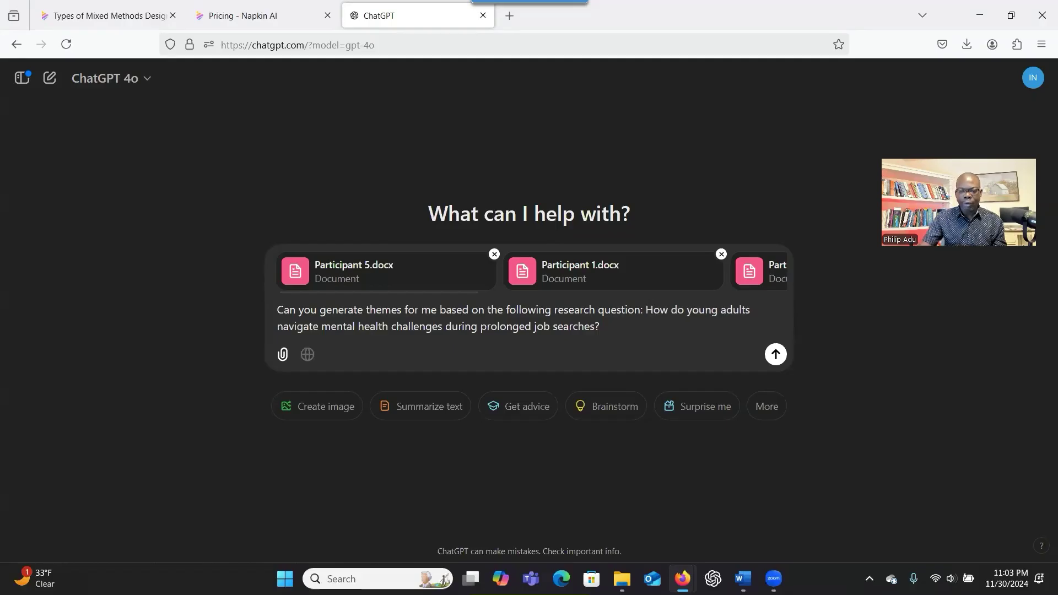
{"action": "left_click", "coordinate": [653, 339]}
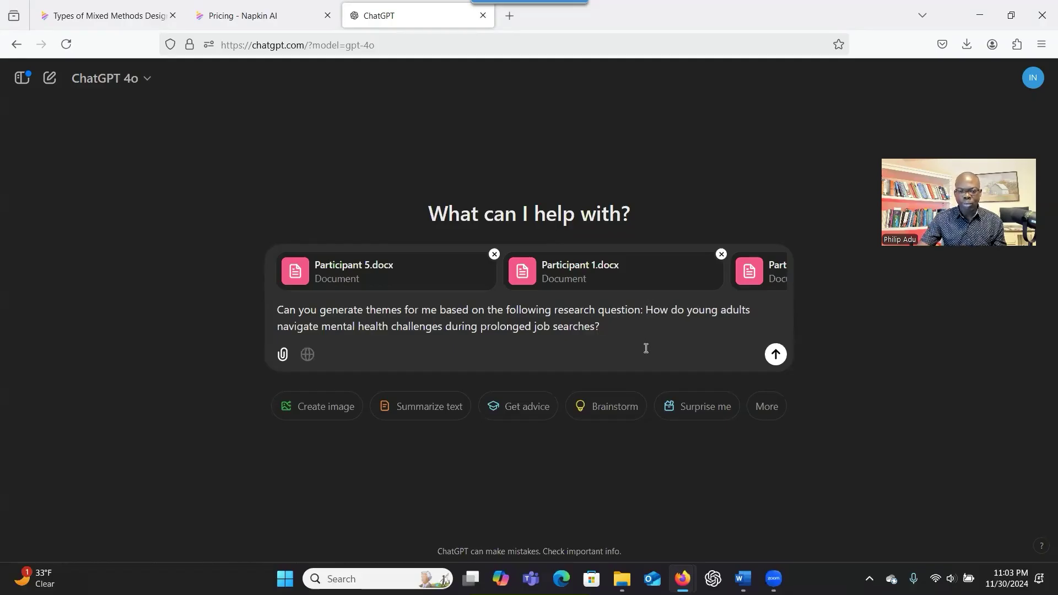
Add 'Concerning my study, here is the purpose of the study:' with the pasted purpose and send
{"action": "type", "text": "Conce"}
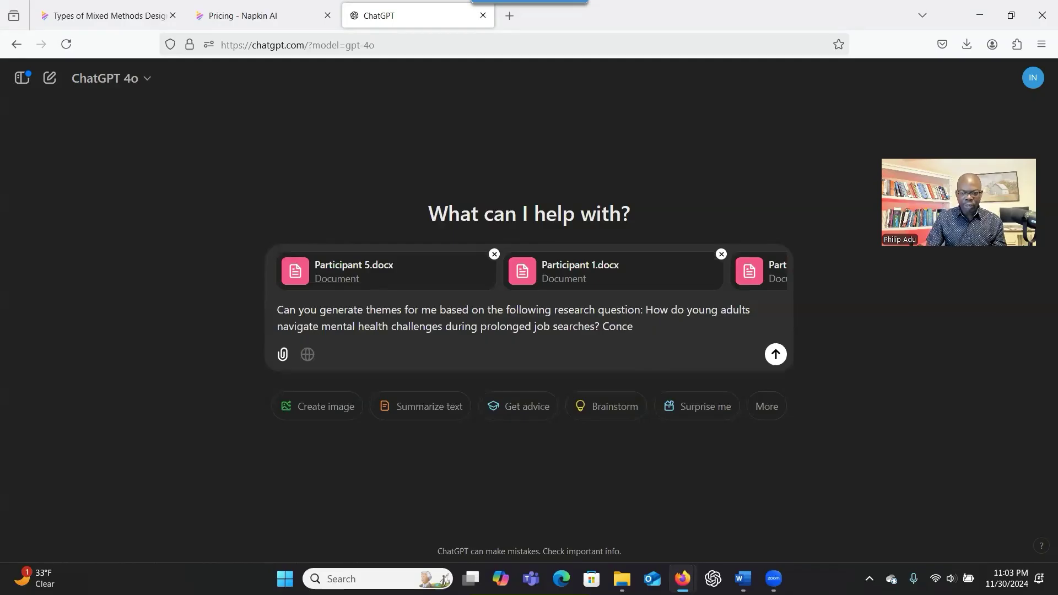
{"action": "type", "text": "rning my s"}
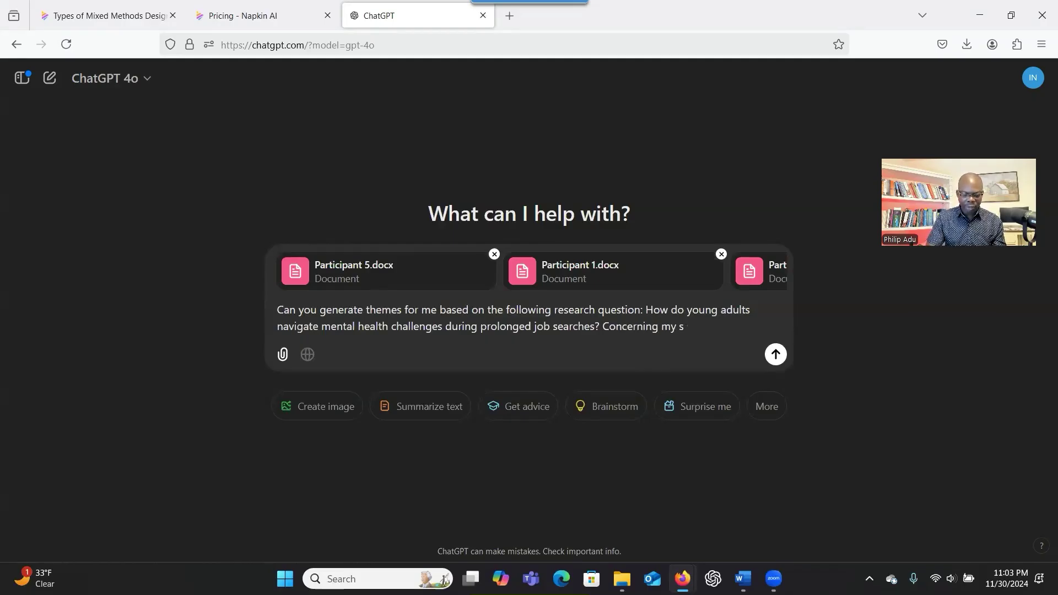
{"action": "type", "text": "tudy, here is the purpose of the study:"}
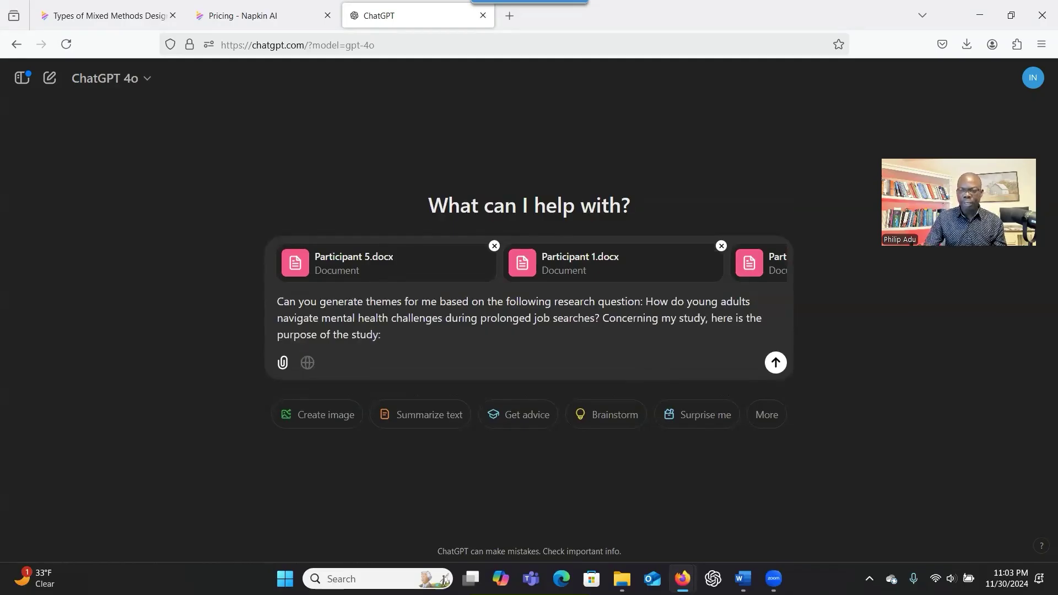
{"action": "key", "text": "alt+Tab"}
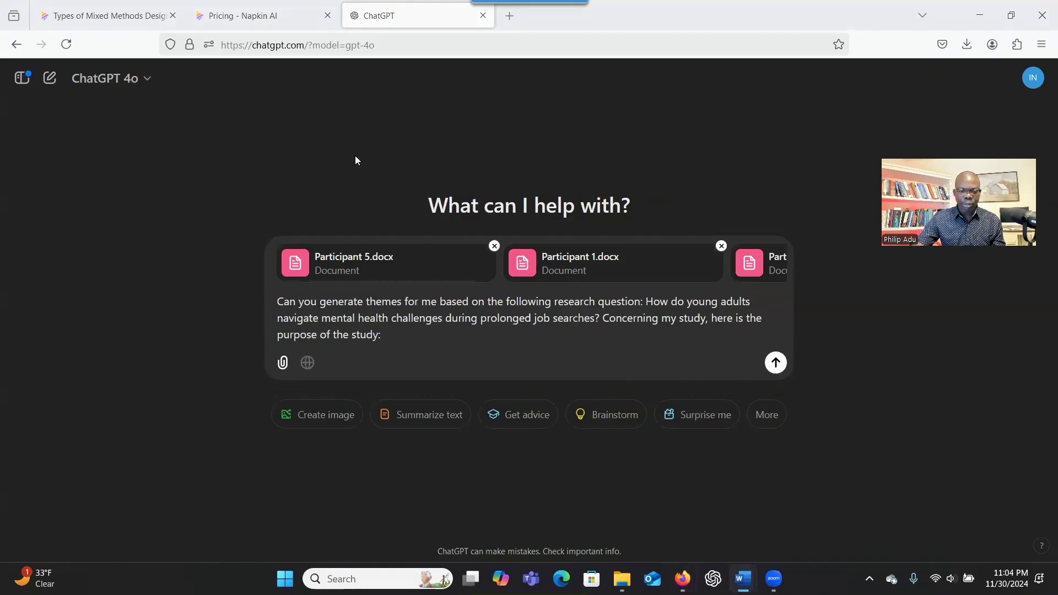
{"action": "left_click", "coordinate": [407, 340]}
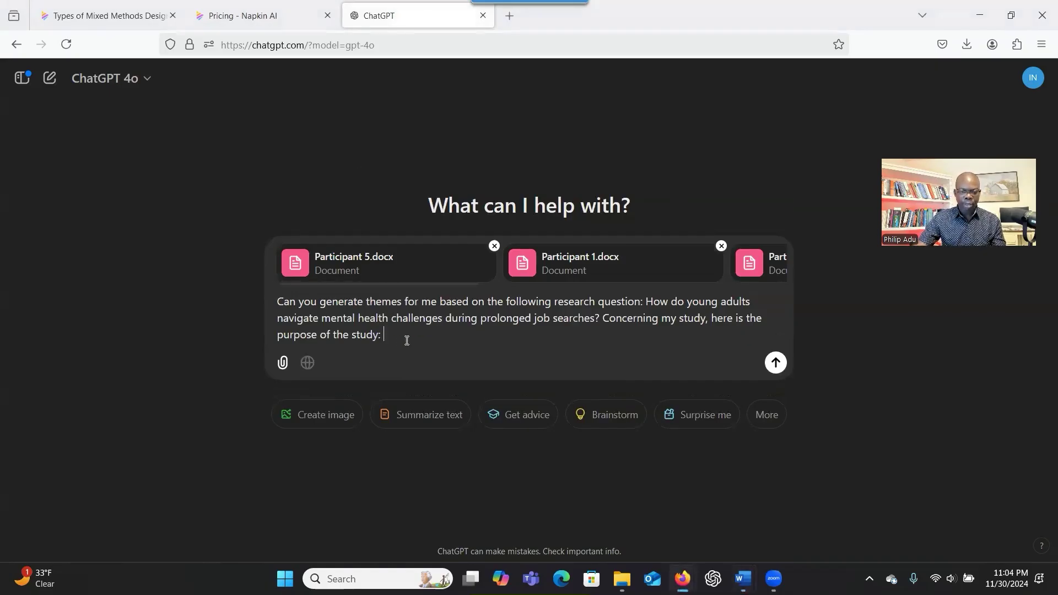
{"action": "type", "text": "Purpose of the Study The purpose of this study is to explore the challenges young adults in Africa face in transitioning from vocational training or higher education into stable employment. The research aims to understand how economic, social, and emotional factors influence their job search, and how vocational programs and alternative pathways shape career paths. Additionally, this study seeks to examine the coping strategies these individuals adopt, such as entrepreneurship and continued education, to navigate prolonged unemployment and maintain motivation."}
{"action": "key", "text": "Return"}
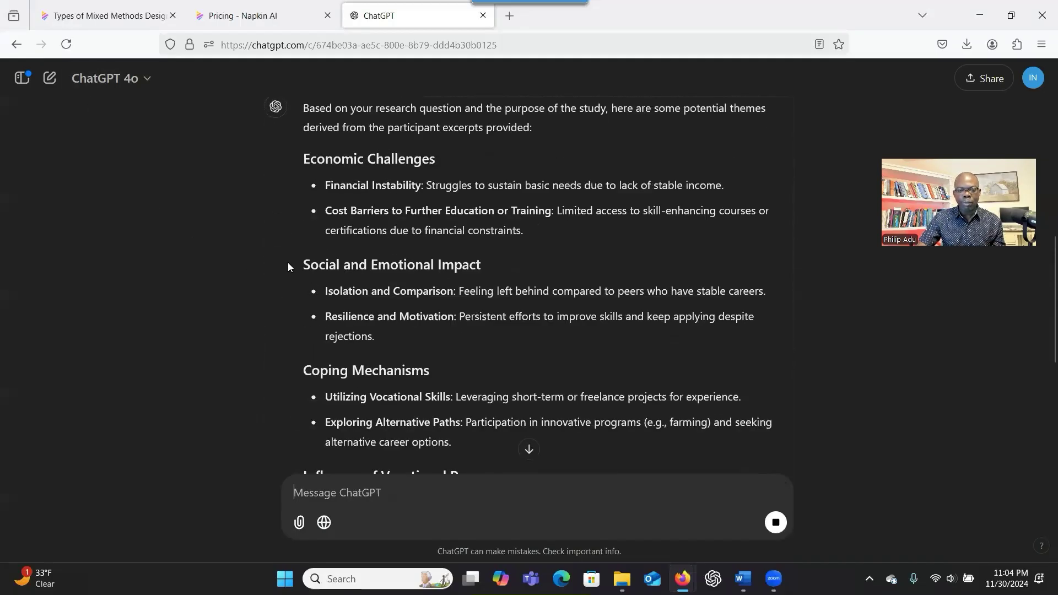
Review ChatGPT's themes reply and copy the whole response
{"action": "scroll", "coordinate": [287, 262], "scroll_direction": "up", "scroll_amount": 2}
{"action": "scroll", "coordinate": [287, 262], "scroll_direction": "up", "scroll_amount": 2}
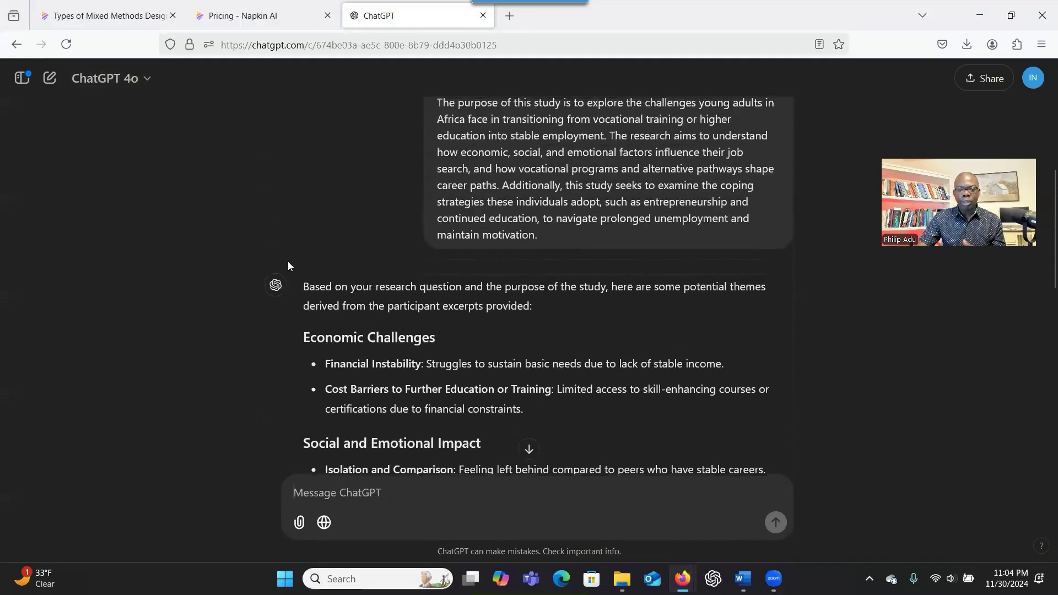
{"action": "scroll", "coordinate": [288, 263], "scroll_direction": "down", "scroll_amount": 3}
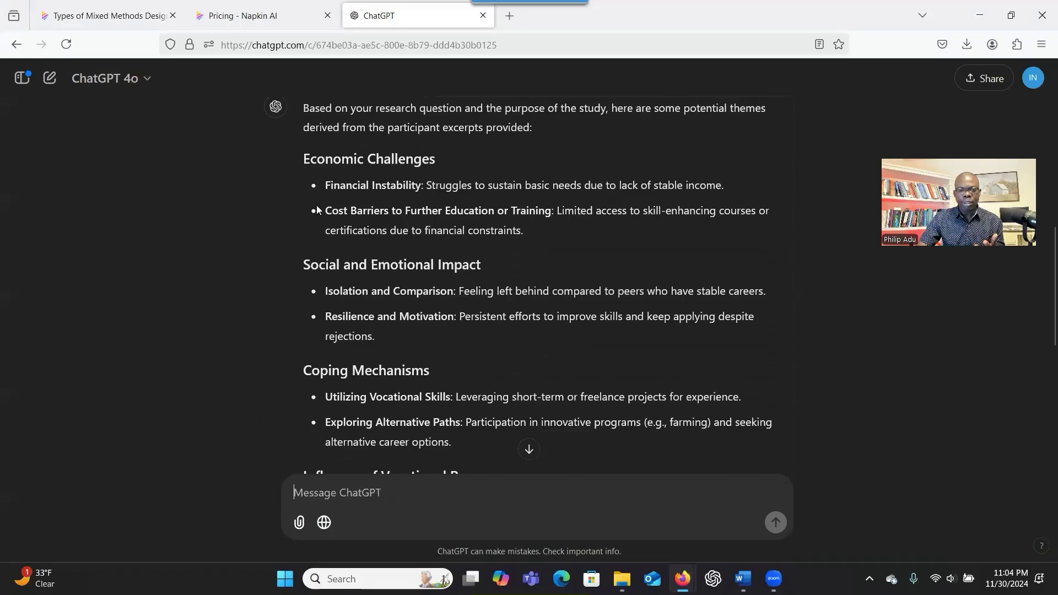
{"action": "scroll", "coordinate": [326, 171], "scroll_direction": "down", "scroll_amount": 5}
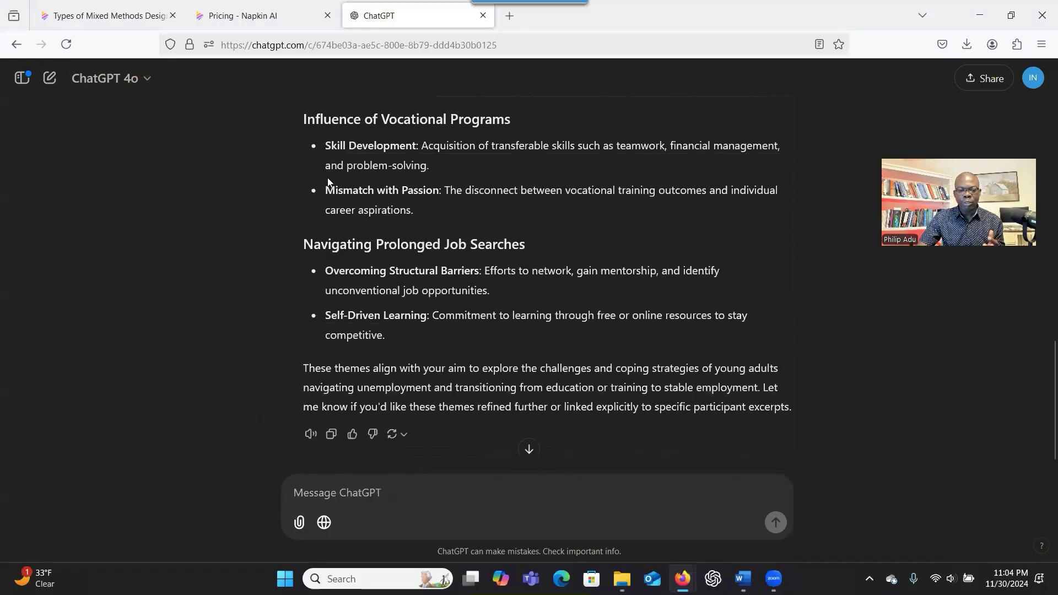
{"action": "scroll", "coordinate": [327, 182], "scroll_direction": "up", "scroll_amount": 6}
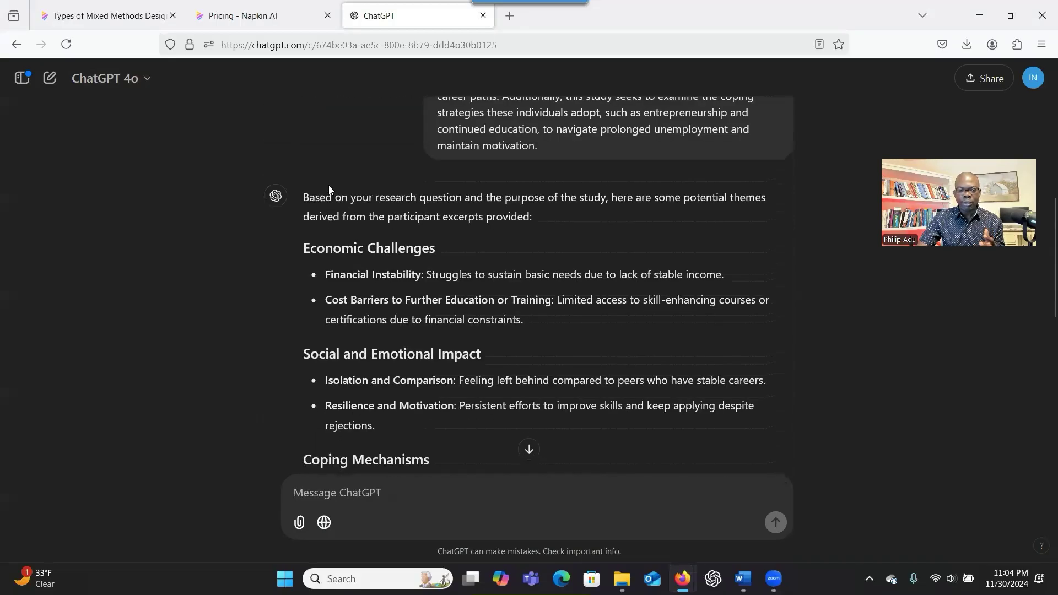
{"action": "left_click_drag", "start_coordinate": [307, 204], "coordinate": [830, 327]}
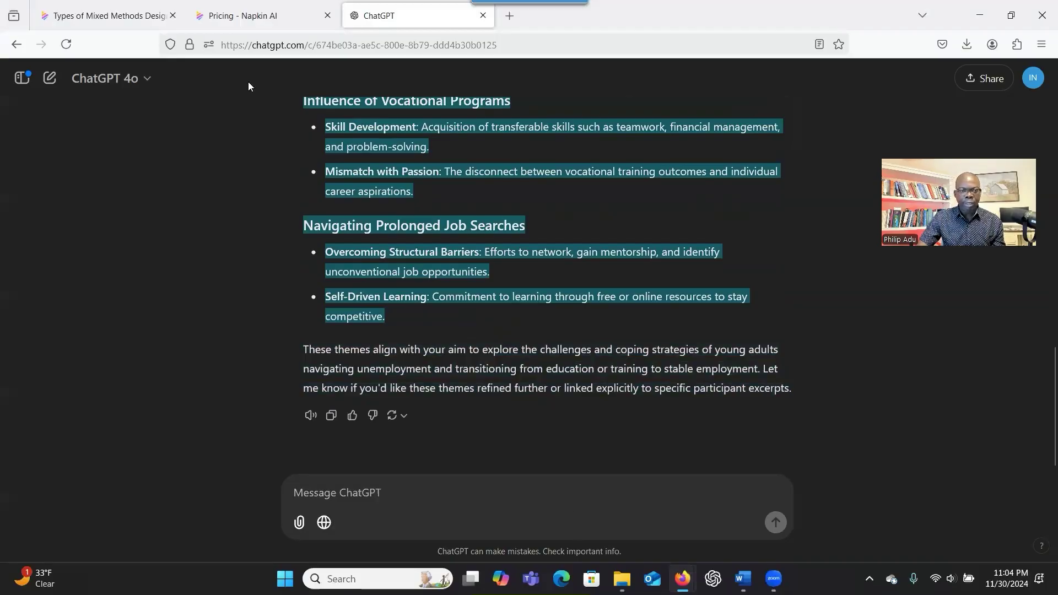
{"action": "left_click", "coordinate": [242, 12]}
Create a blank napkin in Napkin AI and paste the copied ChatGPT themes into it
{"action": "left_click", "coordinate": [113, 14]}
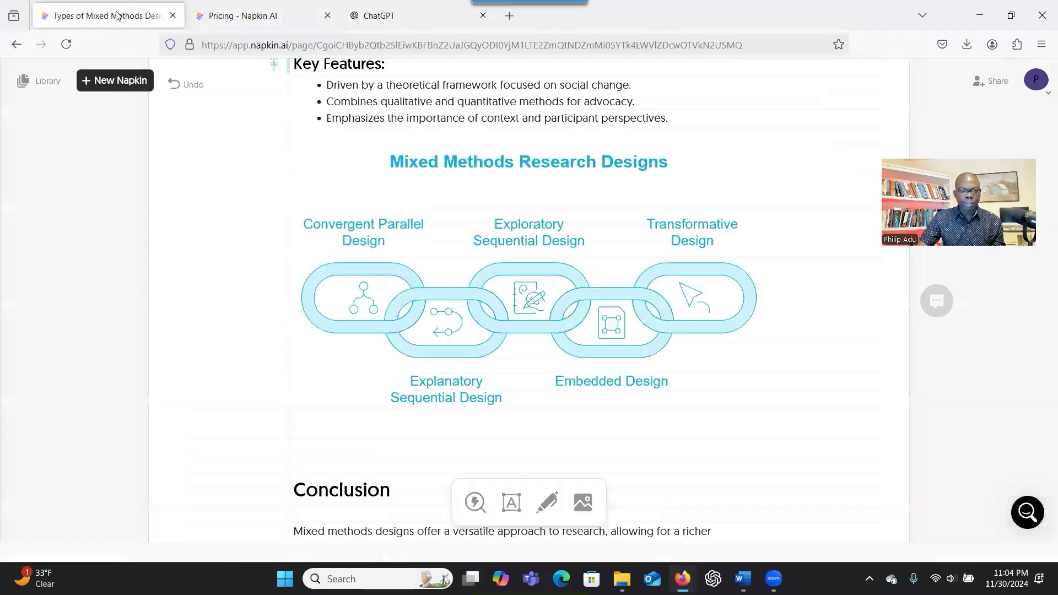
{"action": "left_click", "coordinate": [111, 89]}
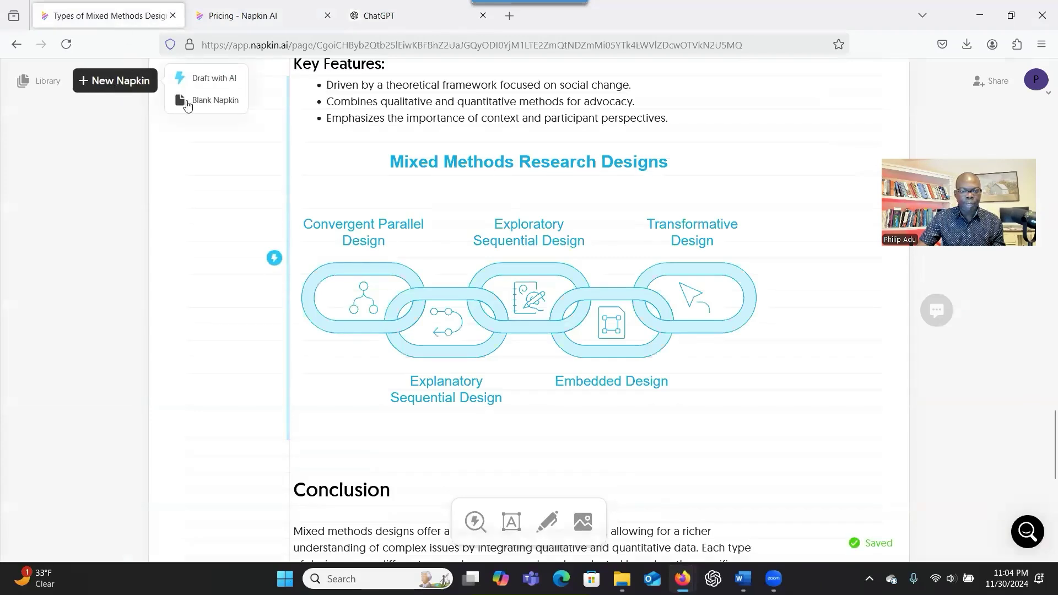
{"action": "left_click", "coordinate": [201, 108]}
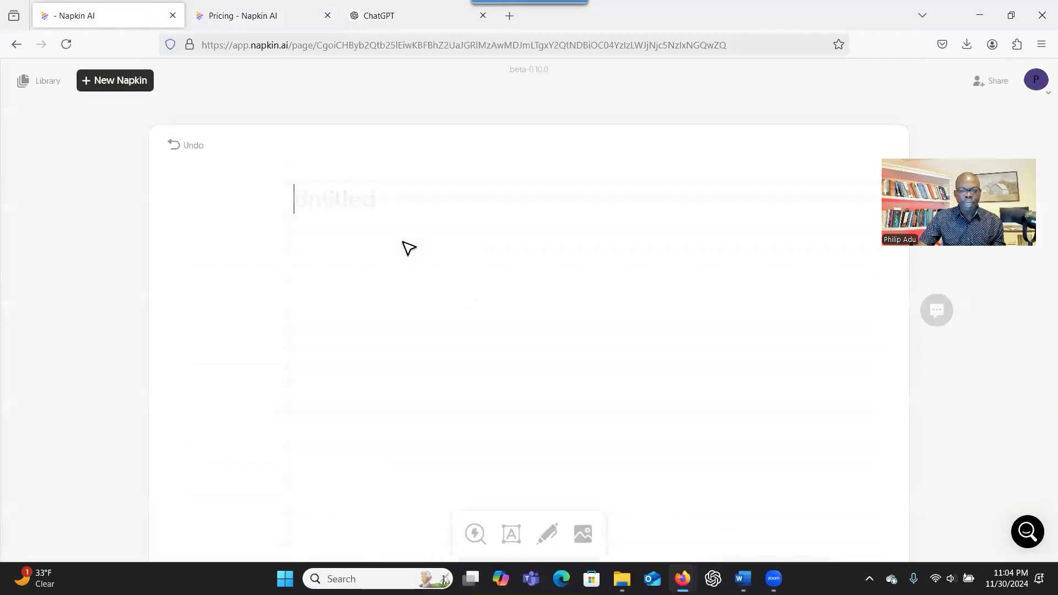
{"action": "key", "text": "ctrl+v"}
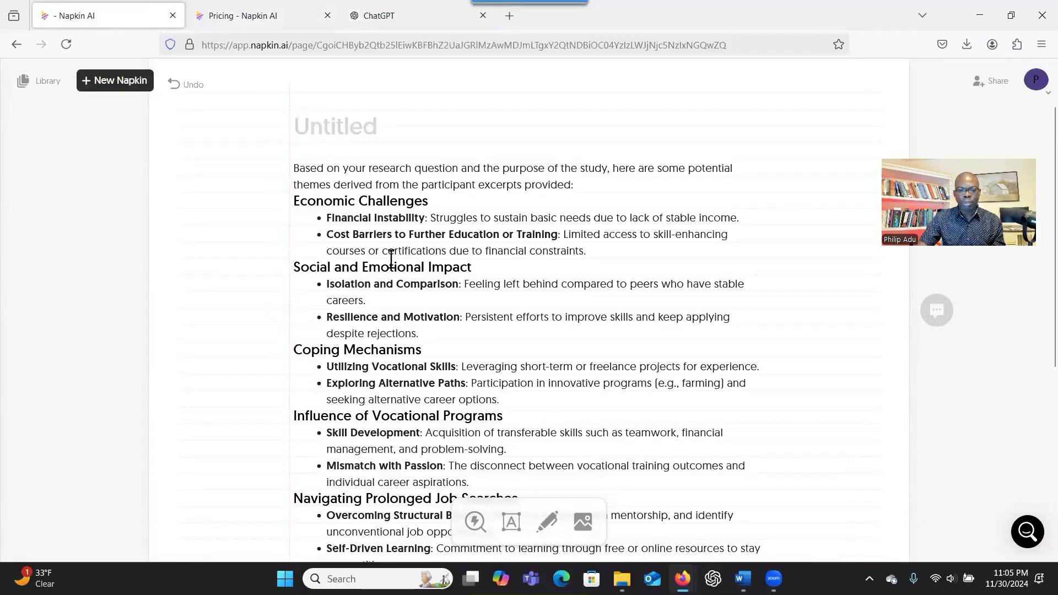
Title the napkin 'Themes from my study'
{"action": "left_click", "coordinate": [352, 129]}
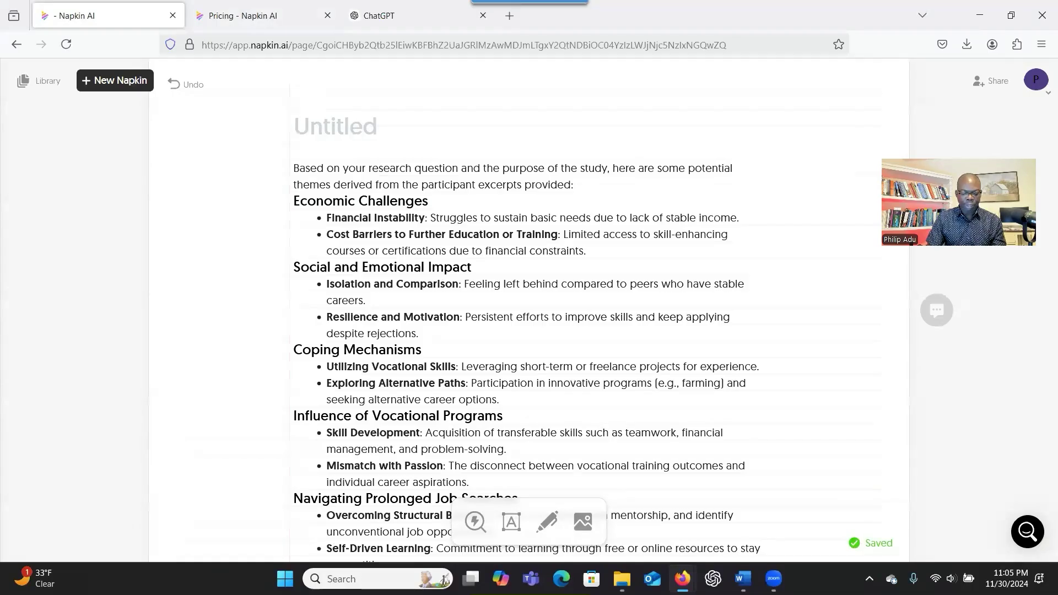
{"action": "type", "text": "Themea"}
{"action": "key", "text": "BackSpace"}
{"action": "type", "text": "s from my r"}
{"action": "key", "text": "BackSpace"}
{"action": "type", "text": "study"}
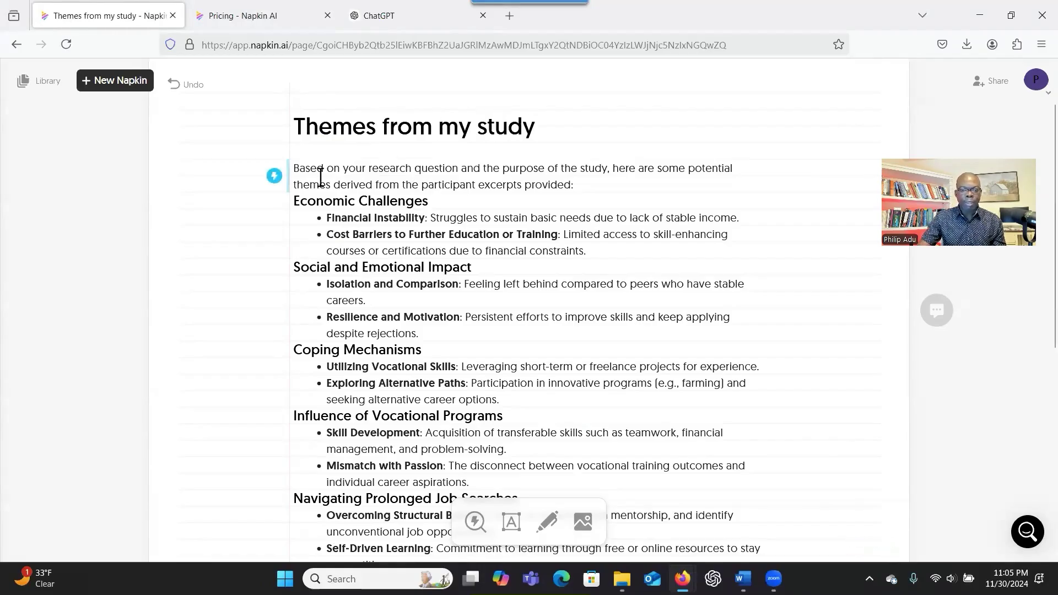
Select the whole themes outline and generate a visual, producing the financial instability pit-and-shovel graphic
{"action": "left_click_drag", "start_coordinate": [294, 169], "coordinate": [366, 545]}
{"action": "scroll", "coordinate": [430, 441], "scroll_direction": "down", "scroll_amount": 1}
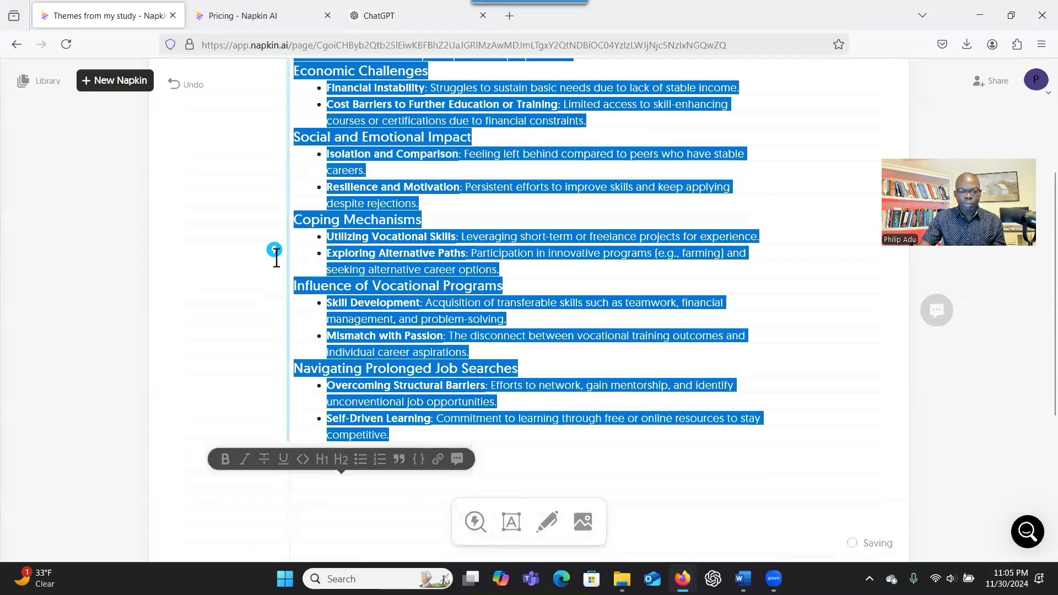
{"action": "left_click", "coordinate": [275, 253]}
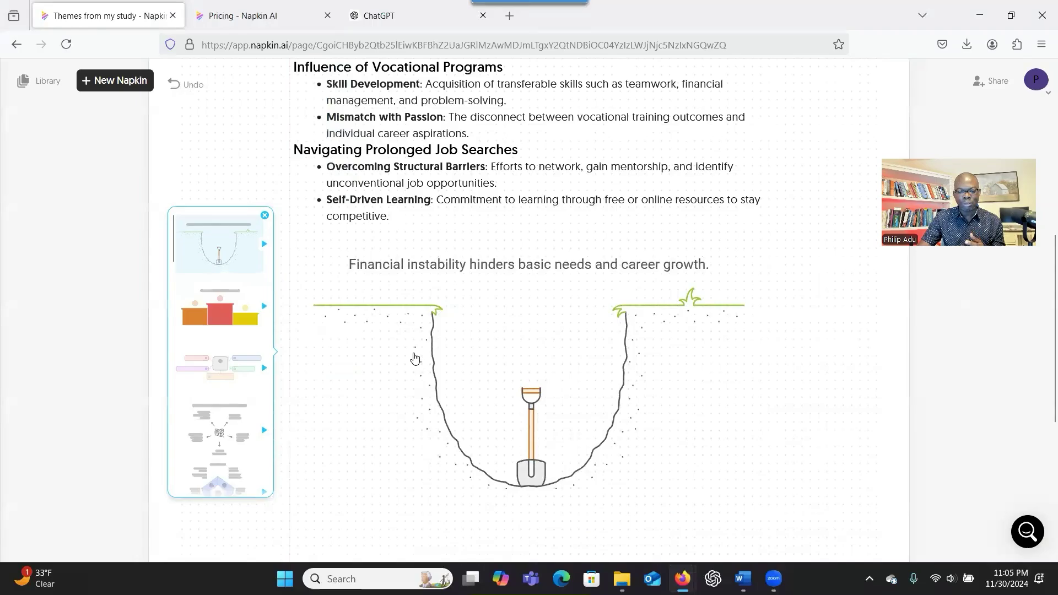
Replace the pit-and-shovel visual with the darker blue pentagon design linking all five themes
{"action": "scroll", "coordinate": [414, 359], "scroll_direction": "down", "scroll_amount": 1}
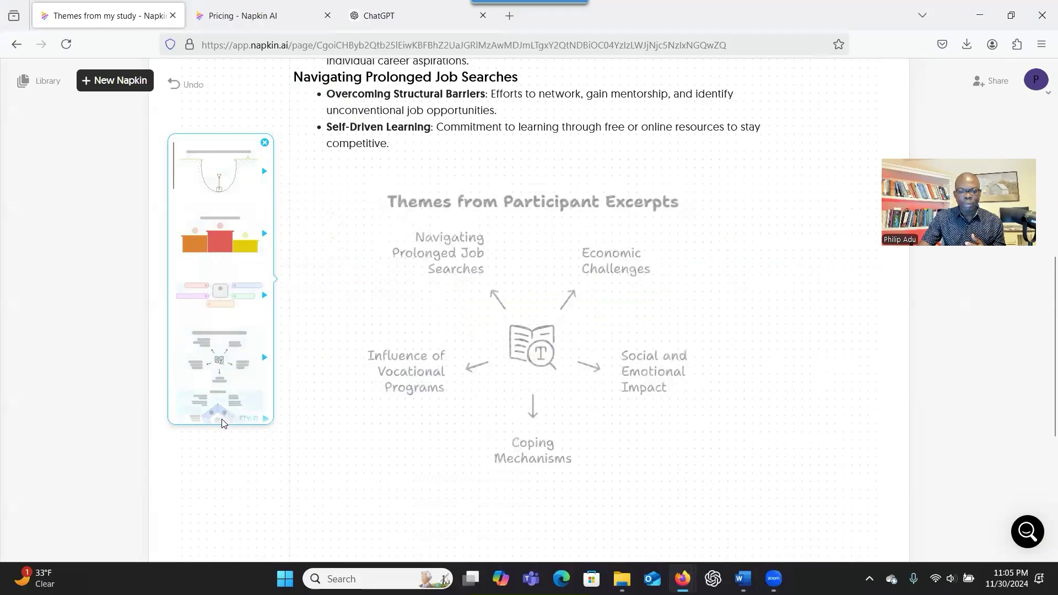
{"action": "scroll", "coordinate": [222, 413], "scroll_direction": "down", "scroll_amount": 4}
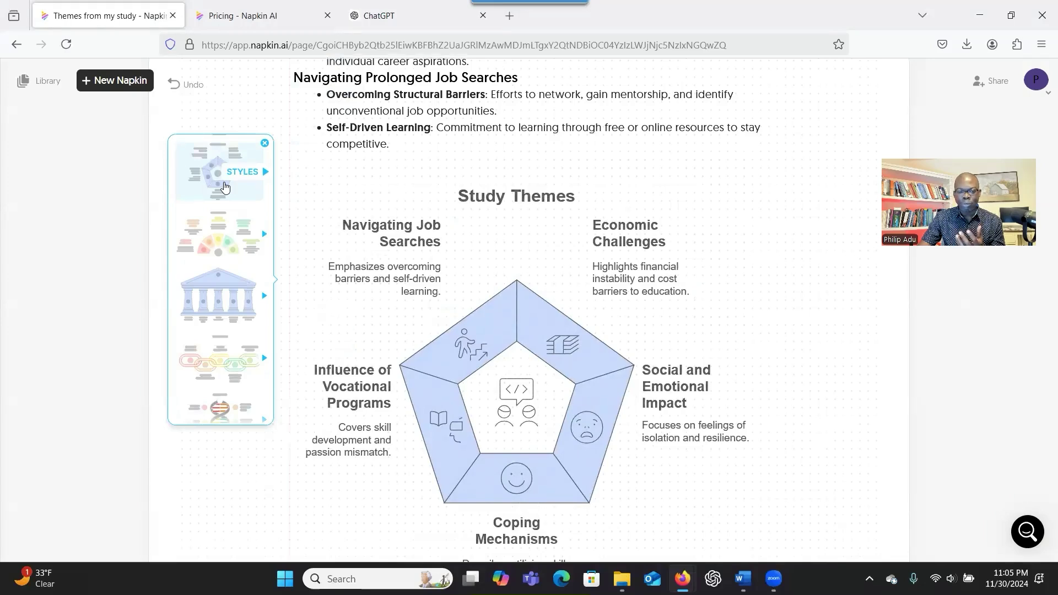
{"action": "left_click", "coordinate": [231, 251]}
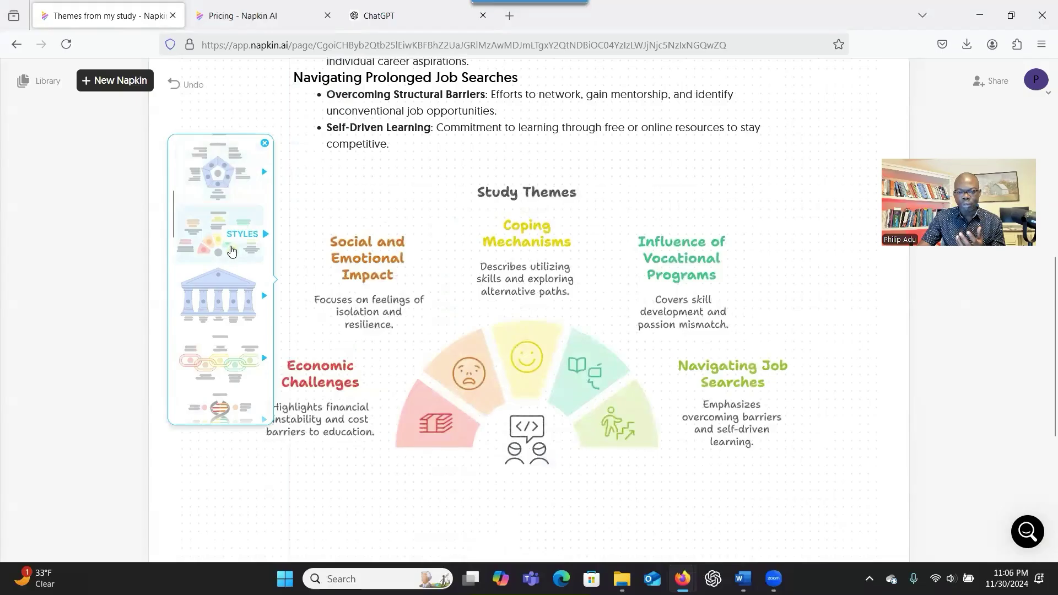
{"action": "left_click", "coordinate": [222, 186]}
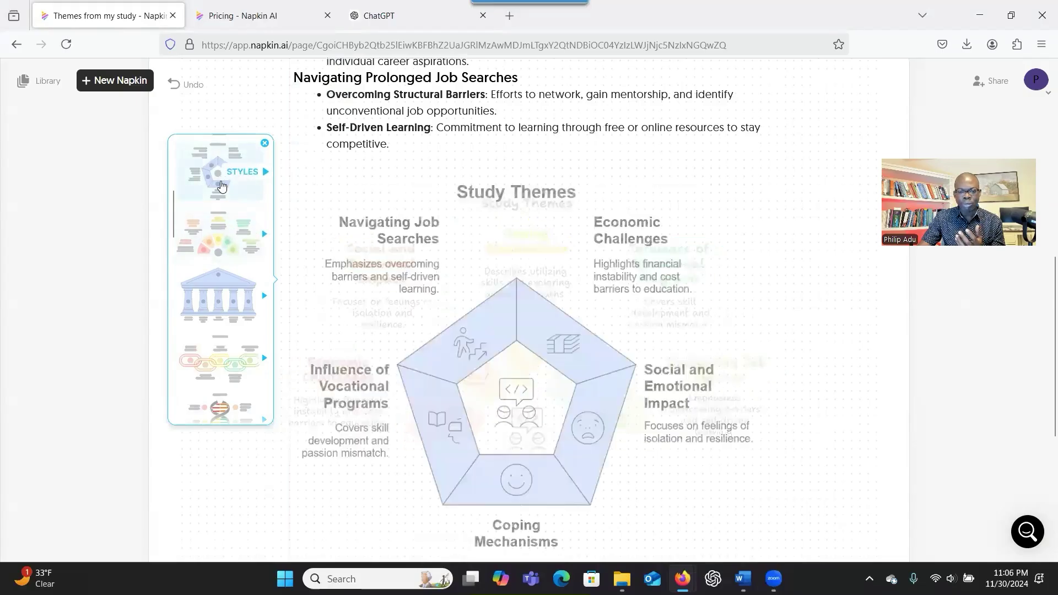
{"action": "left_click", "coordinate": [221, 187]}
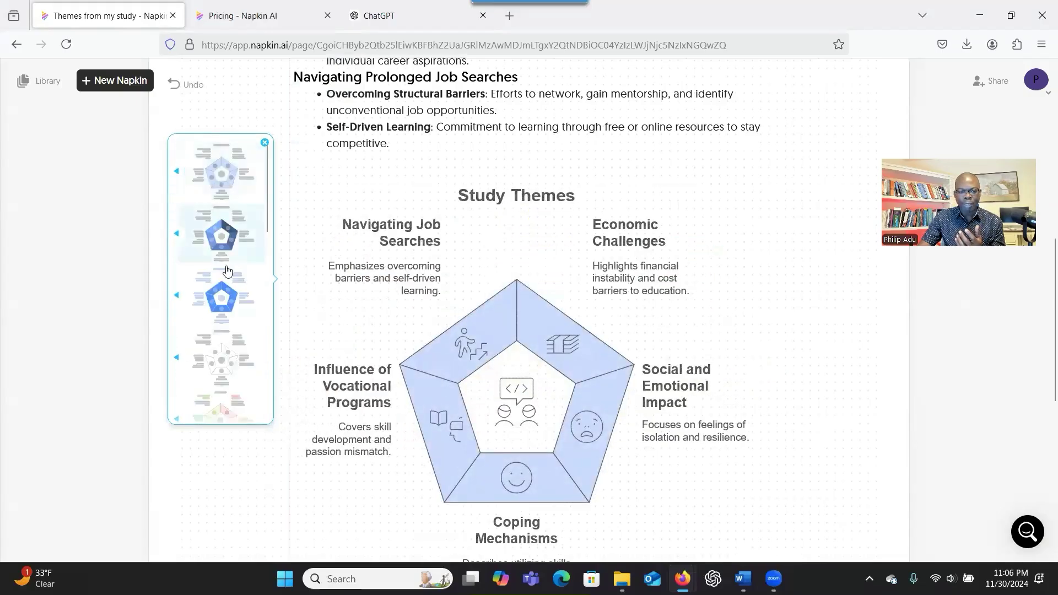
{"action": "left_click", "coordinate": [226, 257]}
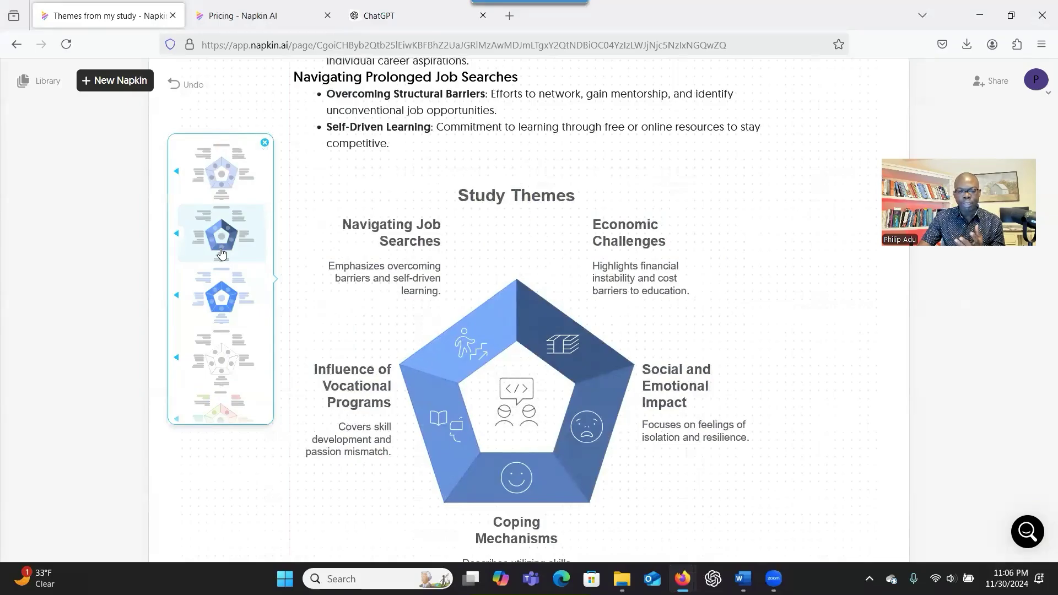
{"action": "left_click", "coordinate": [222, 253]}
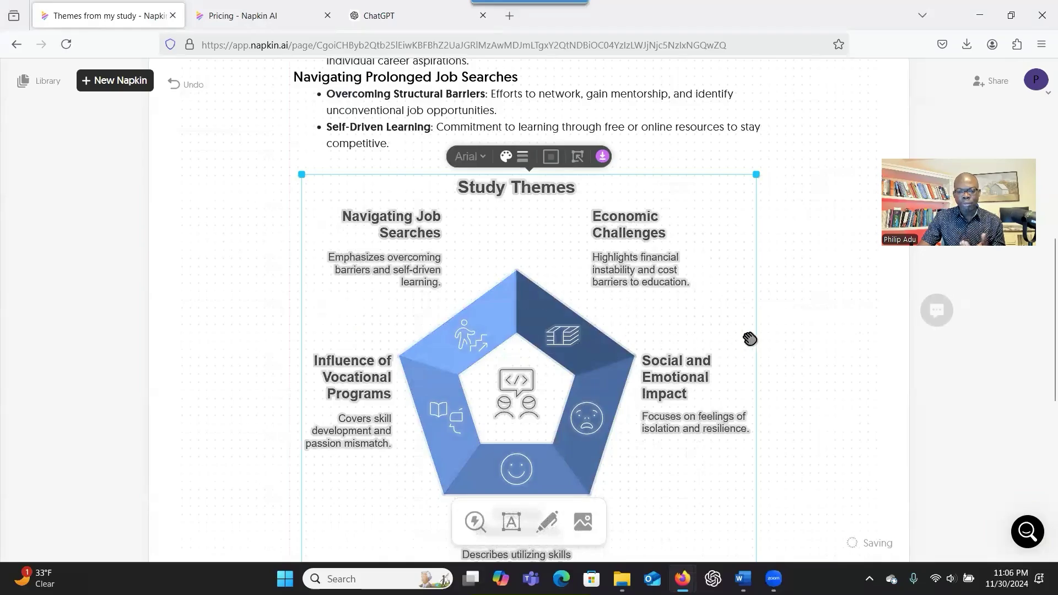
Retitle the visual 'Mental Health Challenges' and set the title text size to XL
{"action": "left_click", "coordinate": [512, 190]}
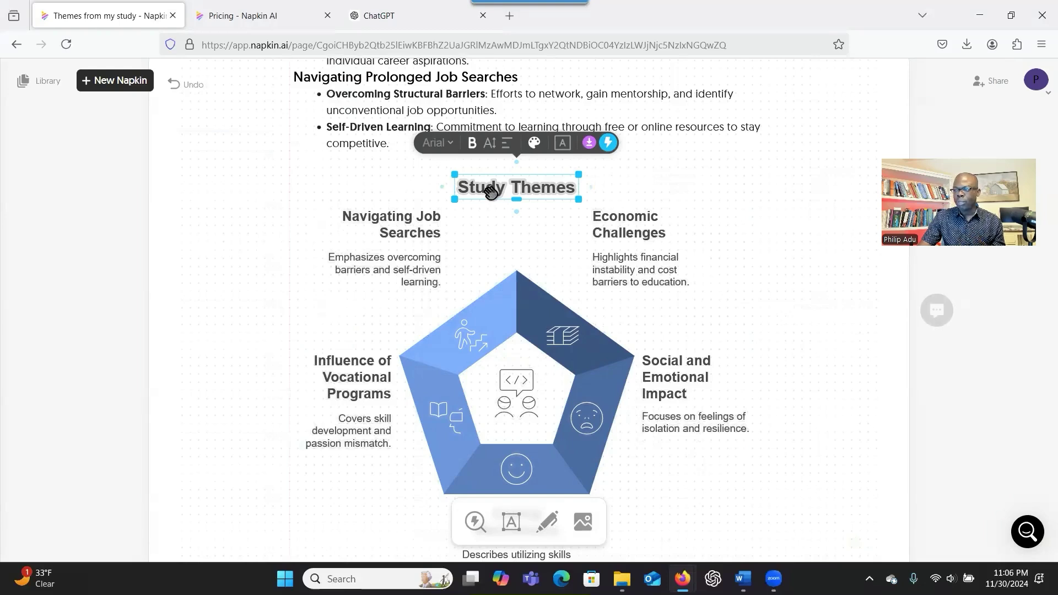
{"action": "key", "text": "ctrl+z"}
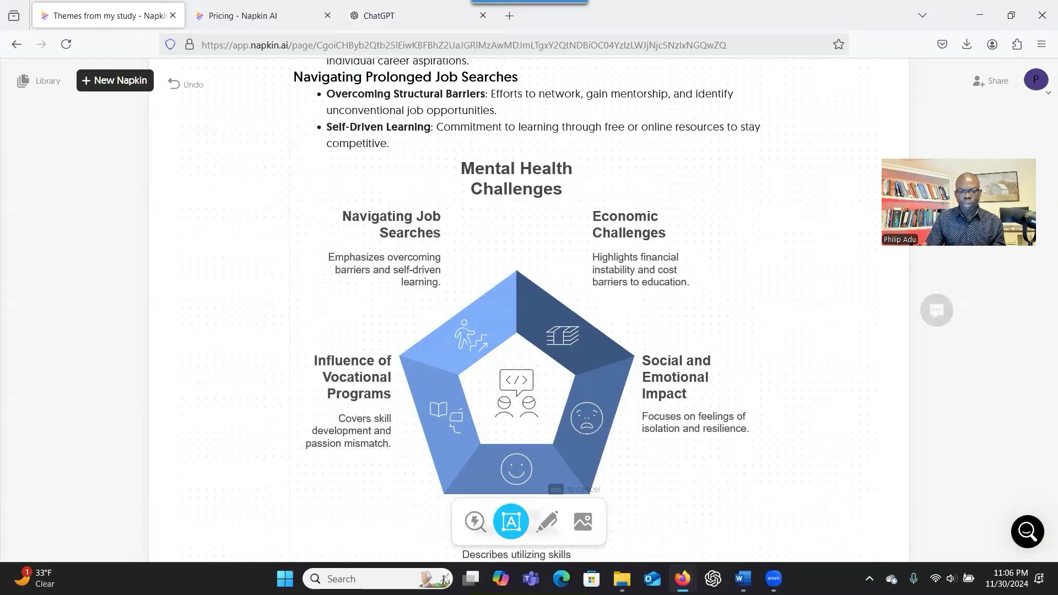
{"action": "left_click", "coordinate": [514, 179]}
{"action": "left_click", "coordinate": [448, 126]}
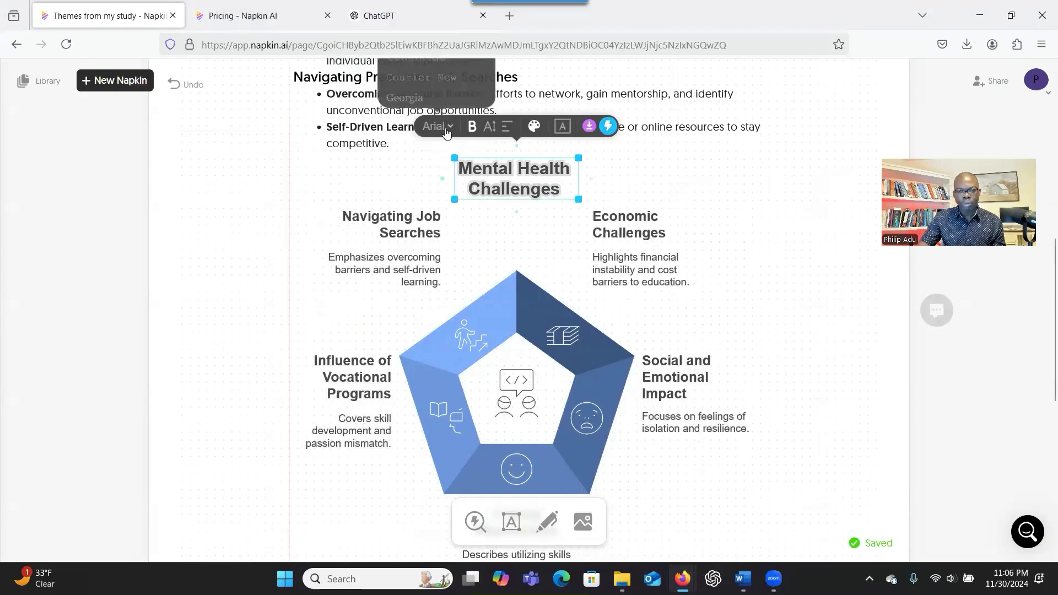
{"action": "left_click", "coordinate": [490, 128]}
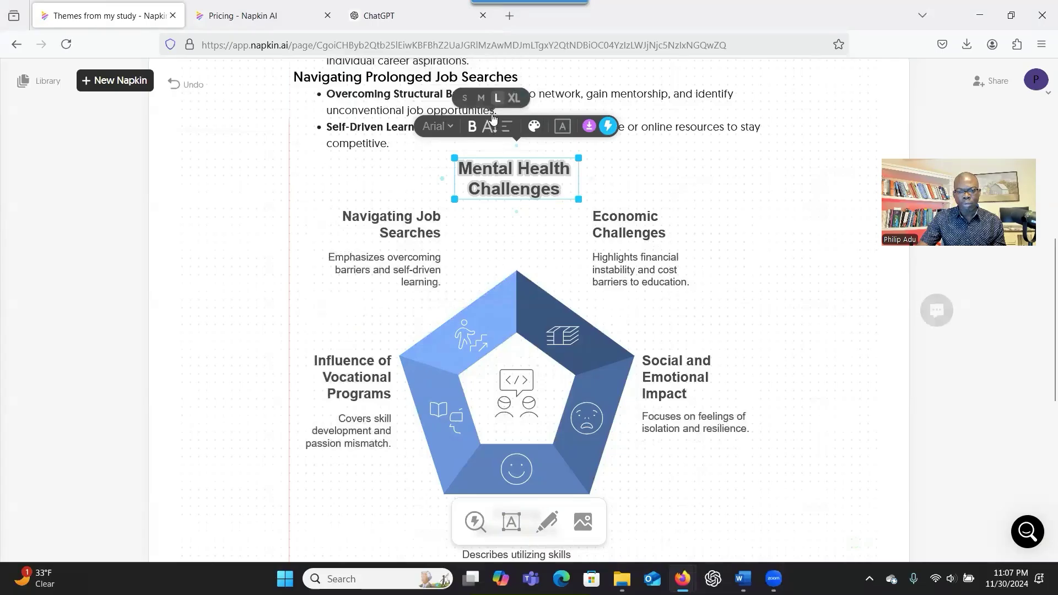
{"action": "left_click", "coordinate": [512, 99]}
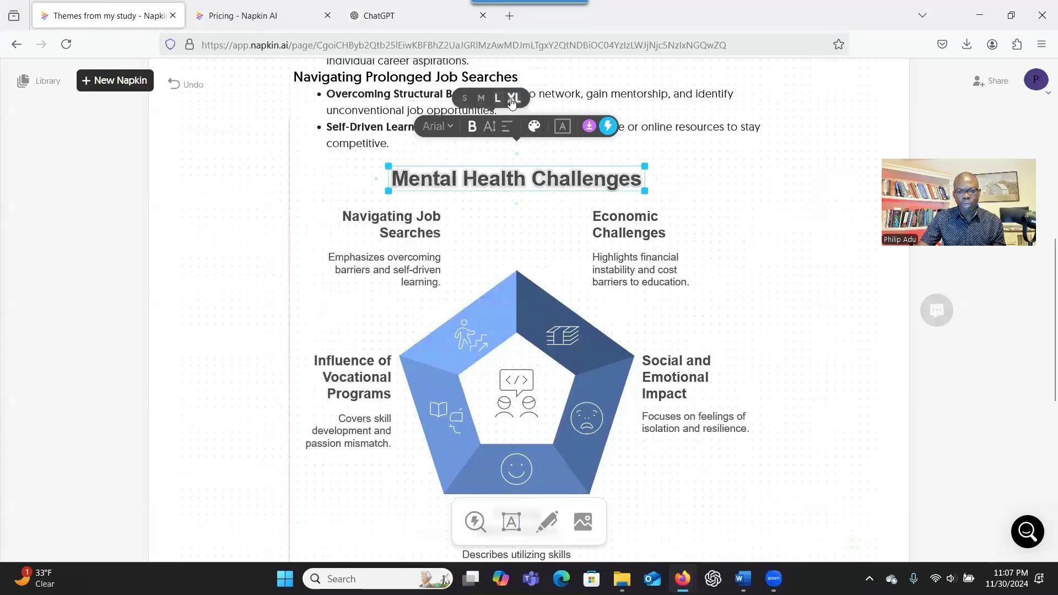
Recolour the title blue from the colour palette
{"action": "left_click", "coordinate": [534, 135]}
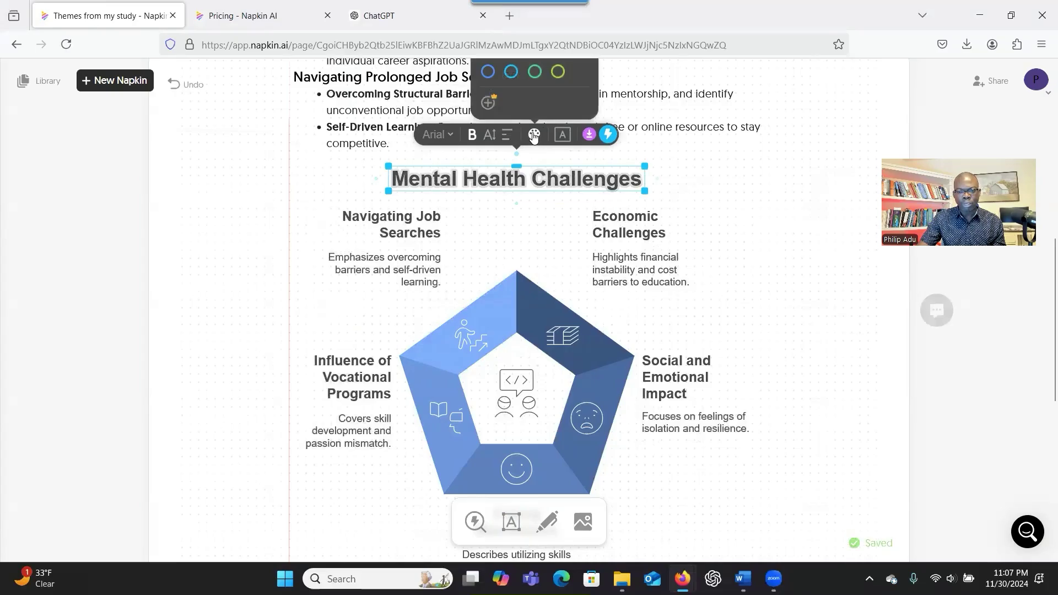
{"action": "left_click", "coordinate": [558, 73]}
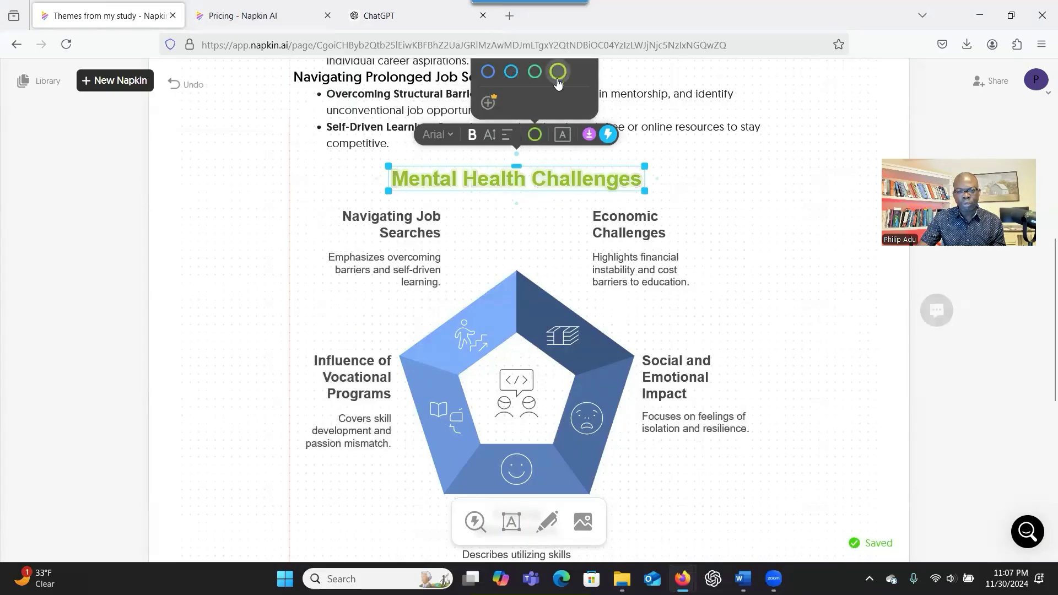
{"action": "left_click", "coordinate": [511, 71]}
{"action": "left_click", "coordinate": [562, 134]}
{"action": "left_click", "coordinate": [587, 97]}
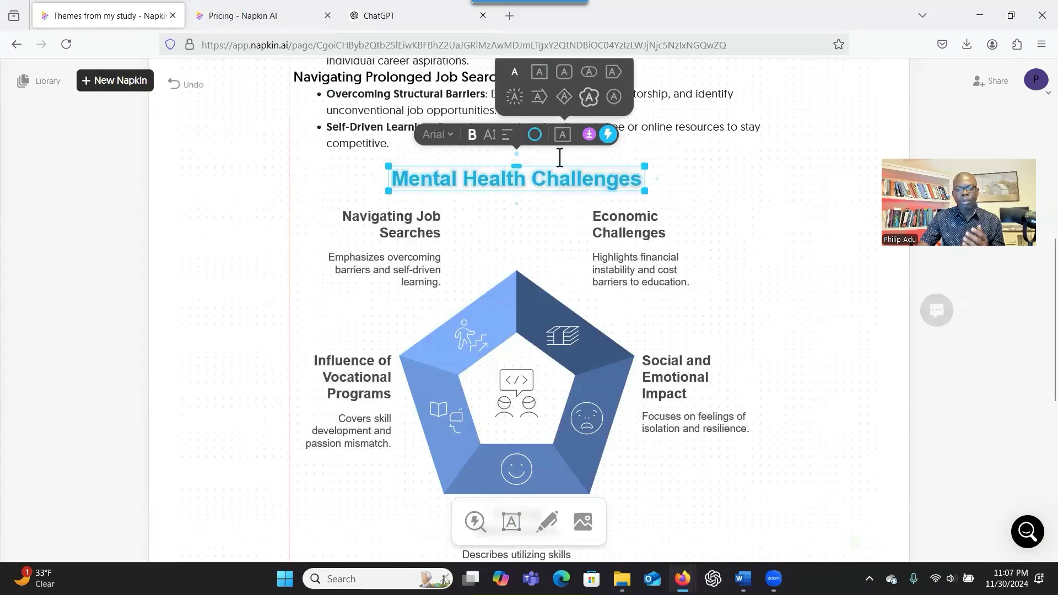
{"action": "left_click", "coordinate": [749, 247]}
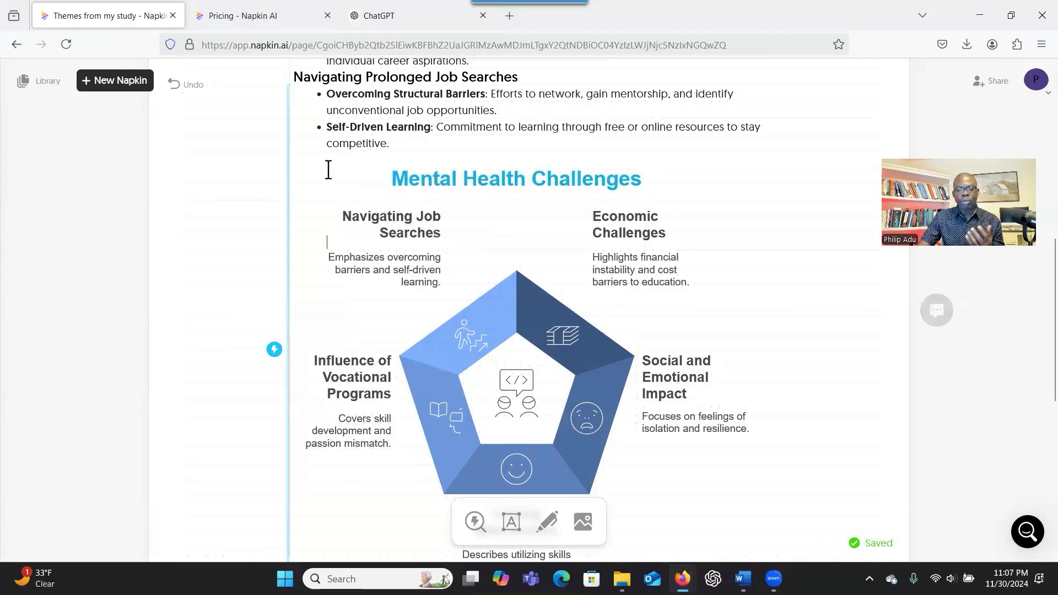
Export the selected infographic as napkin-selection(20).png and show it in its folder
{"action": "scroll", "coordinate": [739, 399], "scroll_direction": "down", "scroll_amount": 2}
{"action": "scroll", "coordinate": [473, 377], "scroll_direction": "up", "scroll_amount": 5}
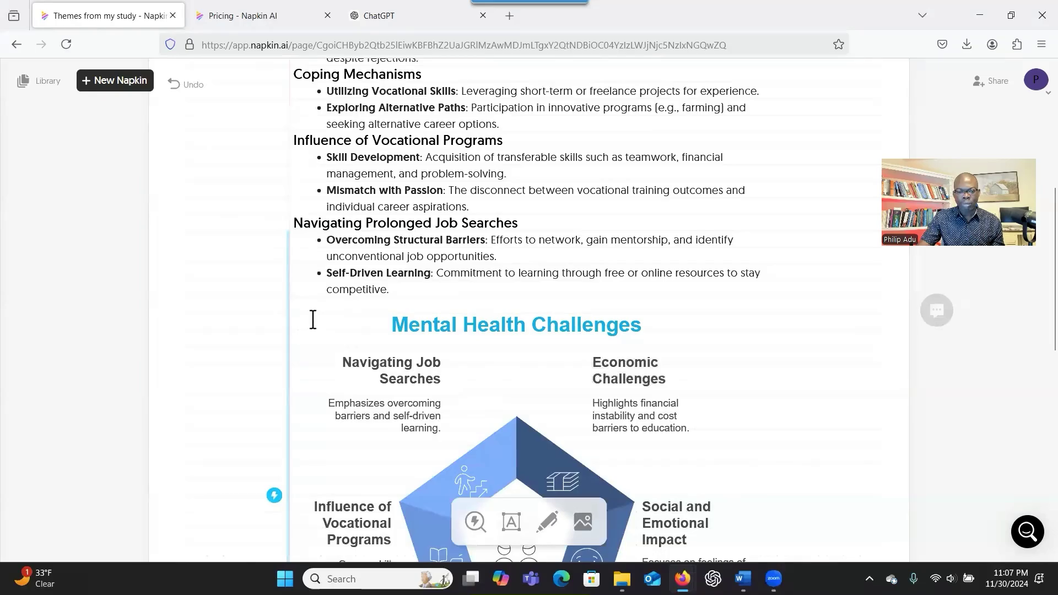
{"action": "mouse_move", "coordinate": [313, 320]}
{"action": "left_mouse_down"}
{"action": "mouse_move", "coordinate": [480, 385]}
{"action": "mouse_move", "coordinate": [532, 482]}
{"action": "mouse_move", "coordinate": [579, 529]}
{"action": "mouse_move", "coordinate": [768, 533]}
{"action": "mouse_move", "coordinate": [779, 558]}
{"action": "mouse_move", "coordinate": [717, 504]}
{"action": "left_mouse_up"}
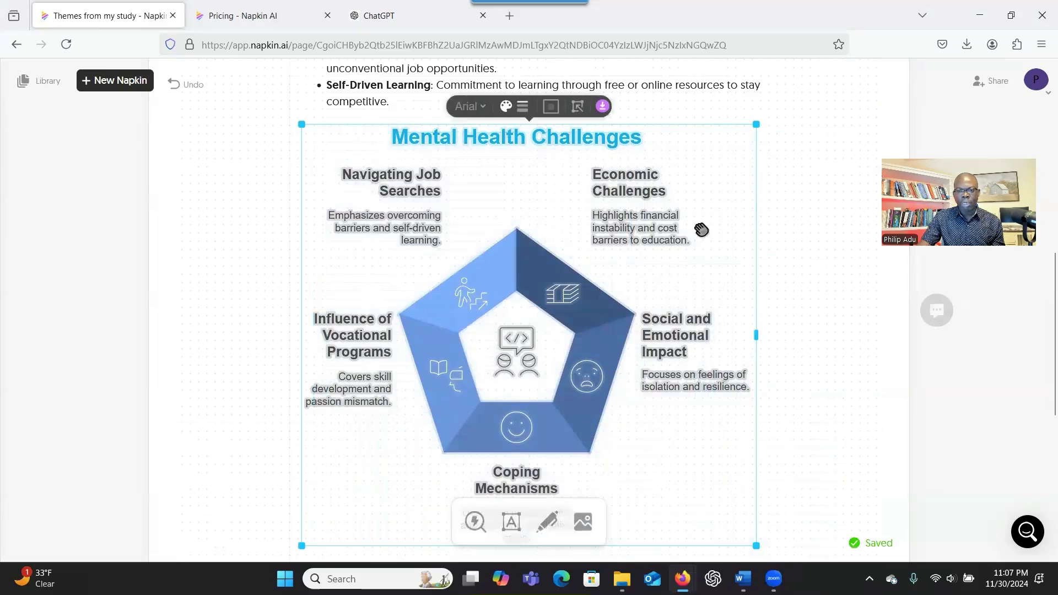
{"action": "left_click", "coordinate": [602, 107]}
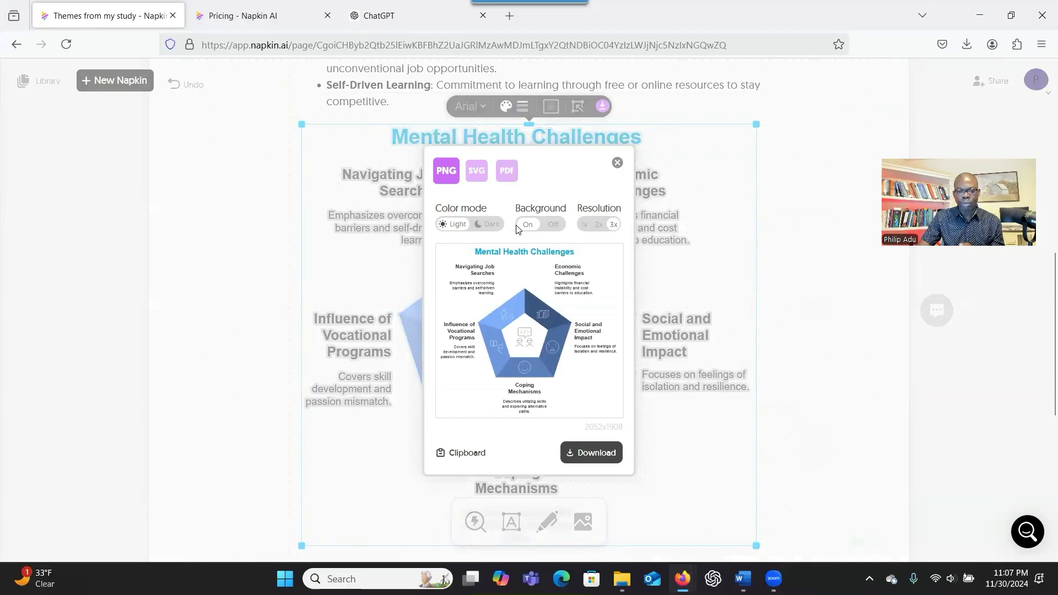
{"action": "left_click", "coordinate": [581, 458]}
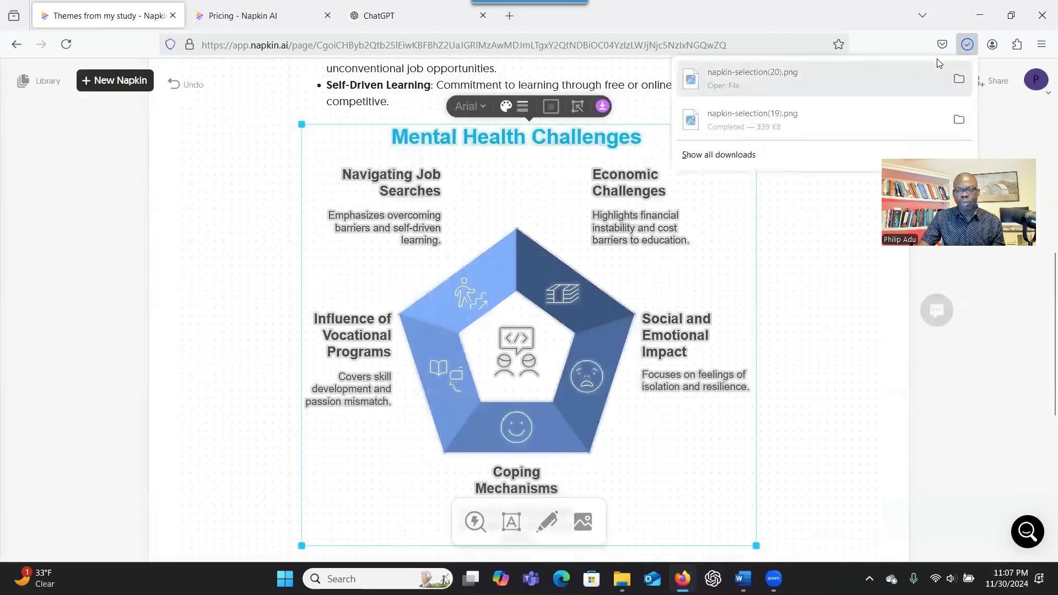
{"action": "left_click", "coordinate": [958, 80]}
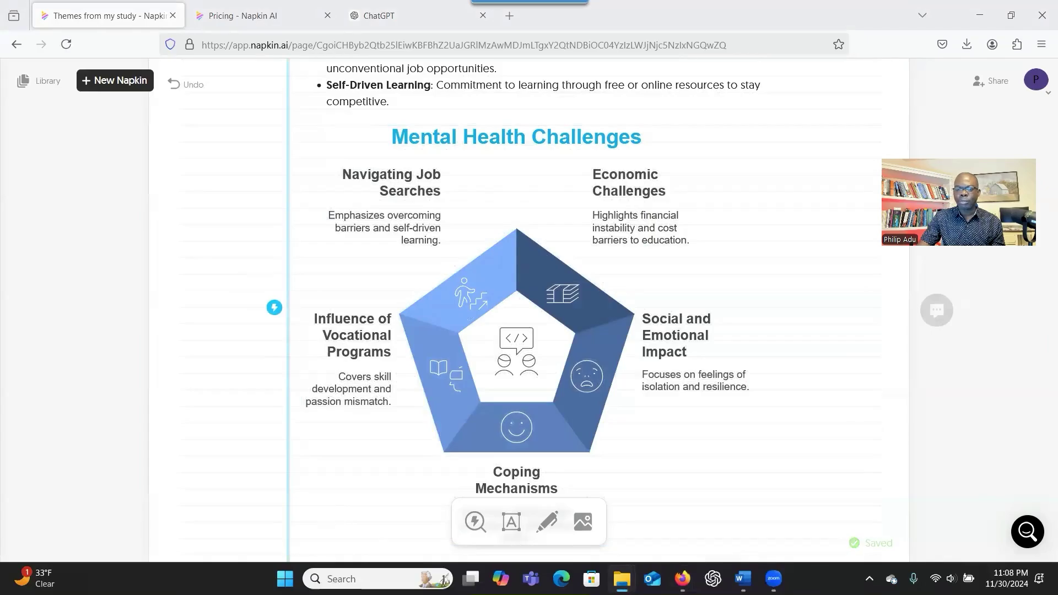
{"action": "key", "text": "Return"}
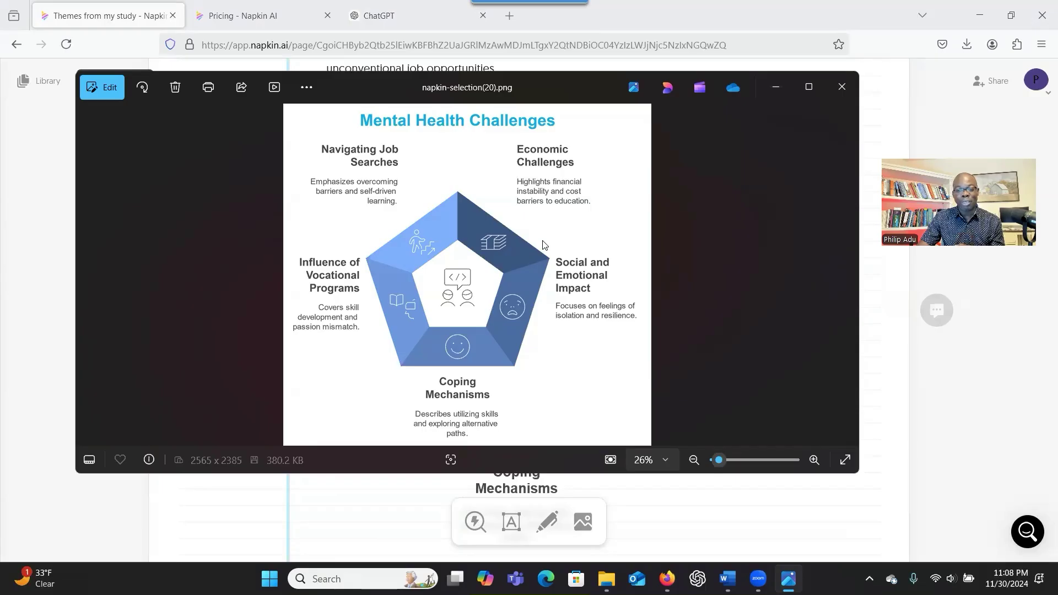
{"action": "key", "text": "alt+F4"}
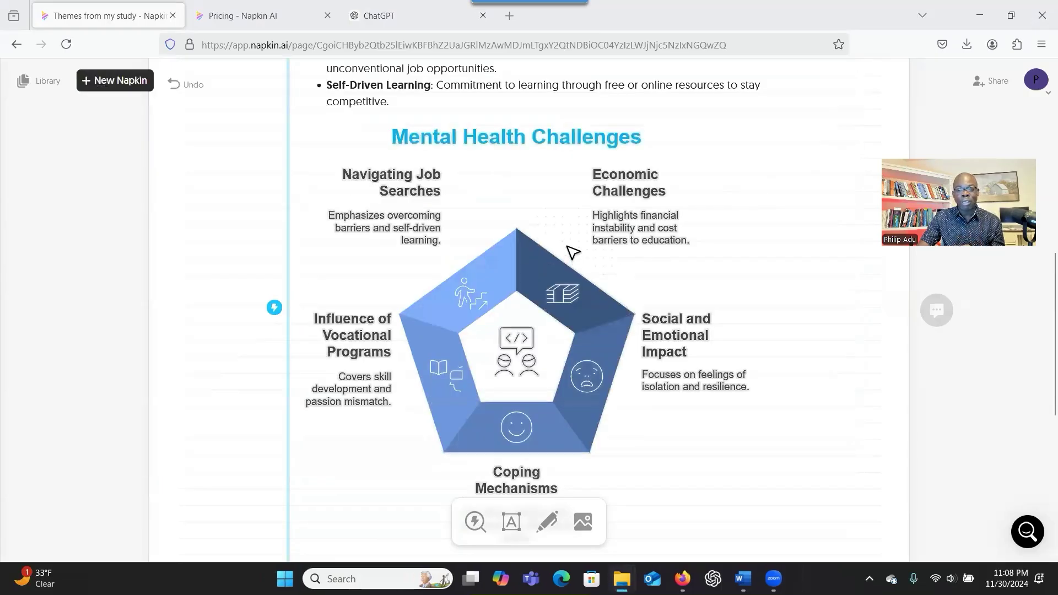